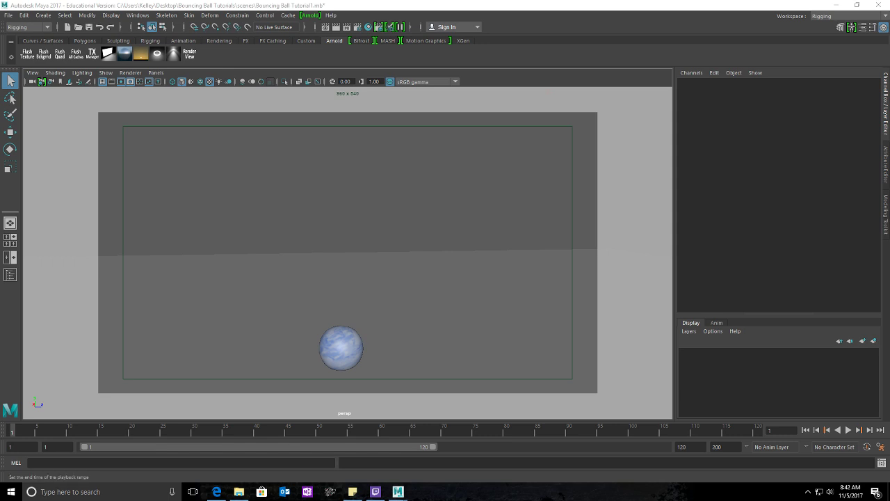
Step: Set both the playback end time and the animation end time to frame 96
{"action": "double_click", "coordinate": [682, 446]}
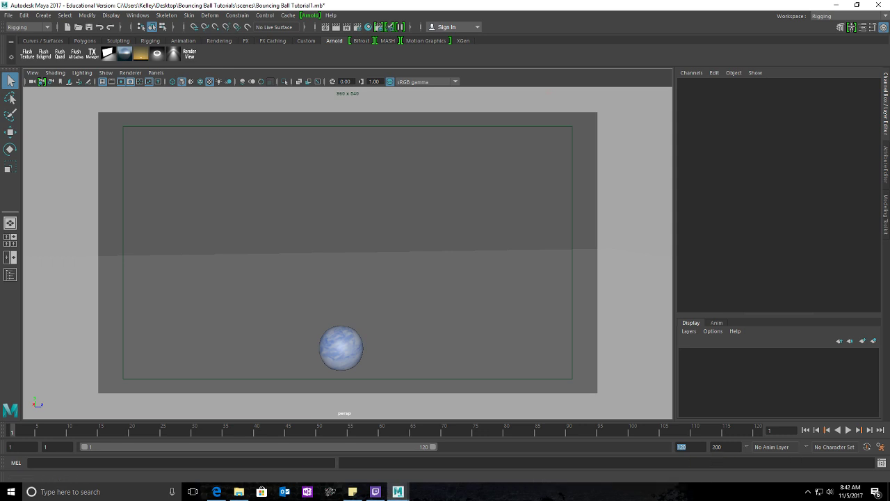
{"action": "type", "text": "98"}
{"action": "key", "text": "Return"}
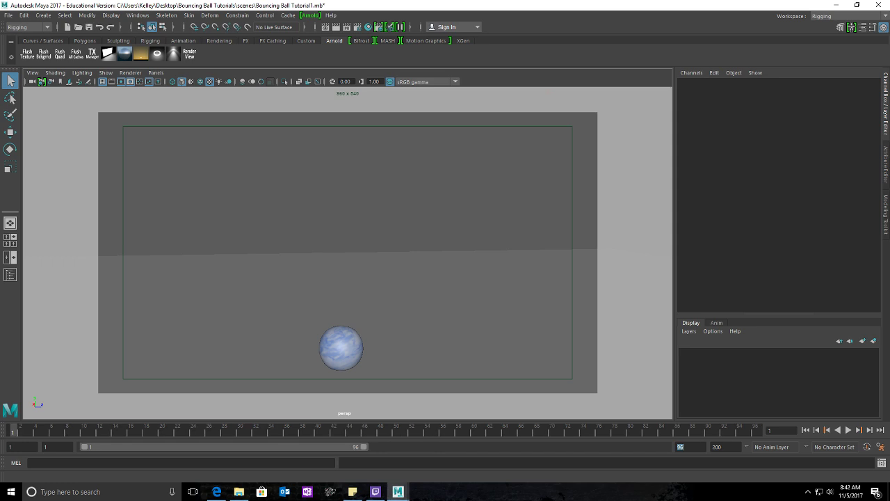
{"action": "key", "text": "Tab"}
{"action": "type", "text": "96"}
{"action": "key", "text": "Return"}
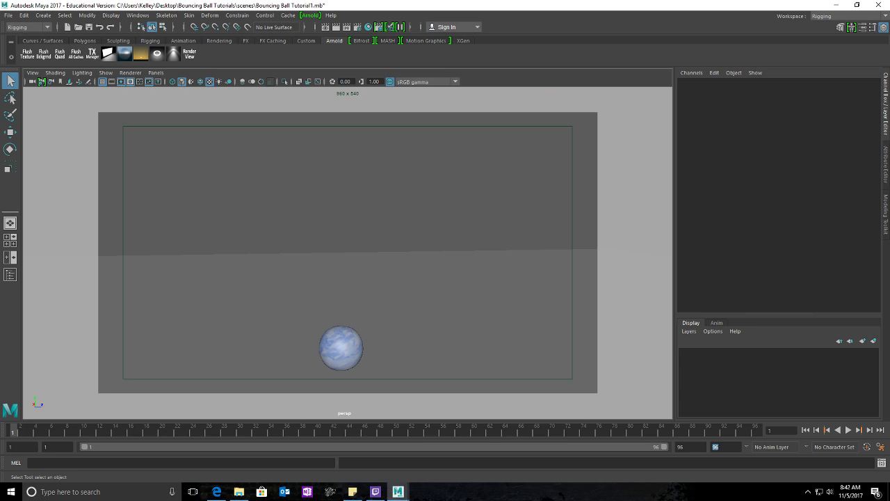
Step: Select the ball and set a key on only its Translate Y channel at frame 1, with the value 0
{"action": "left_click", "coordinate": [340, 347]}
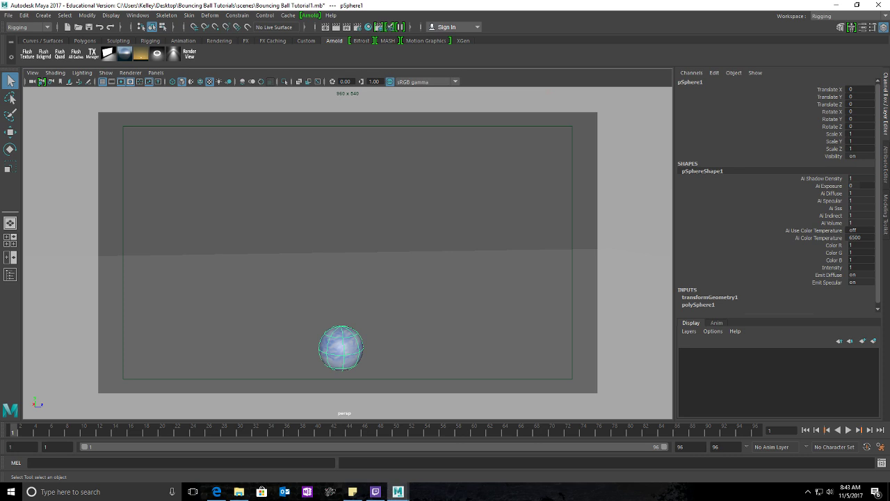
{"action": "key", "text": "w"}
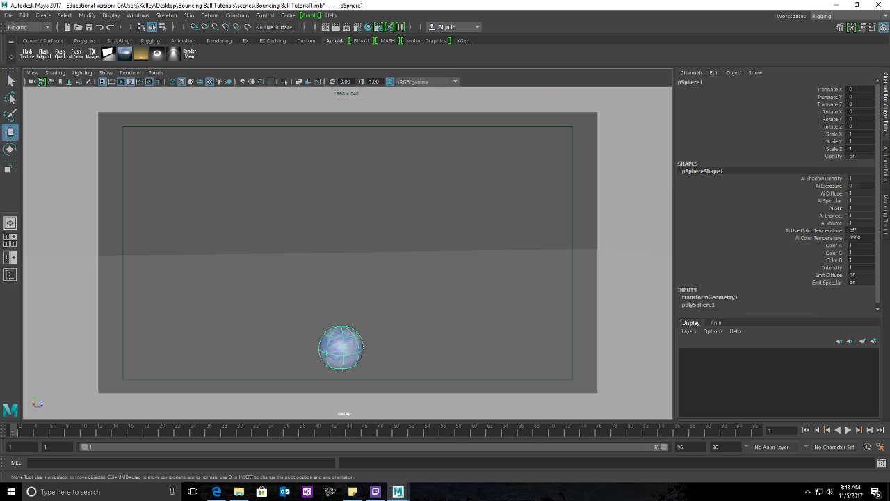
{"action": "left_click_drag", "start_coordinate": [341, 304], "coordinate": [341, 250]}
{"action": "key", "text": "ctrl+z"}
{"action": "left_click", "coordinate": [829, 96]}
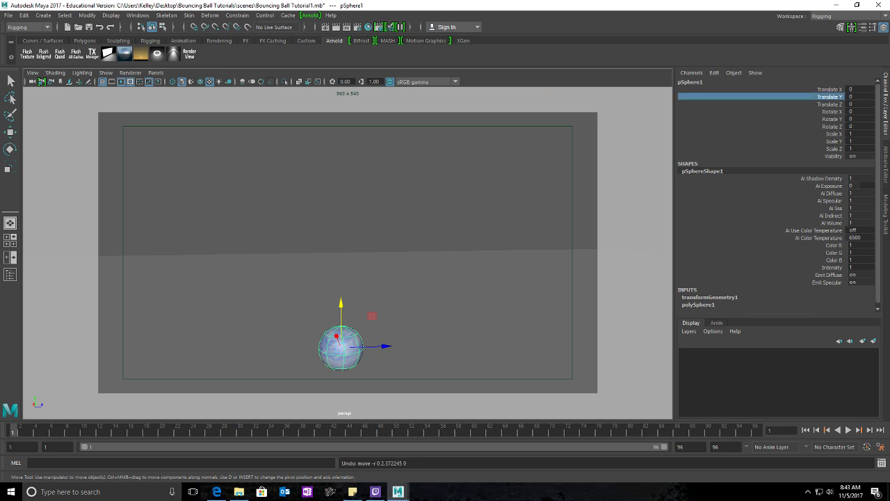
{"action": "right_click", "coordinate": [779, 96]}
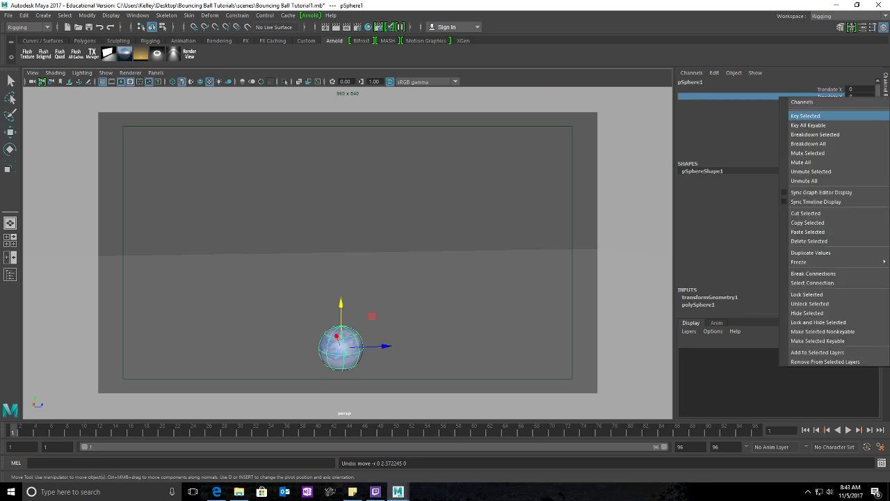
{"action": "left_click", "coordinate": [805, 116]}
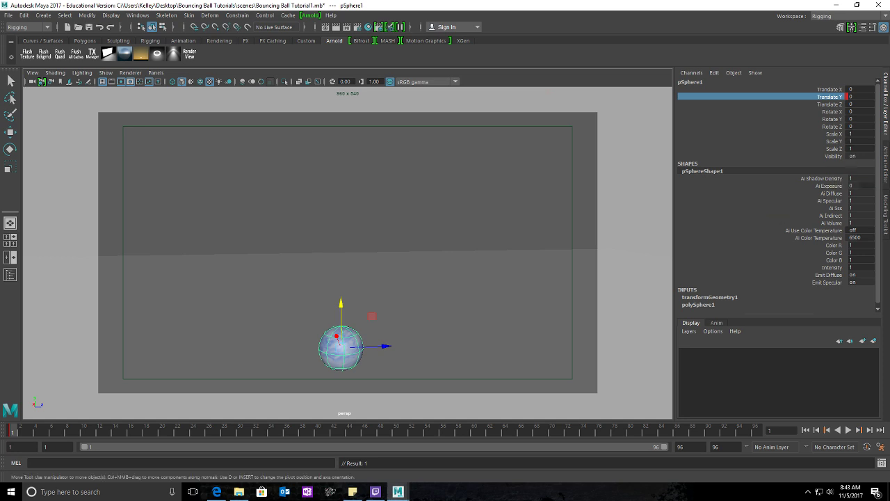
{"action": "key", "text": "s"}
{"action": "key", "text": "ctrl+z"}
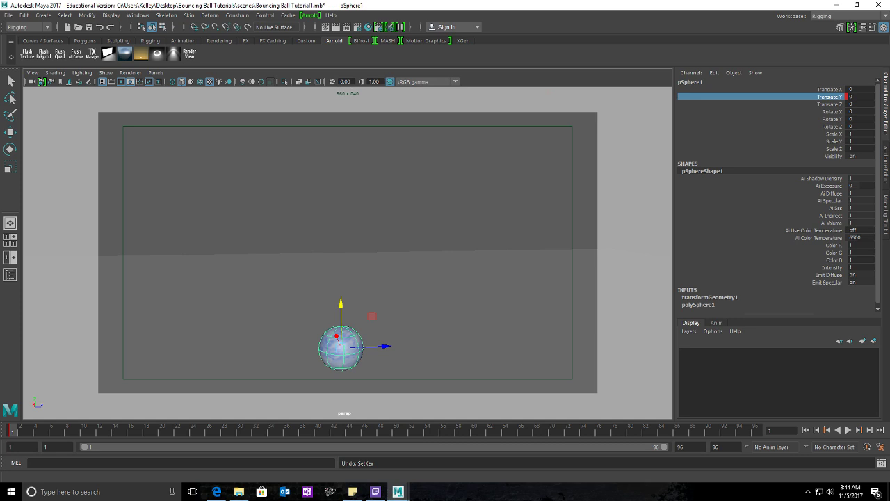
Step: Set a key on the ball's Translate Y channel at frame 24, keeping it on the ground
{"action": "left_click", "coordinate": [193, 430]}
{"action": "right_click", "coordinate": [780, 97]}
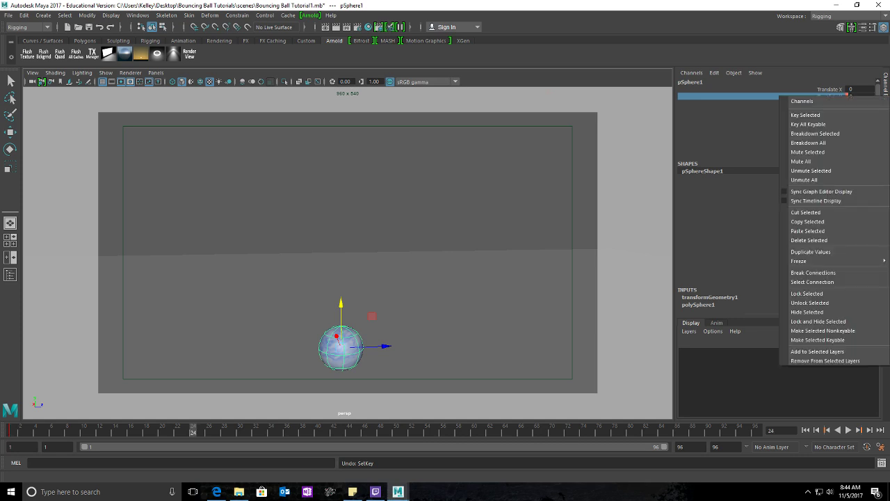
{"action": "left_click", "coordinate": [806, 115]}
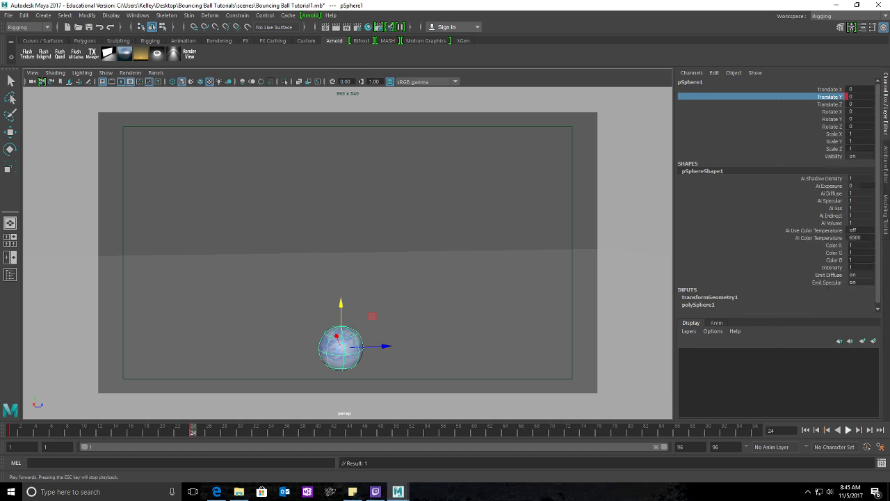
Step: Play the animation briefly, stop it, and go back to the key at frame 24
{"action": "left_click", "coordinate": [849, 430]}
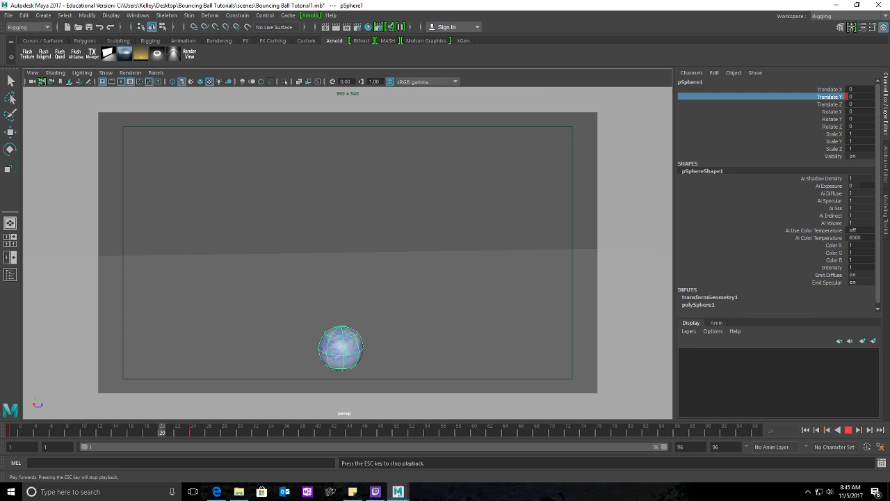
{"action": "key", "text": "Escape"}
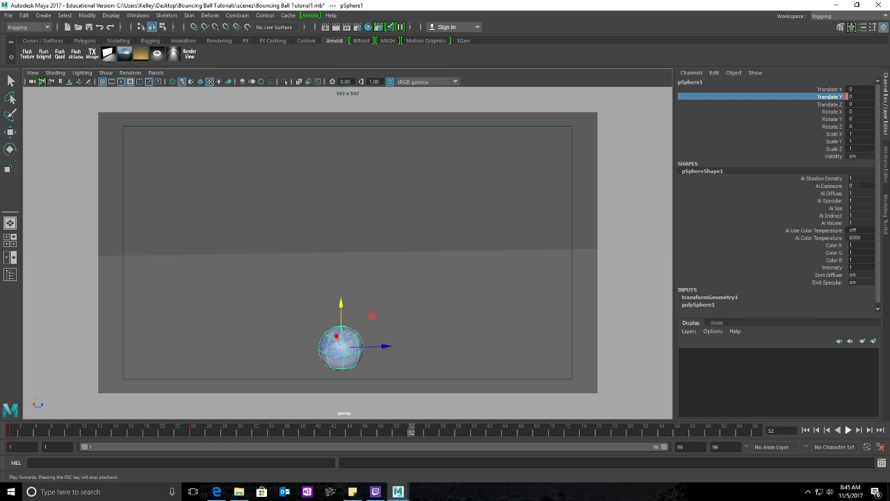
{"action": "left_click", "coordinate": [827, 430]}
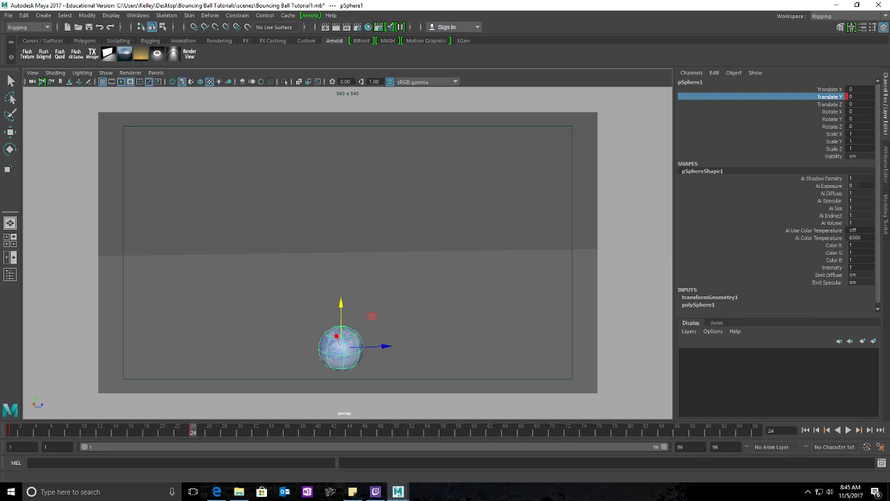
Step: Set a key on the ball's Translate Y channel at frame 48 with the ball on the ground
{"action": "left_click", "coordinate": [380, 430]}
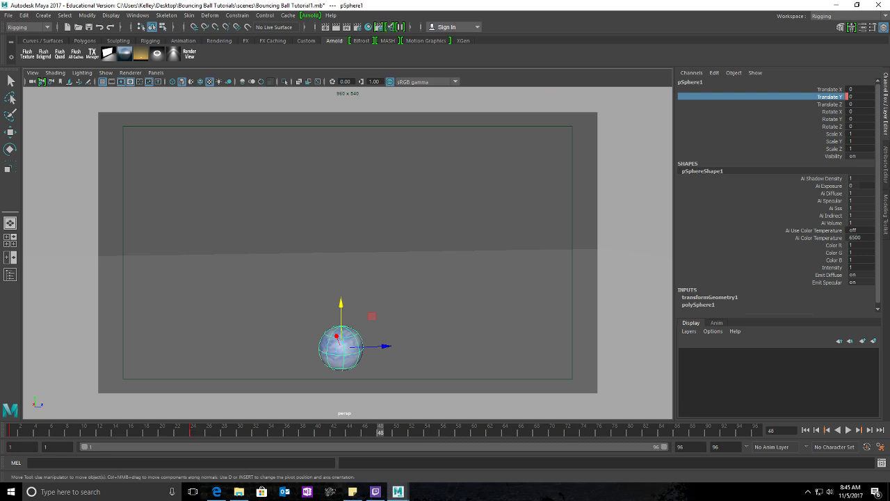
{"action": "right_click", "coordinate": [827, 97]}
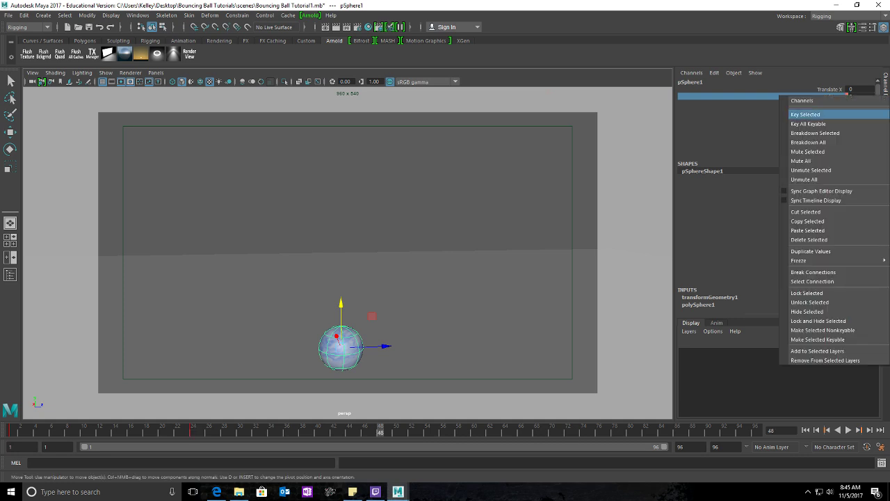
{"action": "left_click", "coordinate": [805, 114]}
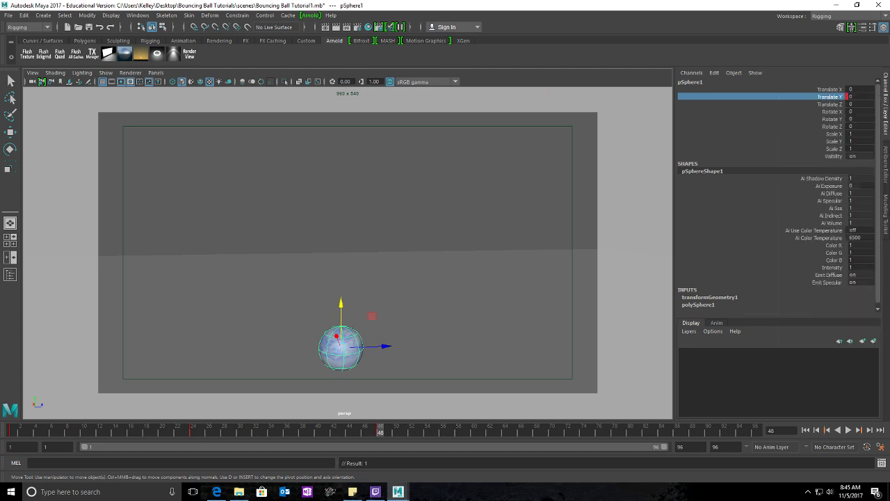
Step: Copy the ball's key at frame 48 and paste it at frame 72
{"action": "right_click", "coordinate": [380, 429]}
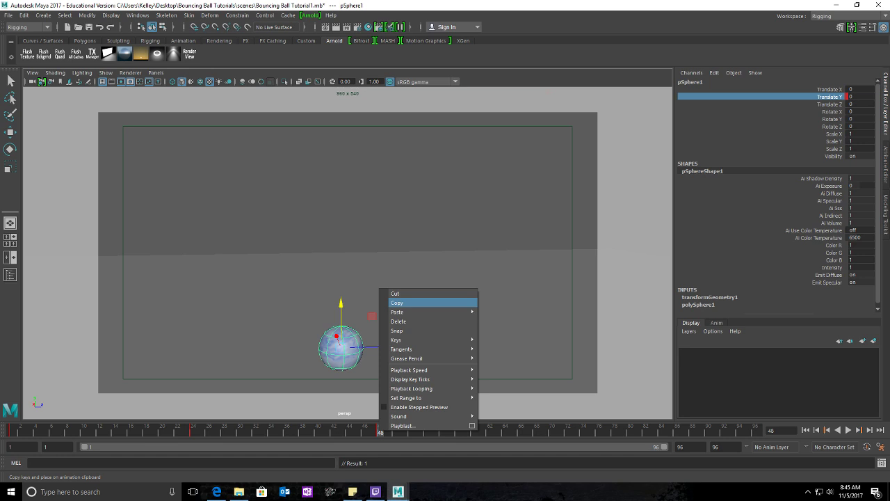
{"action": "left_click", "coordinate": [410, 303]}
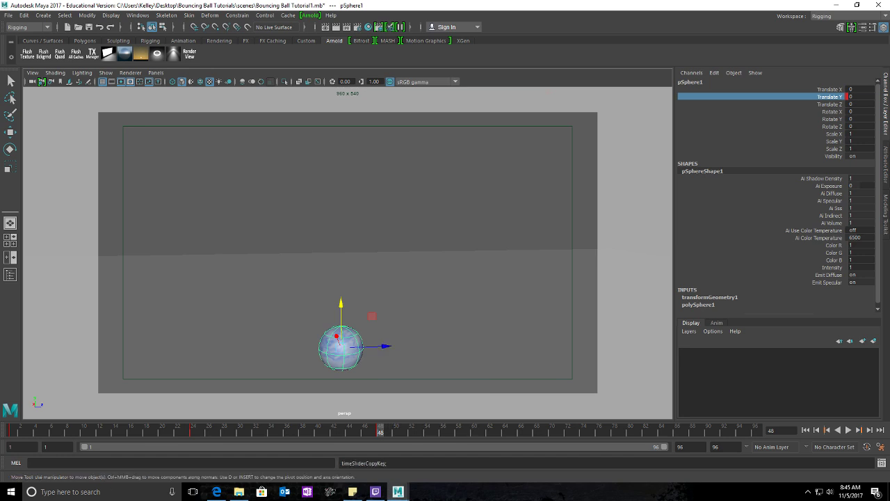
{"action": "left_click", "coordinate": [568, 429]}
{"action": "right_click", "coordinate": [567, 429]}
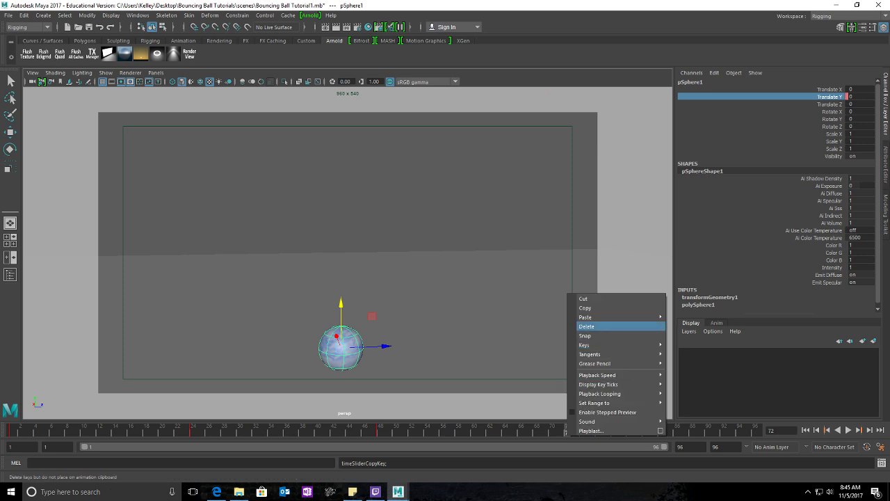
{"action": "mouse_move", "coordinate": [619, 317]}
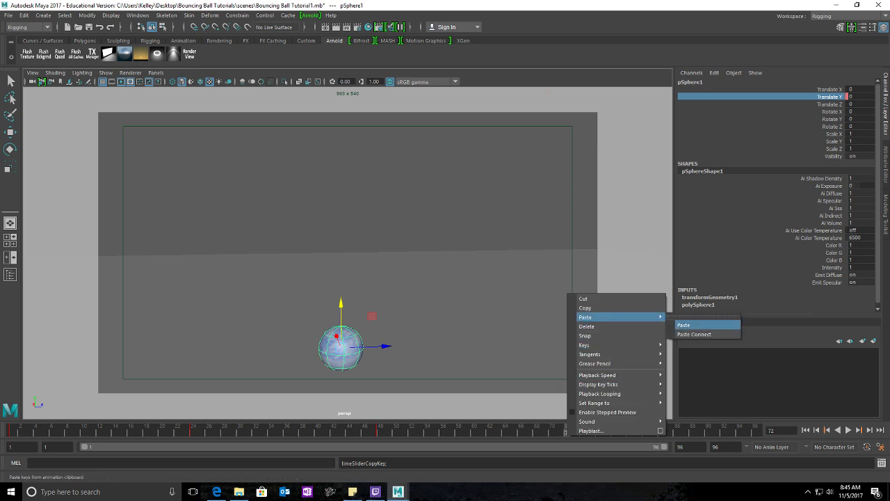
{"action": "left_click", "coordinate": [685, 325]}
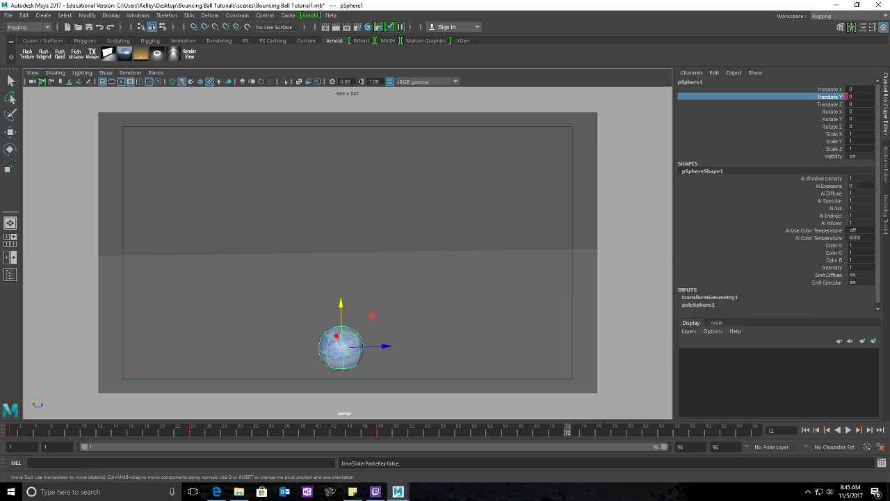
Step: Paste the copied ground-contact key at frame 96
{"action": "right_click", "coordinate": [760, 434]}
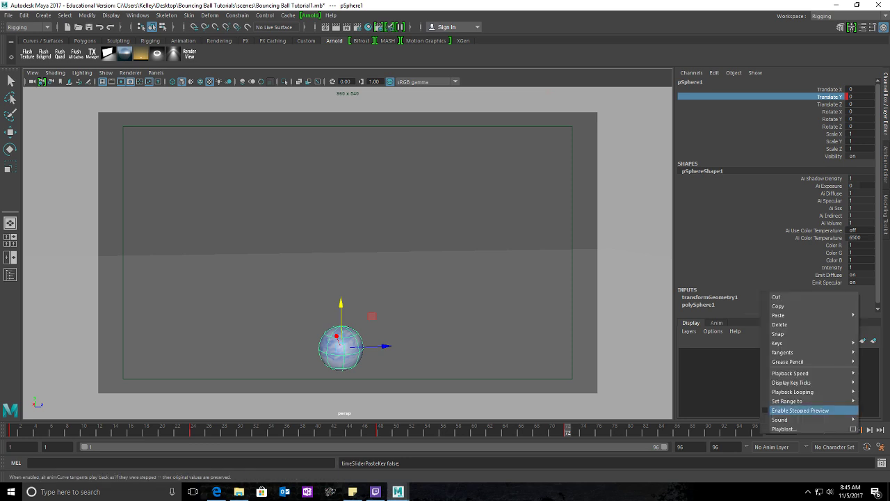
{"action": "key", "text": "Escape"}
{"action": "left_click", "coordinate": [755, 429]}
{"action": "right_click", "coordinate": [758, 430]}
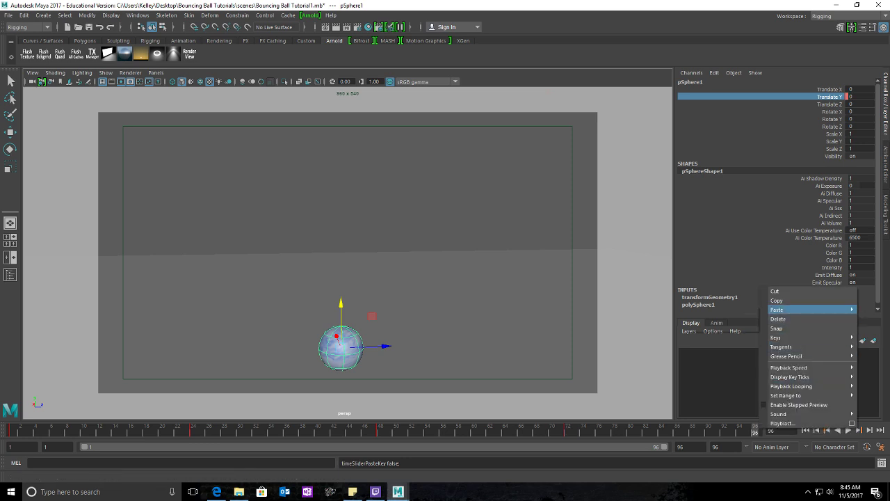
{"action": "mouse_move", "coordinate": [777, 309]}
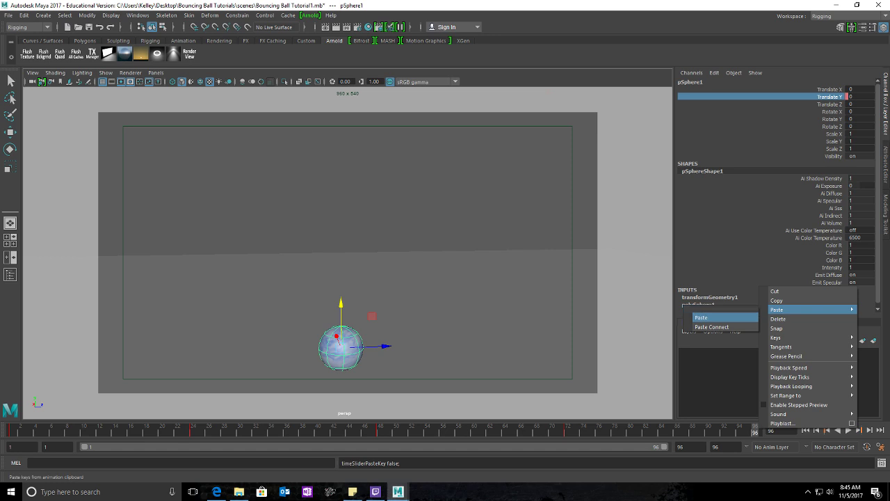
{"action": "left_click", "coordinate": [699, 318]}
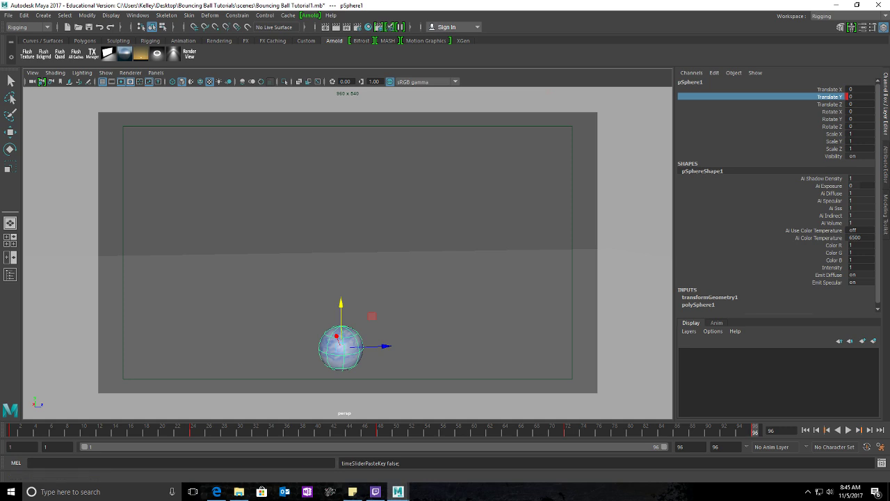
Step: At frame 12, raise the ball to a Translate Y of 8 and key that channel
{"action": "left_click", "coordinate": [99, 430]}
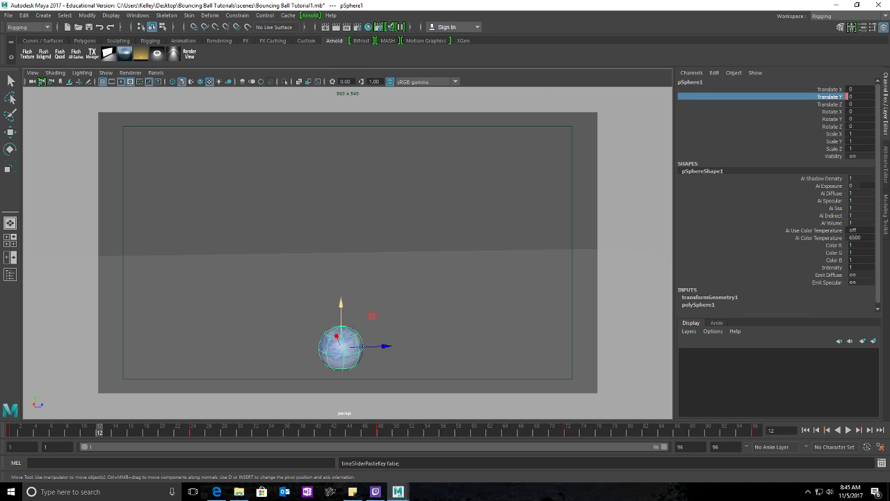
{"action": "left_click_drag", "start_coordinate": [341, 309], "coordinate": [341, 133]}
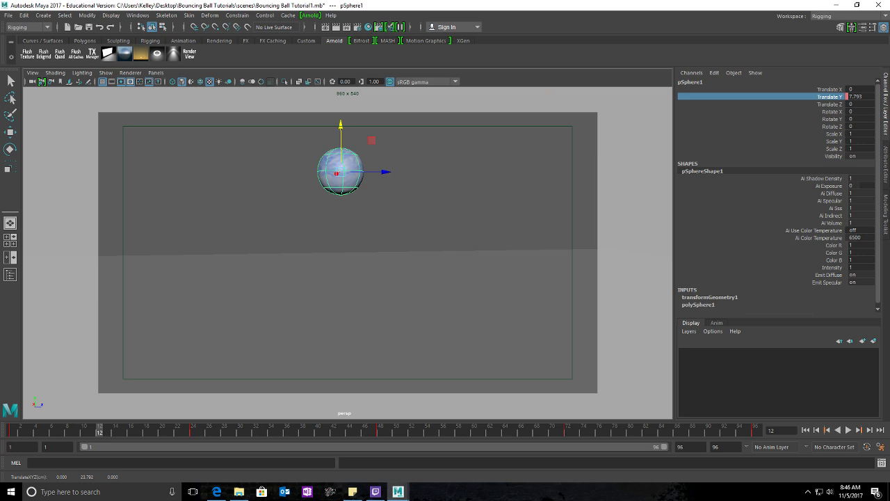
{"action": "left_click", "coordinate": [859, 96]}
{"action": "type", "text": "0"}
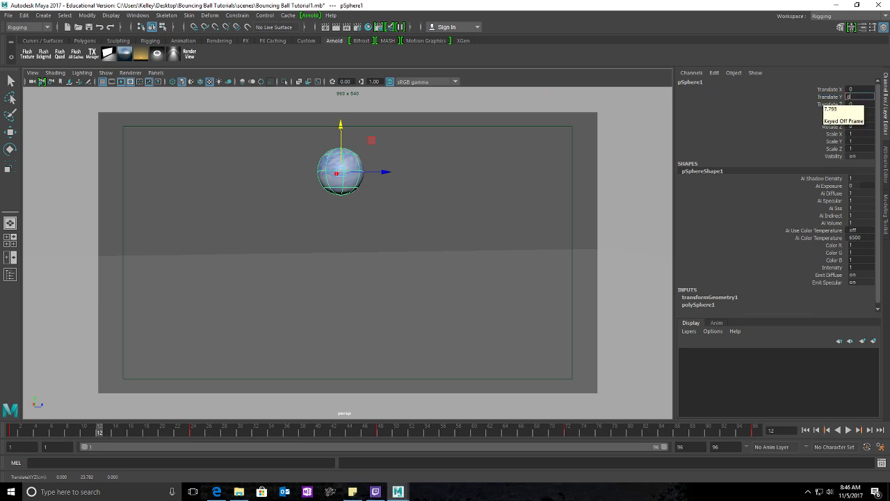
{"action": "key", "text": "BackSpace"}
{"action": "type", "text": "8"}
{"action": "key", "text": "Return"}
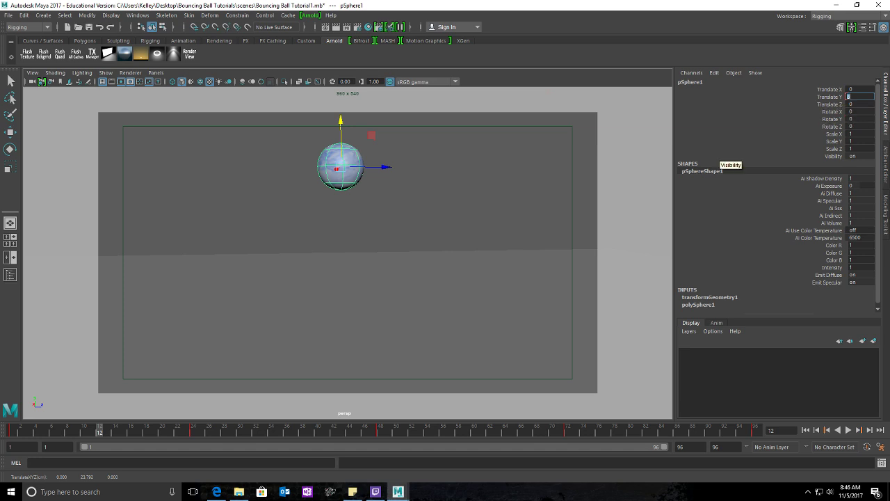
{"action": "right_click", "coordinate": [827, 97]}
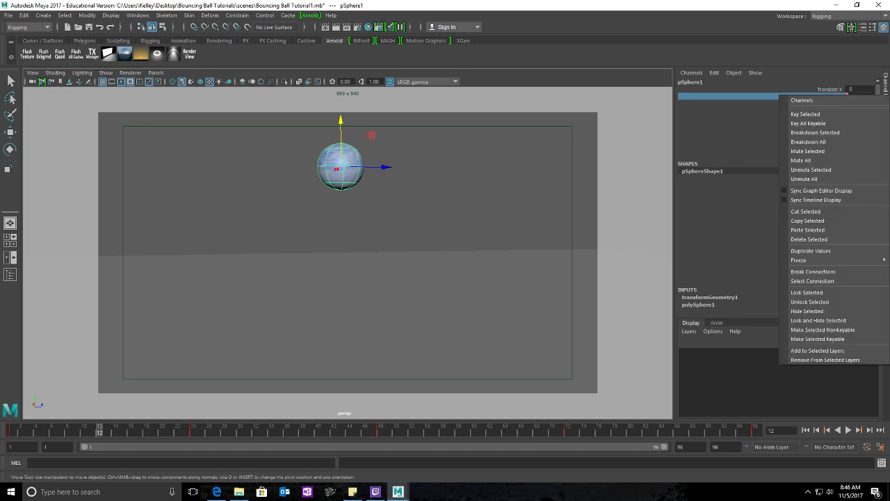
{"action": "left_click", "coordinate": [805, 113]}
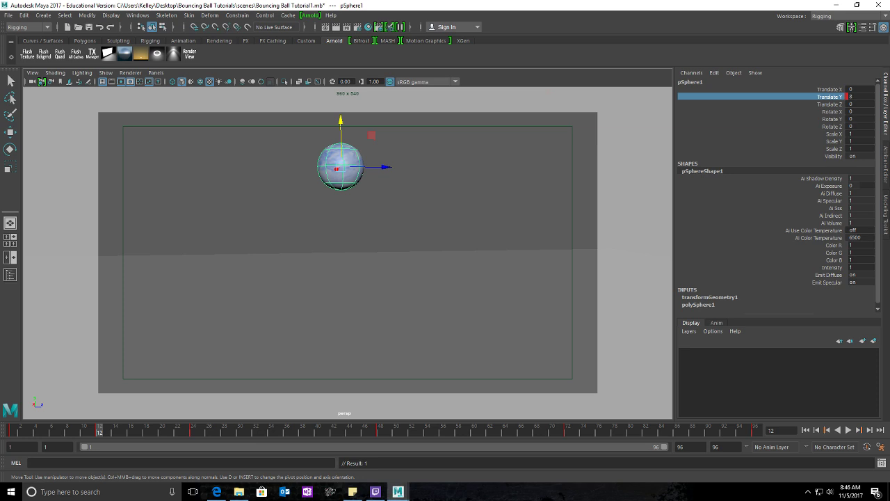
Step: Play the bounce from the first frame, stop it, and return to the start of the playback range
{"action": "left_click", "coordinate": [805, 429]}
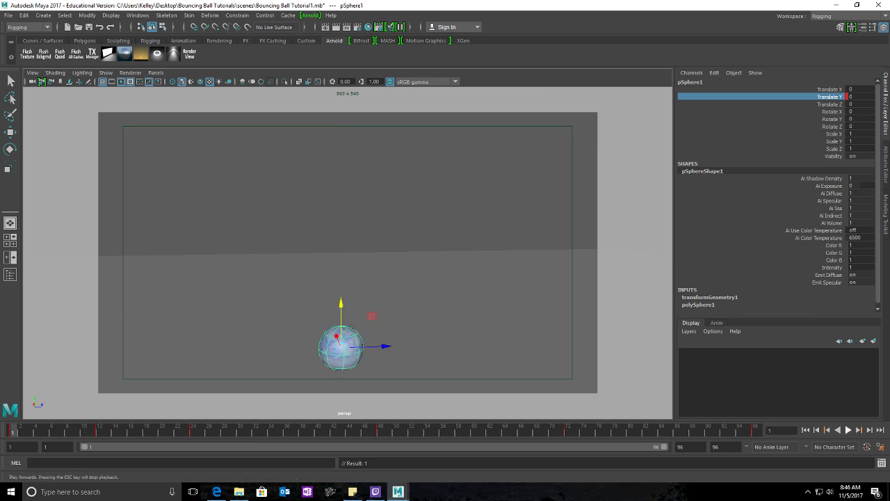
{"action": "left_click", "coordinate": [848, 430]}
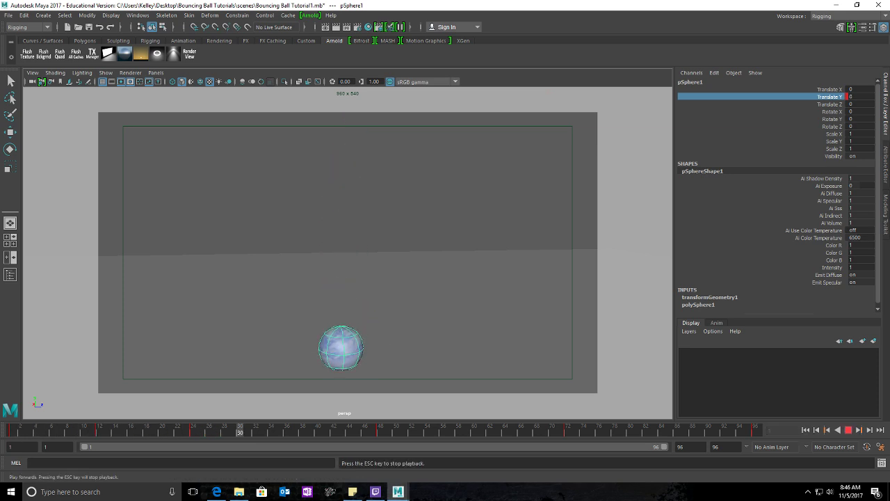
{"action": "left_click", "coordinate": [848, 430]}
{"action": "left_click", "coordinate": [805, 430]}
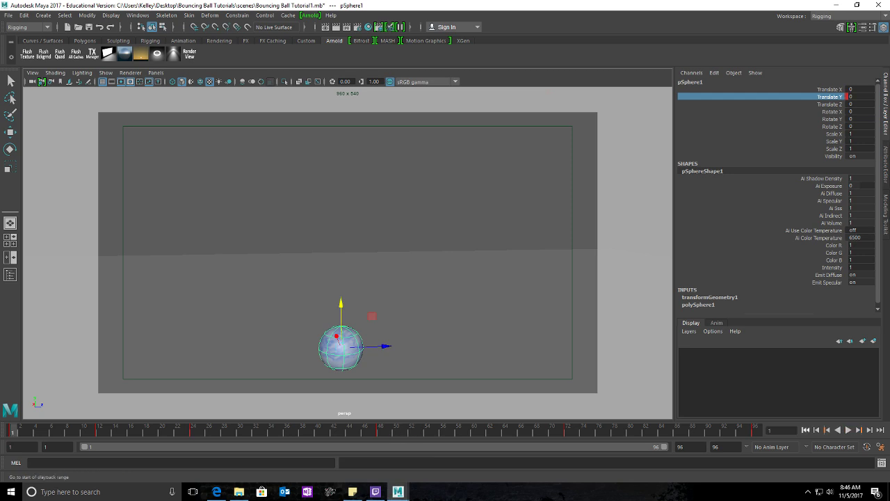
Step: Try to copy the ball's peak key at frame 12 and paste it at frame 36
{"action": "left_click", "coordinate": [100, 430]}
{"action": "right_click", "coordinate": [100, 428]}
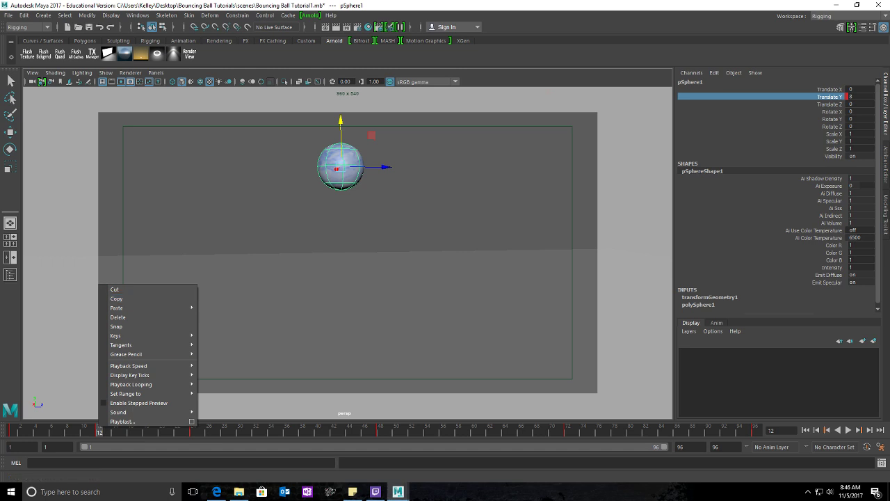
{"action": "left_click", "coordinate": [303, 430]}
{"action": "left_click", "coordinate": [286, 430]}
{"action": "right_click", "coordinate": [287, 431]}
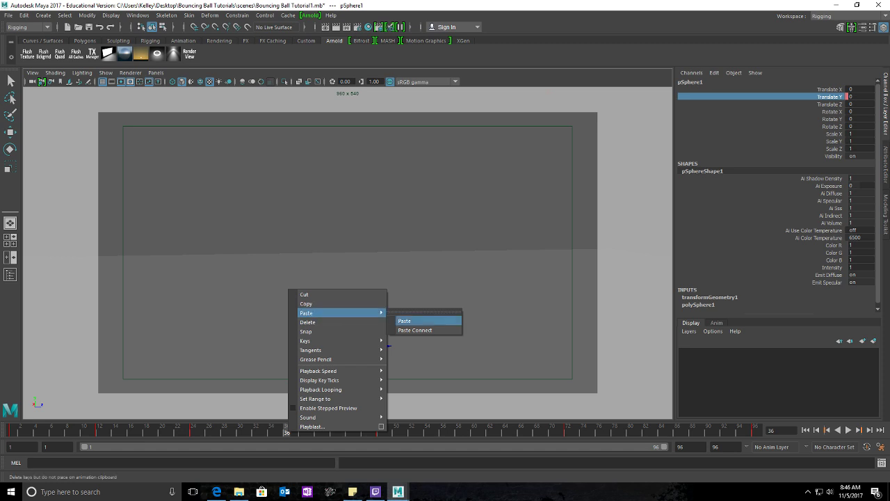
{"action": "left_click", "coordinate": [405, 320]}
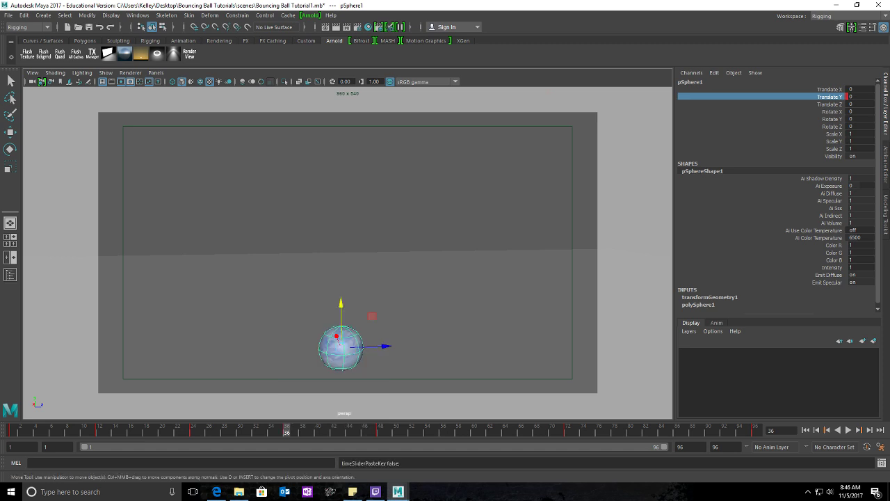
Step: Paste the copied key at frame 60
{"action": "left_click", "coordinate": [473, 429]}
{"action": "right_click", "coordinate": [473, 431]}
{"action": "mouse_move", "coordinate": [529, 316]}
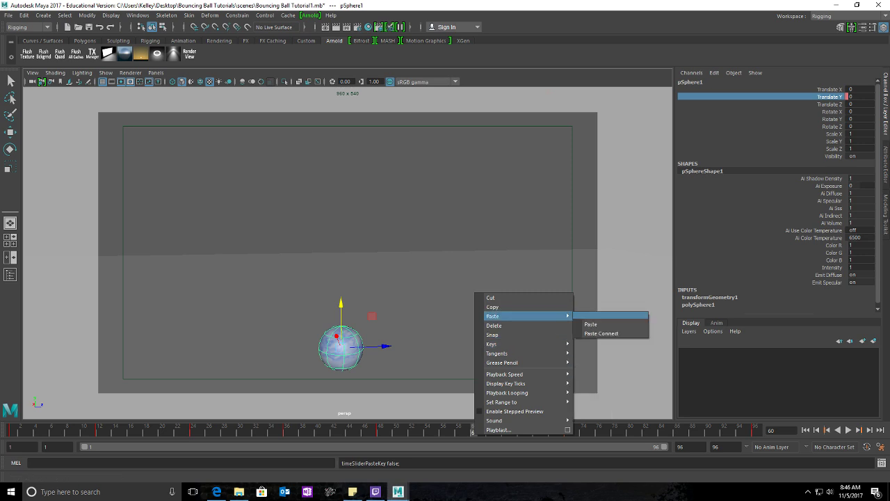
{"action": "left_click", "coordinate": [590, 324]}
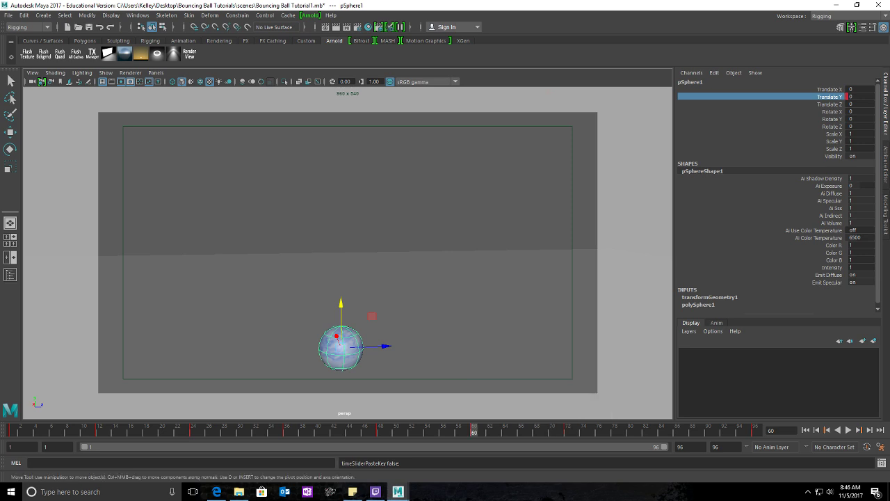
Step: Paste the copied key at frame 84
{"action": "left_click", "coordinate": [661, 430]}
{"action": "right_click", "coordinate": [662, 431]}
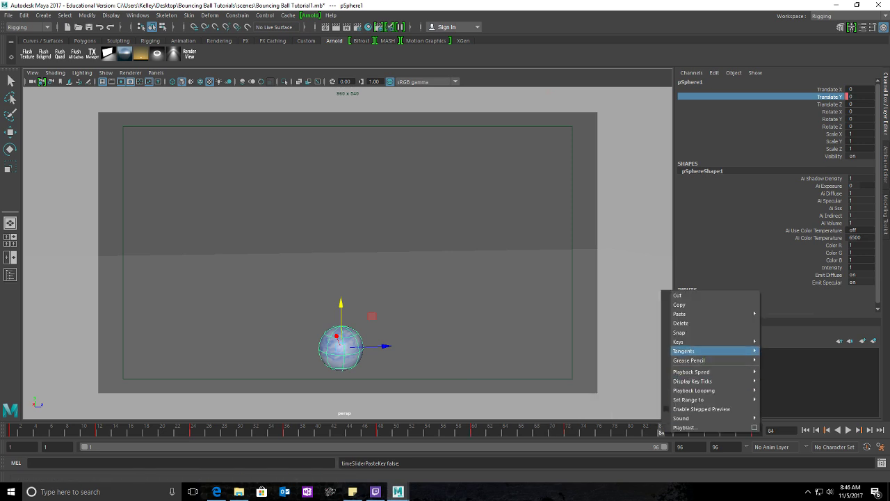
{"action": "mouse_move", "coordinate": [723, 313]}
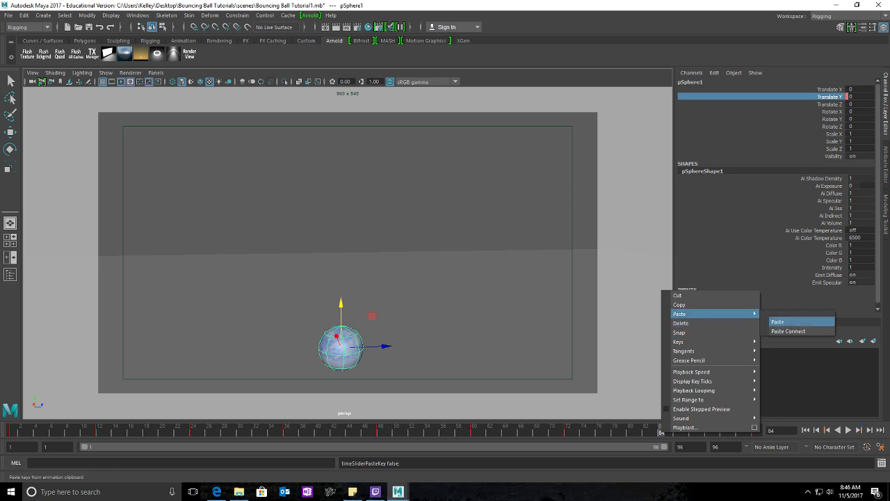
{"action": "left_click", "coordinate": [777, 321]}
Step: Play the animation from the first frame to check the pasted keys, and stop it
{"action": "left_click", "coordinate": [805, 429]}
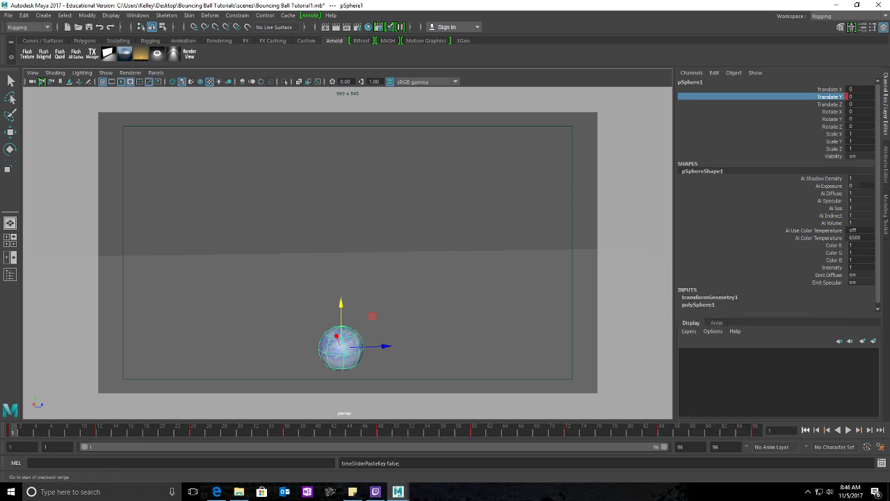
{"action": "left_click", "coordinate": [847, 430]}
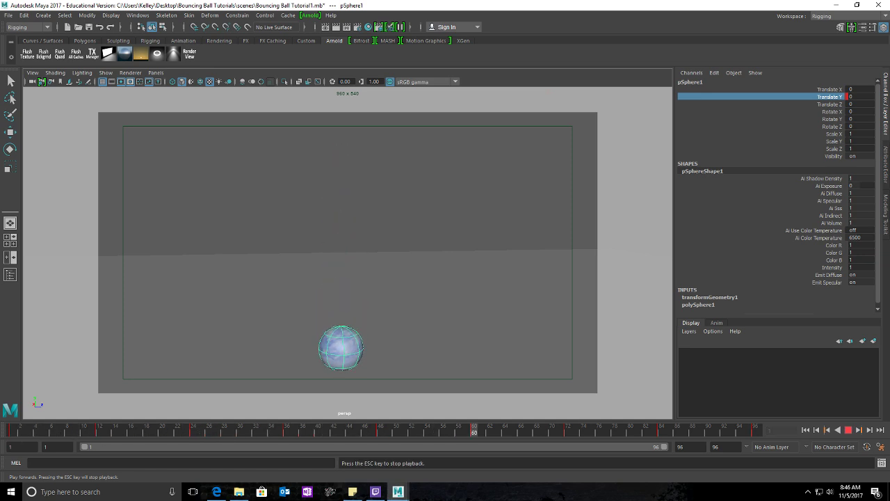
{"action": "key", "text": "Escape"}
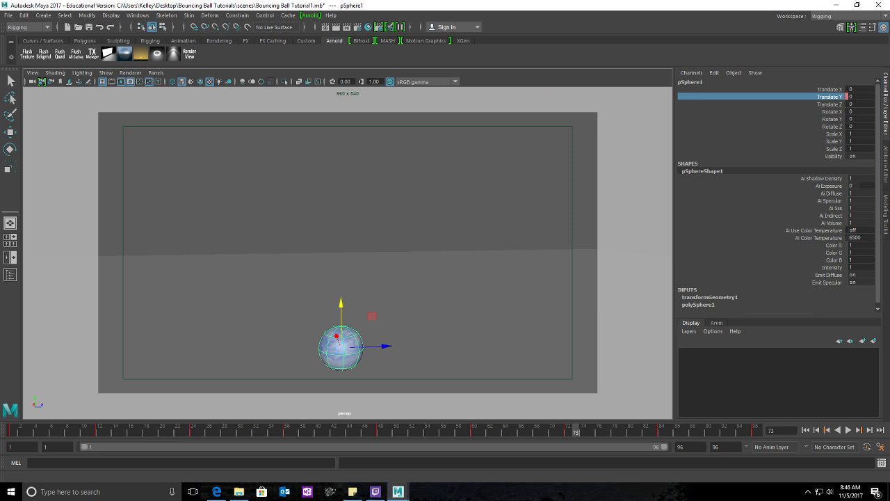
Step: At frame 36, set the ball's Translate Y to 8 and key that channel
{"action": "left_click", "coordinate": [286, 429]}
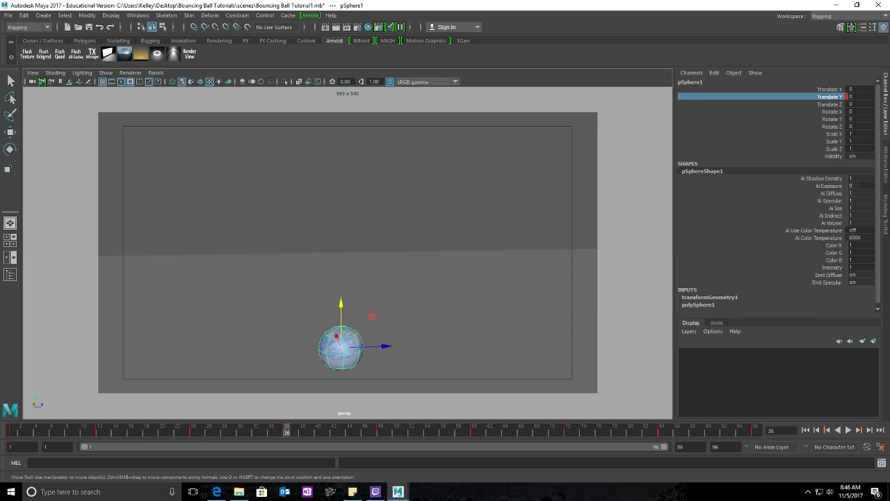
{"action": "left_click", "coordinate": [859, 97]}
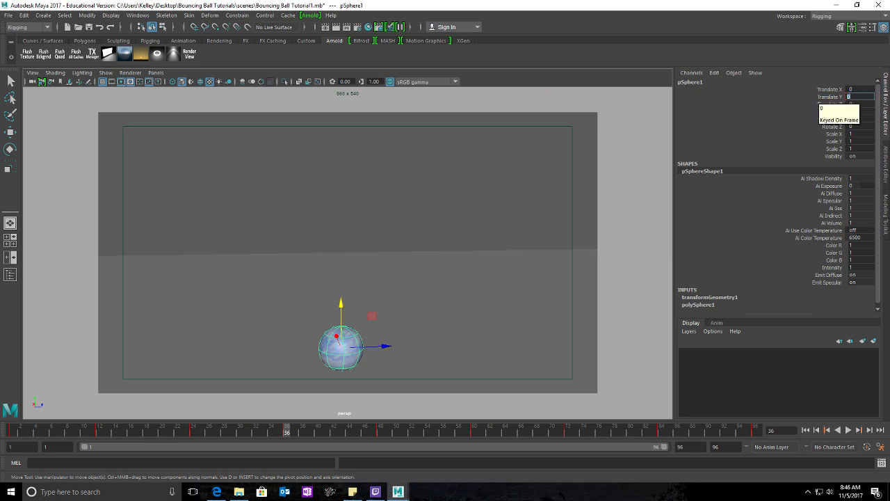
{"action": "type", "text": "8"}
{"action": "key", "text": "Return"}
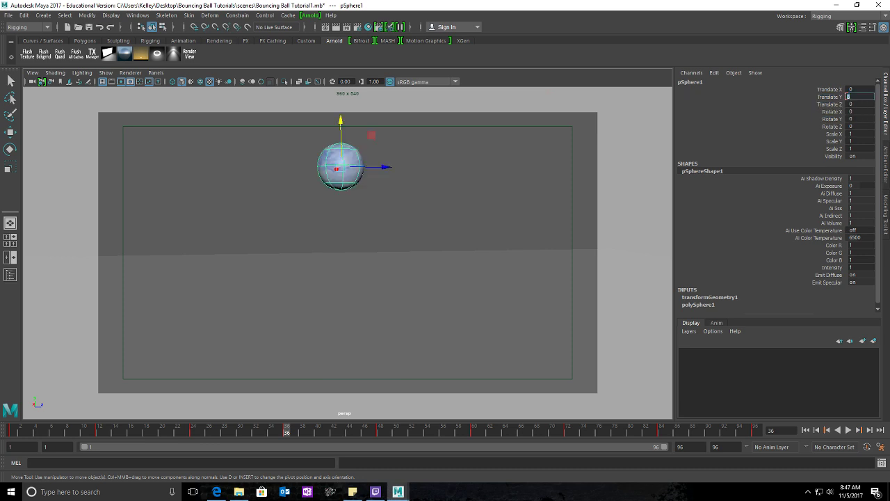
{"action": "left_click", "coordinate": [831, 96]}
{"action": "right_click", "coordinate": [831, 97]}
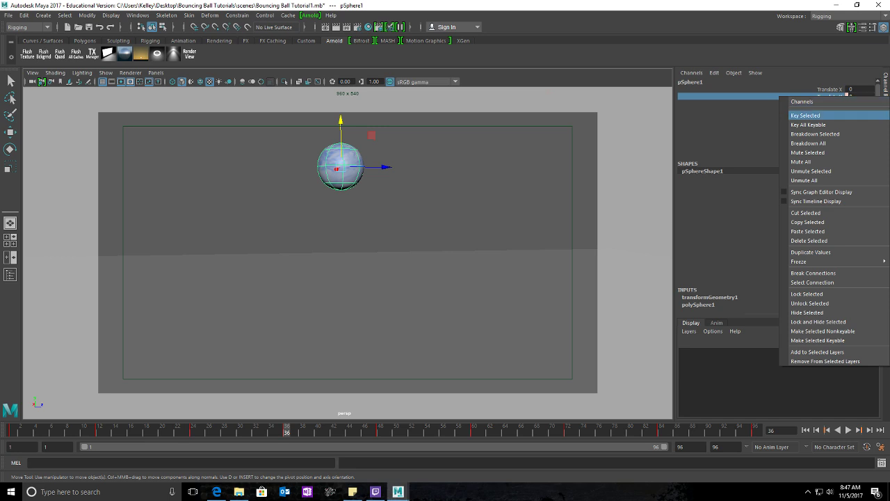
{"action": "left_click", "coordinate": [806, 114]}
Step: At frame 60, set the ball's Translate Y to 8 and key that channel
{"action": "left_click", "coordinate": [474, 429]}
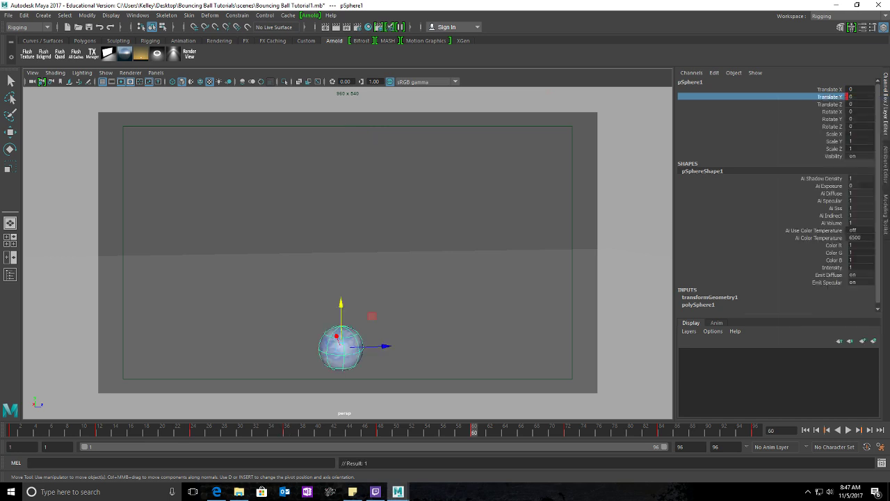
{"action": "left_click", "coordinate": [859, 97]}
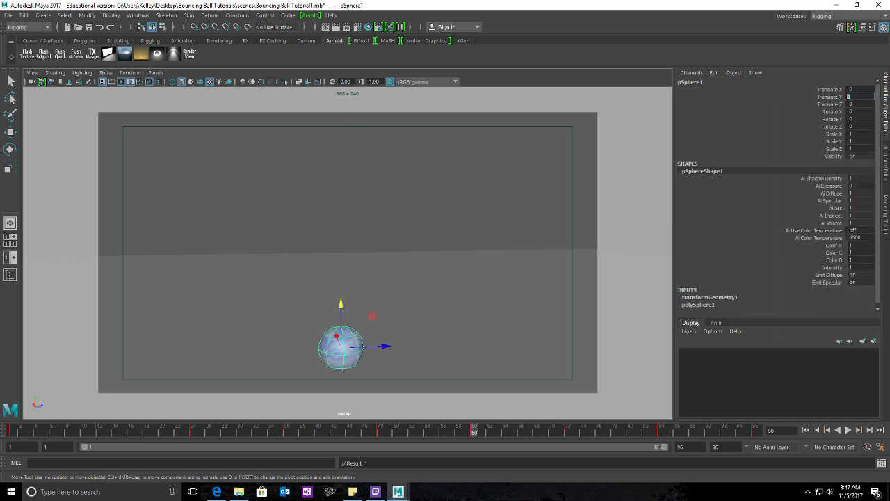
{"action": "type", "text": "8"}
{"action": "key", "text": "Return"}
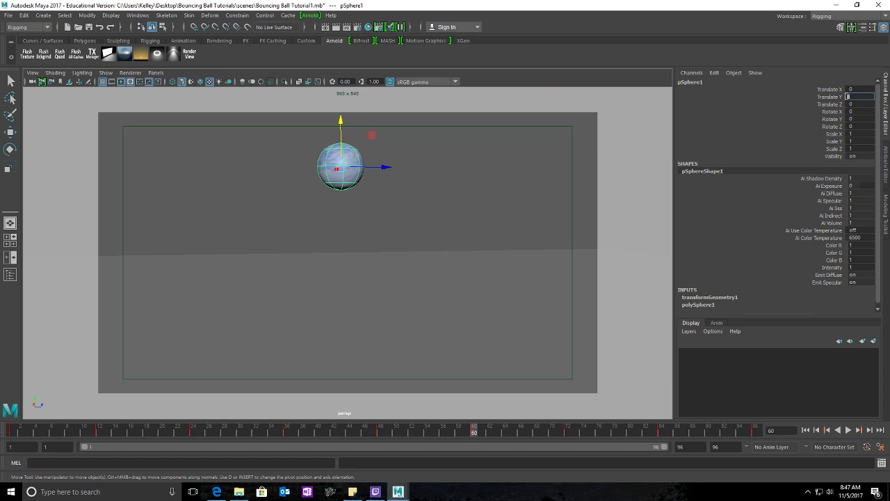
{"action": "left_click", "coordinate": [829, 96]}
{"action": "right_click", "coordinate": [828, 97]}
{"action": "left_click", "coordinate": [806, 115]}
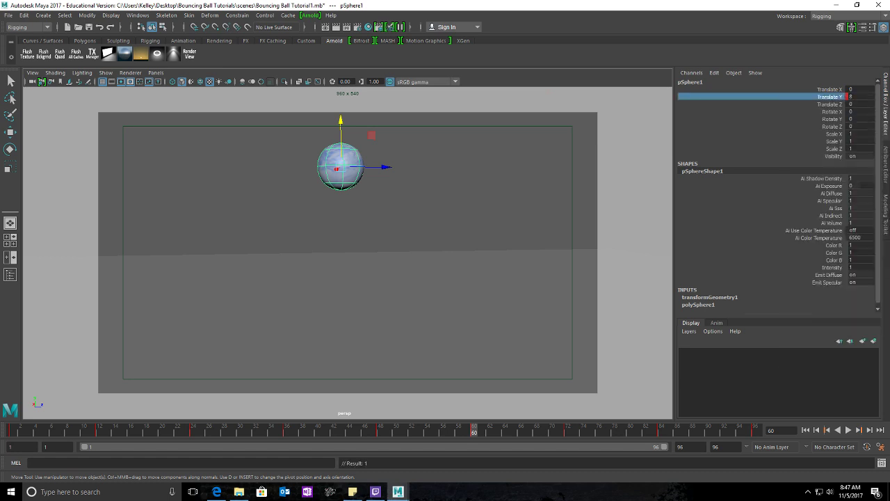
Step: At frame 84, set the ball's Translate Y to 8 and key that channel
{"action": "left_click", "coordinate": [661, 430]}
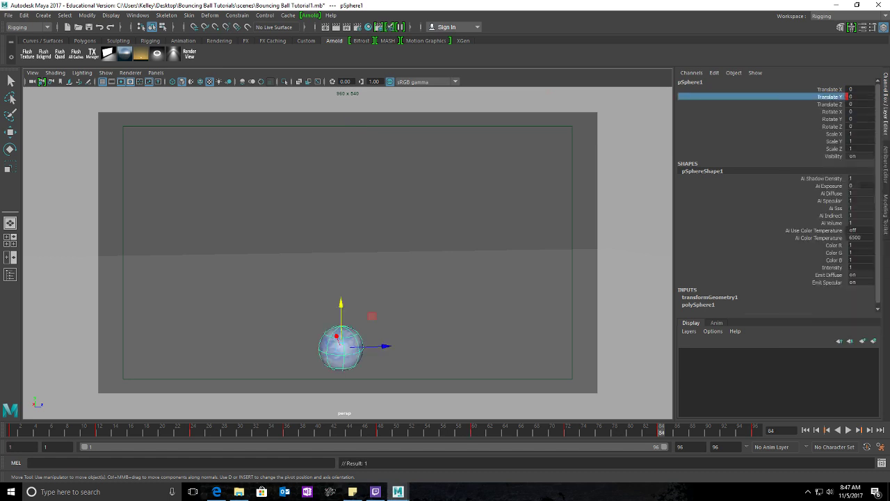
{"action": "left_click", "coordinate": [859, 97]}
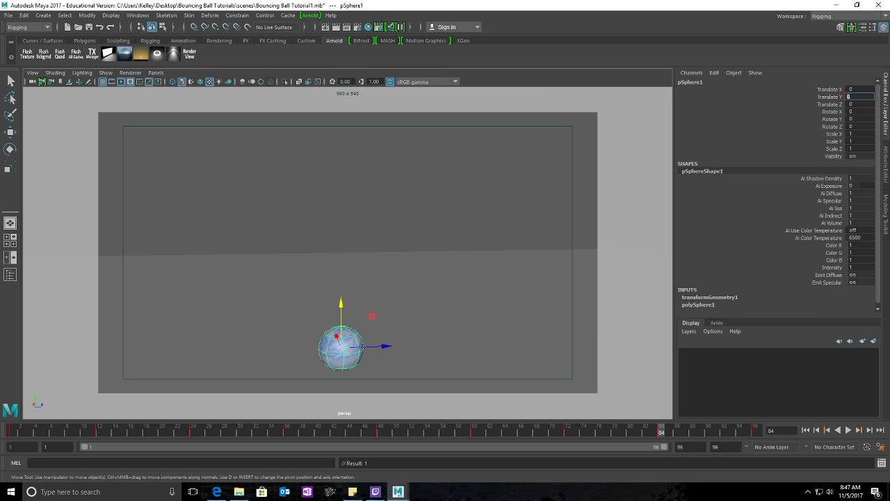
{"action": "key", "text": "Return"}
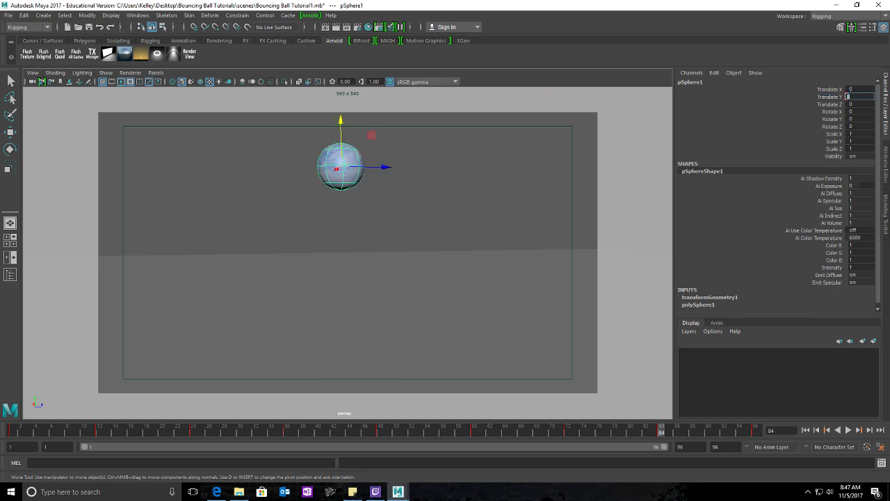
{"action": "right_click", "coordinate": [828, 96]}
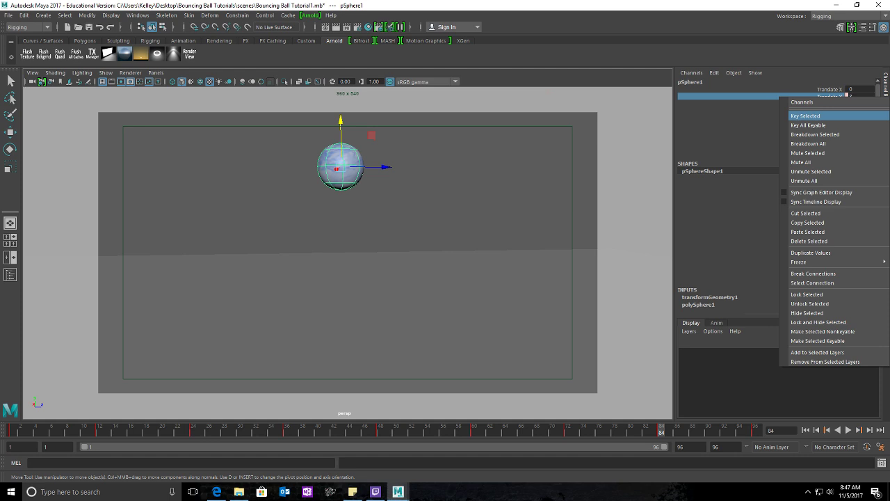
{"action": "left_click", "coordinate": [805, 115]}
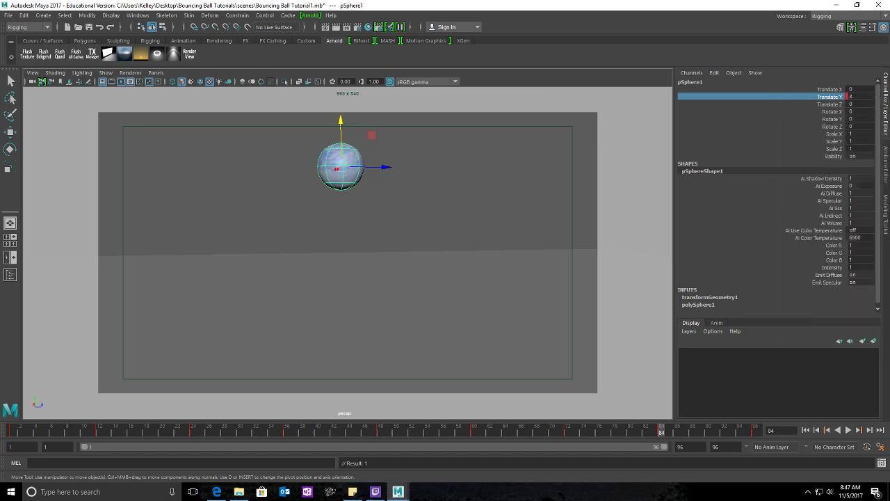
Step: Play the full bounce cycle from the first frame, stop it, and return to the start of the playback range
{"action": "left_click", "coordinate": [806, 430]}
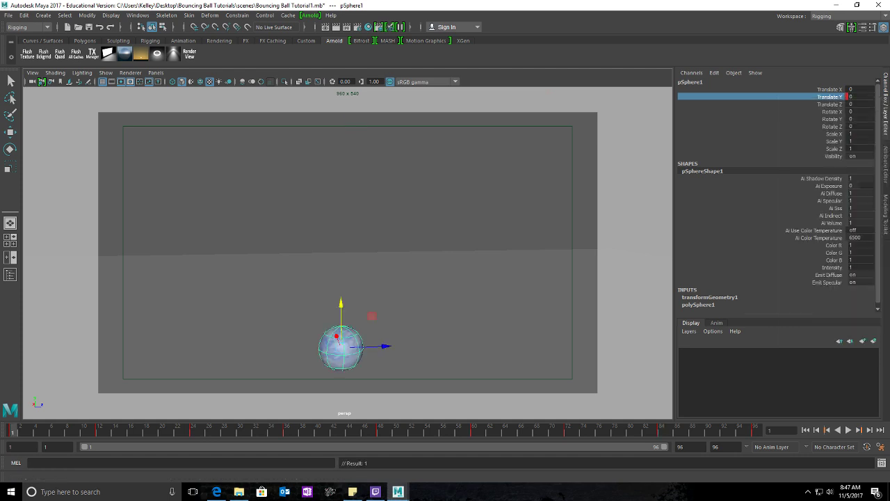
{"action": "left_click", "coordinate": [849, 430]}
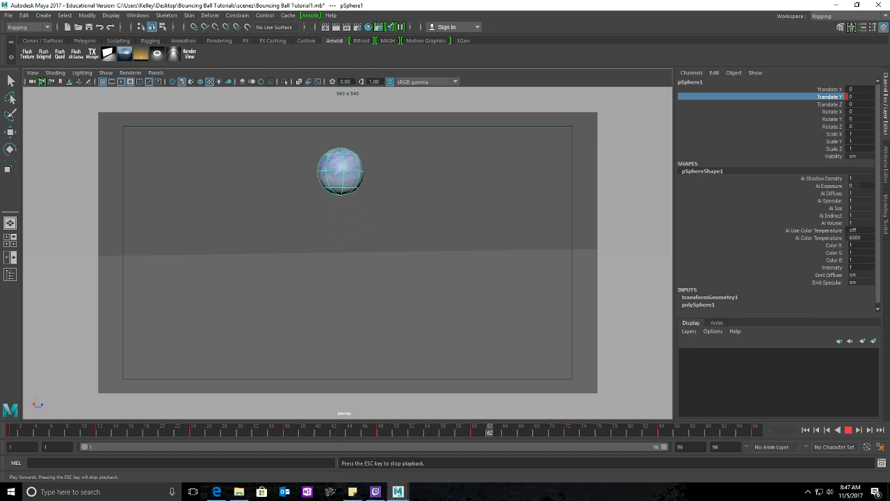
{"action": "key", "text": "Escape"}
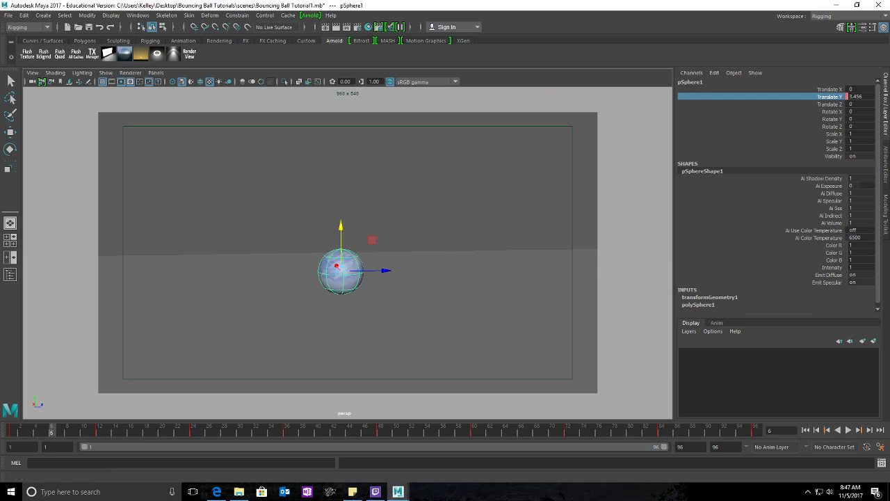
{"action": "left_click", "coordinate": [805, 430]}
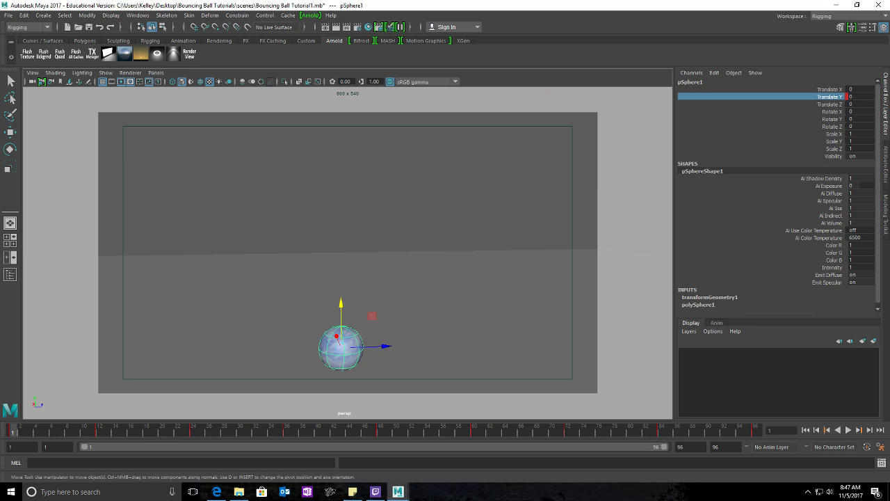
Step: Play and stop the bounce two more times to review its timing, ending back at frame 1
{"action": "key", "text": "alt+v"}
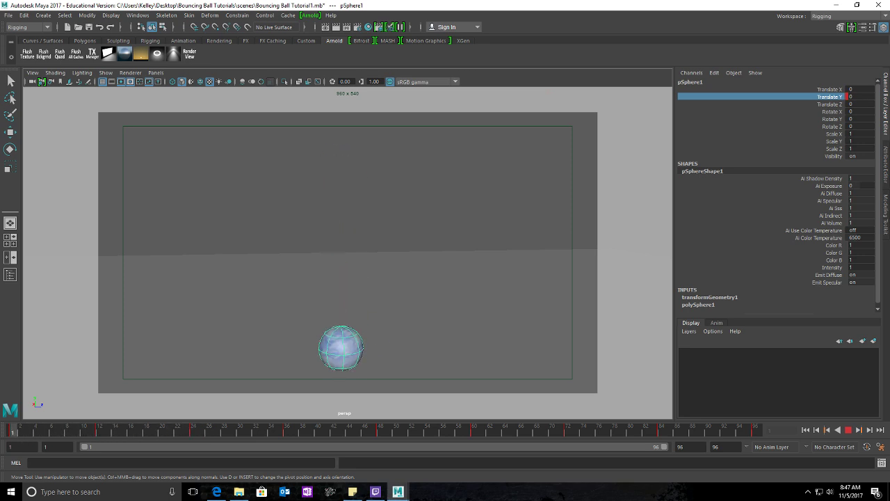
{"action": "key", "text": "Escape"}
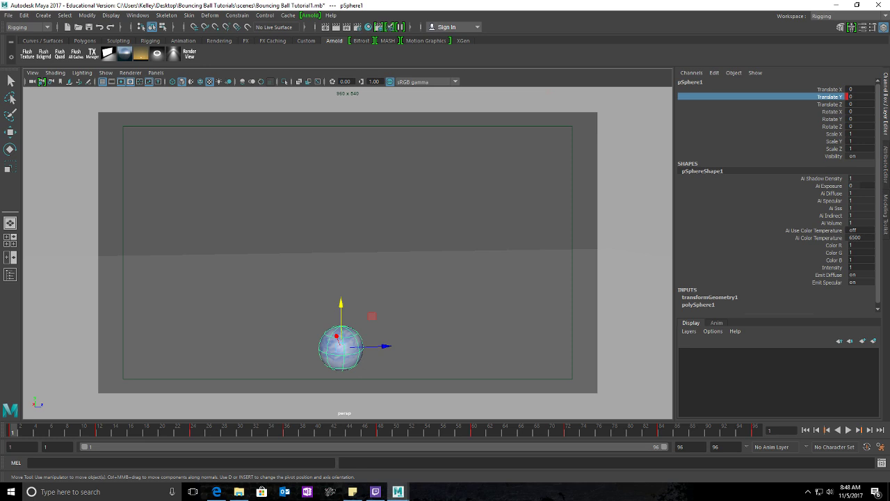
{"action": "key", "text": "alt+v"}
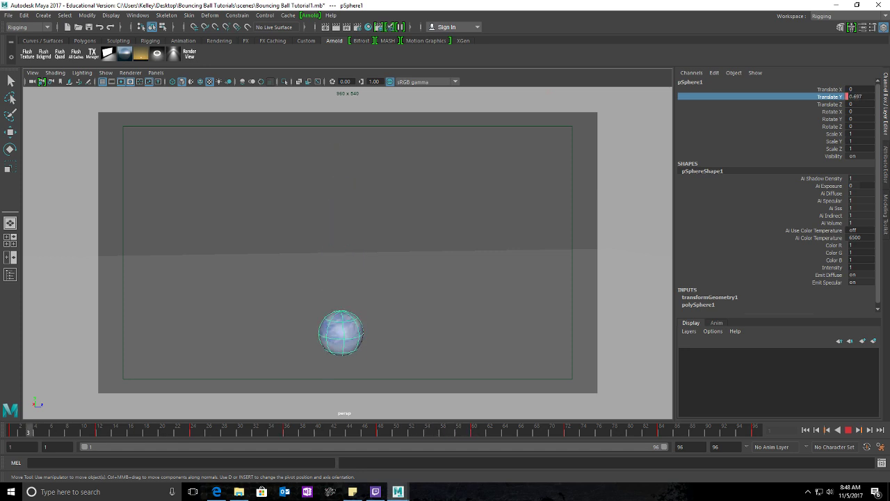
{"action": "key", "text": "alt+shift+v"}
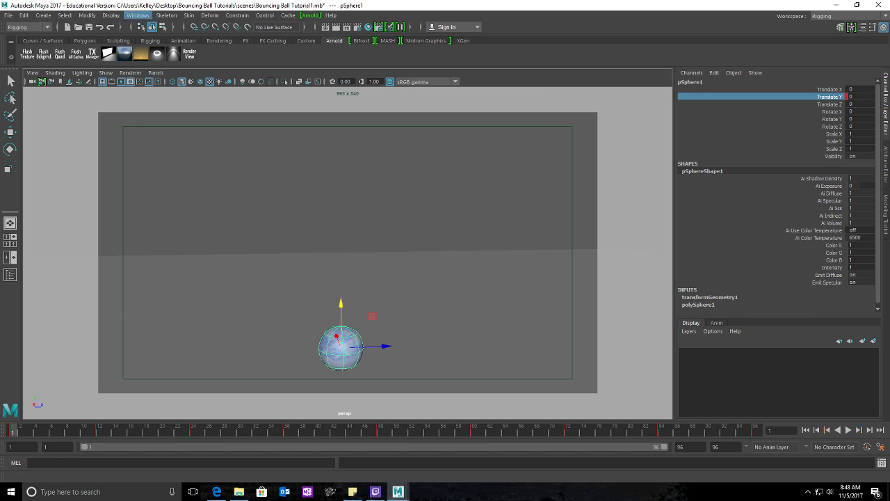
Step: Open the Graph Editor for the ball's Translate Y curve and move its window clear of the ball
{"action": "left_click", "coordinate": [138, 15]}
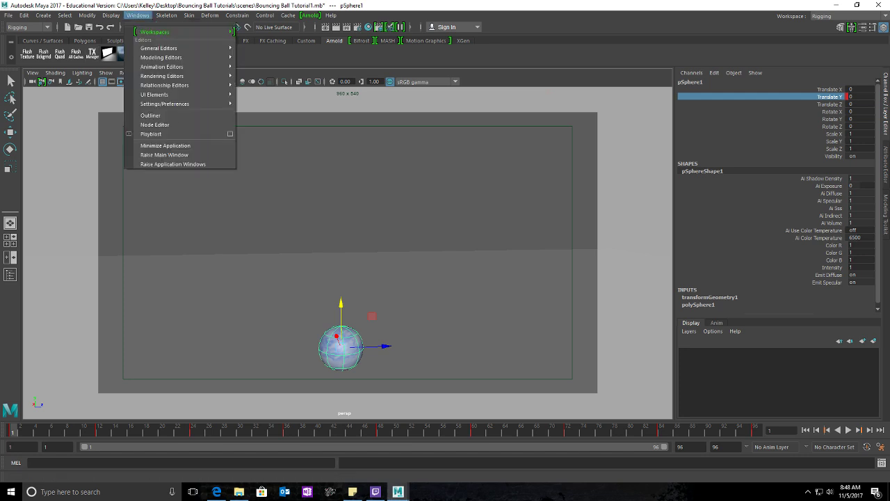
{"action": "mouse_move", "coordinate": [162, 67]}
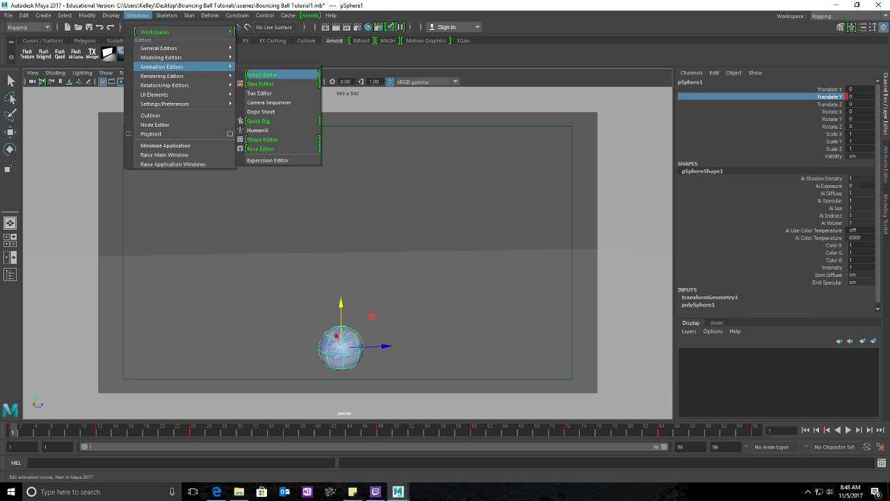
{"action": "left_click", "coordinate": [262, 75]}
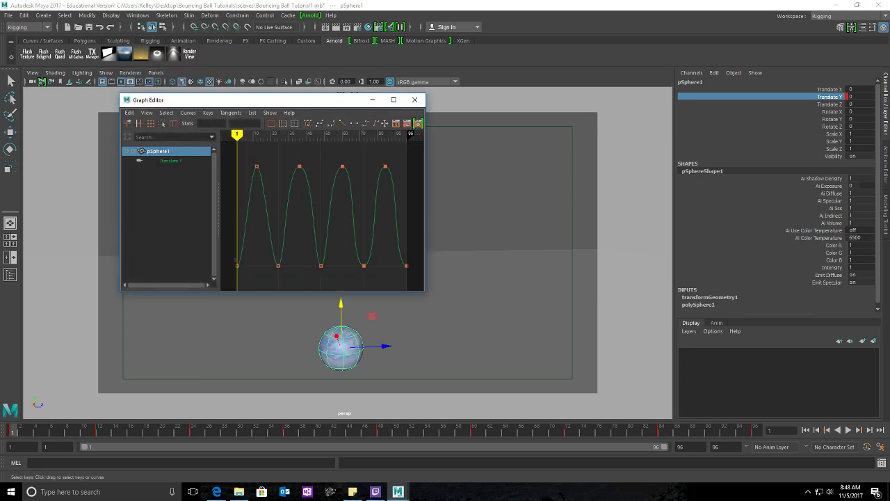
{"action": "left_click_drag", "start_coordinate": [278, 100], "coordinate": [231, 37]}
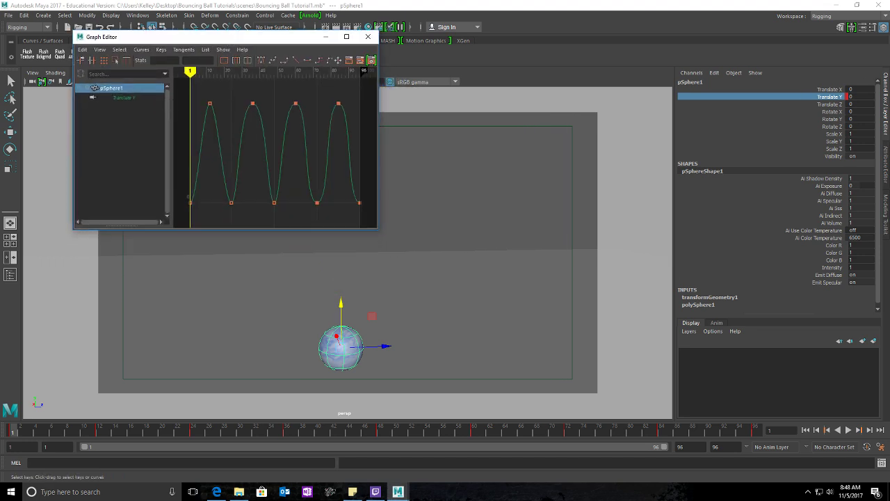
Step: Enlarge the Graph Editor window, then scrub and play the bounce to compare the ball's motion with its Translate Y curve
{"action": "left_click_drag", "start_coordinate": [377, 228], "coordinate": [677, 274]}
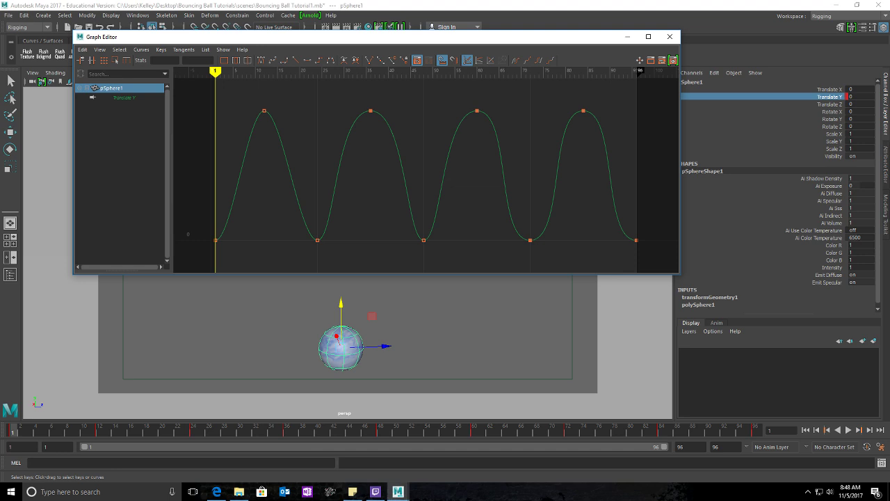
{"action": "left_click", "coordinate": [847, 430]}
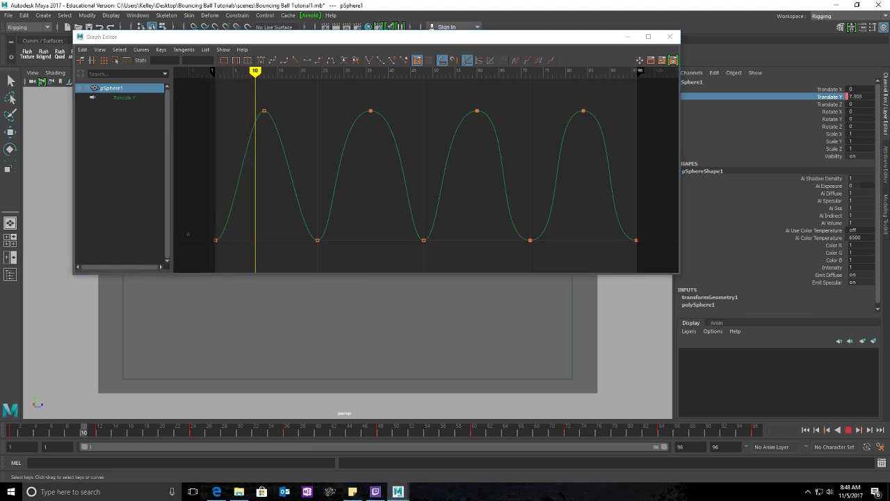
{"action": "mouse_move", "coordinate": [107, 430]}
{"action": "left_mouse_down"}
{"action": "mouse_move", "coordinate": [124, 430]}
{"action": "mouse_move", "coordinate": [12, 430]}
{"action": "left_mouse_up"}
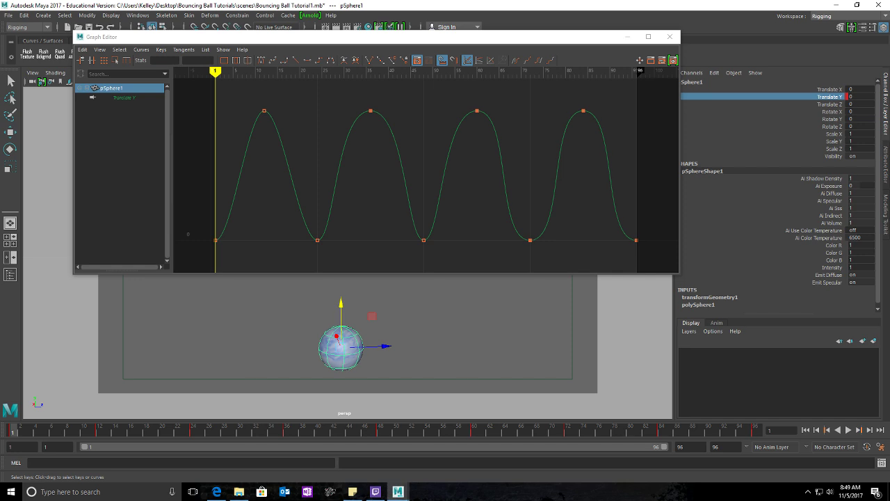
{"action": "key", "text": "alt+v"}
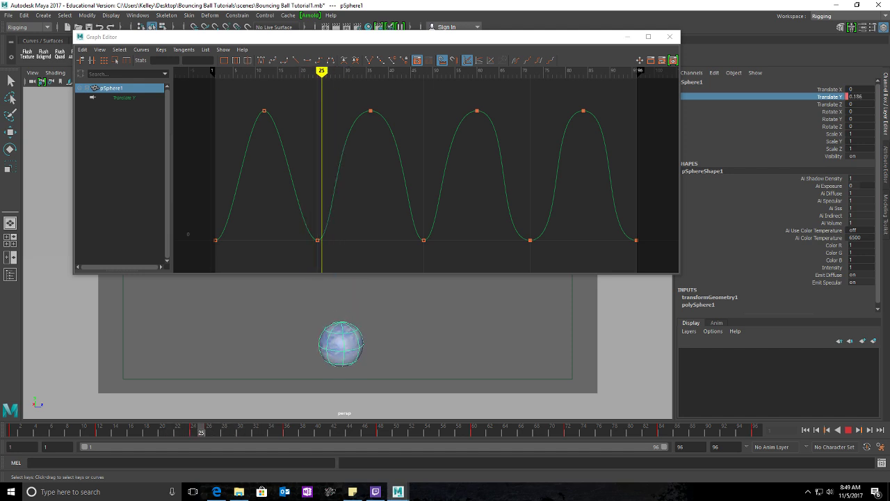
{"action": "key", "text": "Escape"}
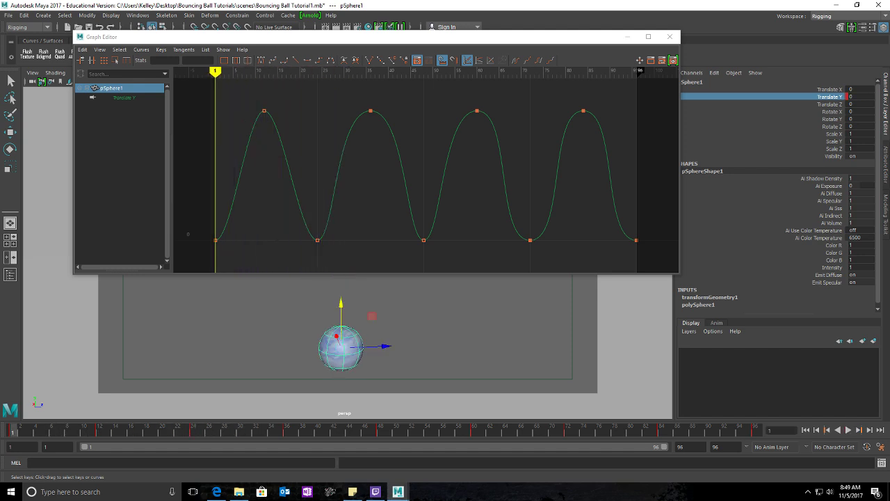
Step: Select all the ground-contact keys, review the available tangent types, and briefly play the bounce, stopping at frame 4
{"action": "left_click_drag", "start_coordinate": [672, 258], "coordinate": [209, 226]}
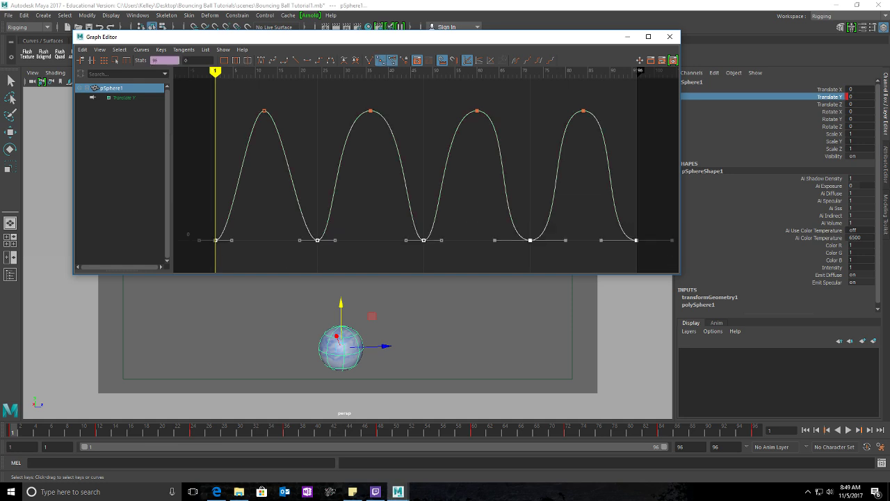
{"action": "left_click", "coordinate": [184, 50]}
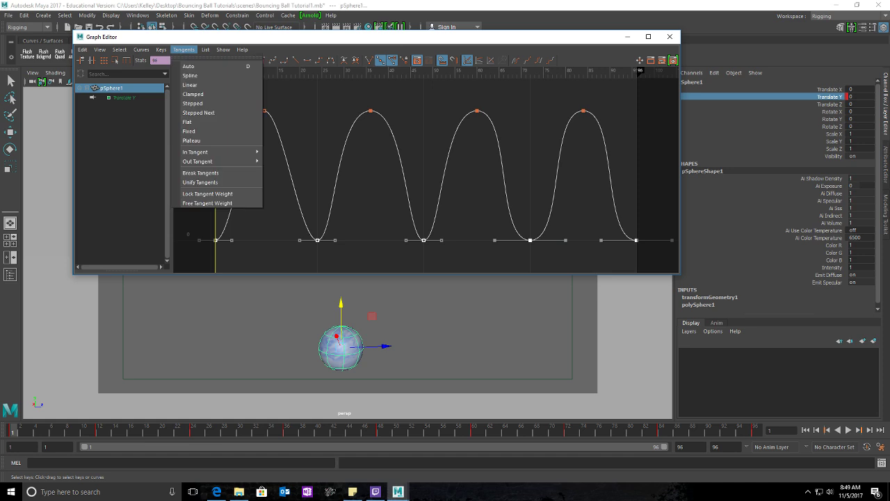
{"action": "key", "text": "Escape"}
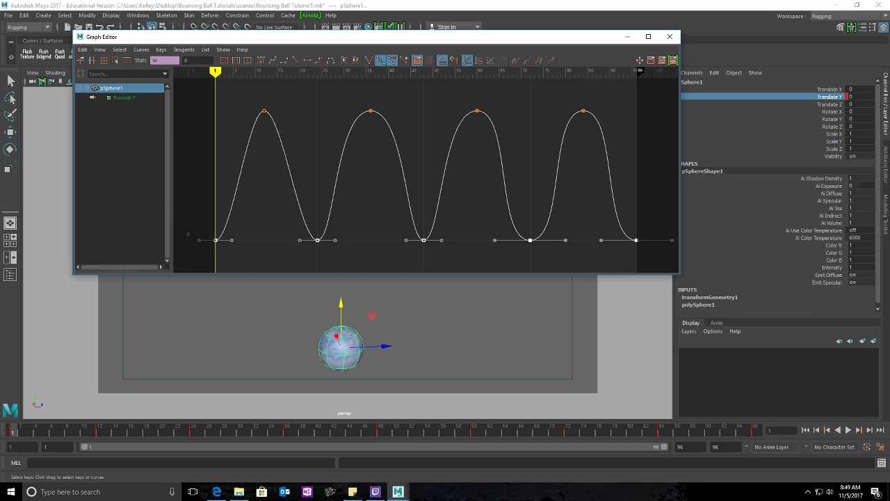
{"action": "key", "text": "alt+v"}
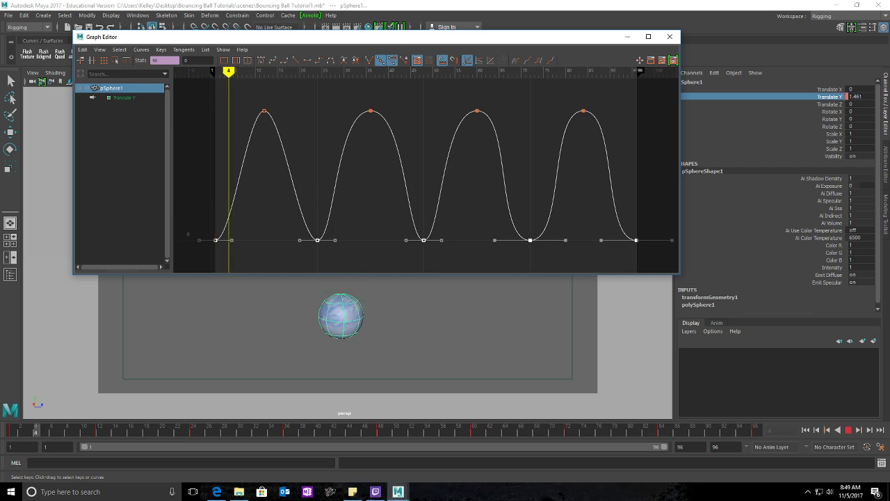
{"action": "key", "text": "alt+v"}
Step: Try angling the frame 1 out tangent and the frame 96 in tangent upward by hand, undoing the frame 96 edit
{"action": "left_click_drag", "start_coordinate": [249, 227], "coordinate": [225, 256]}
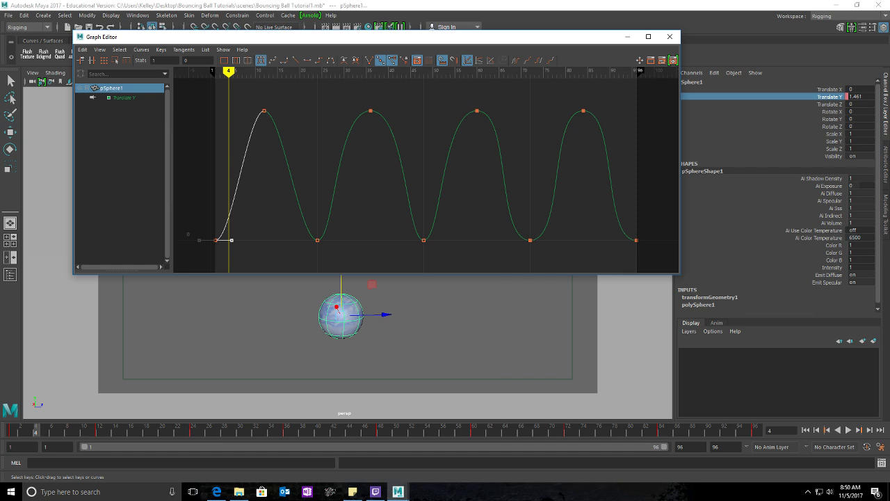
{"action": "left_click_drag", "start_coordinate": [232, 240], "coordinate": [224, 220]}
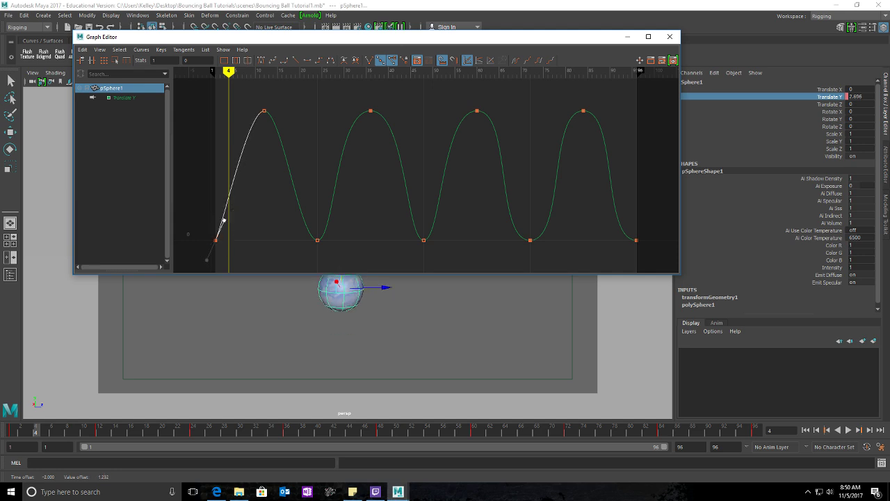
{"action": "left_click", "coordinate": [636, 240]}
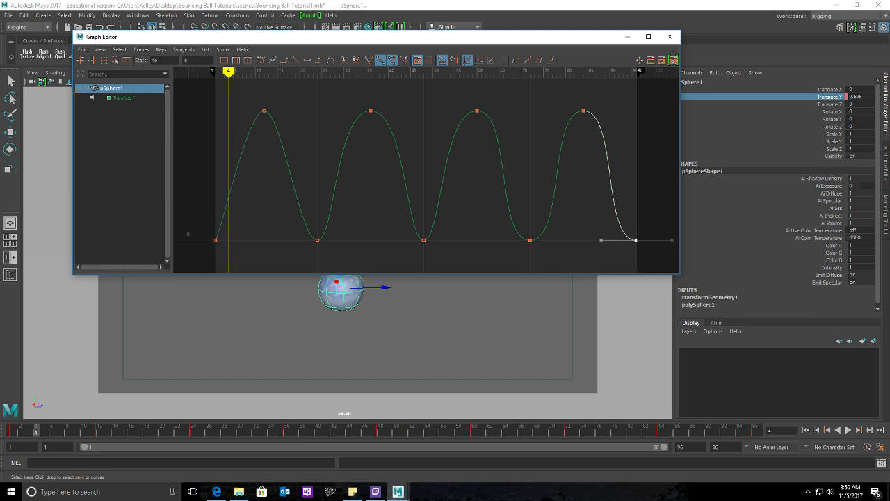
{"action": "mouse_move", "coordinate": [601, 240]}
{"action": "left_mouse_down"}
{"action": "mouse_move", "coordinate": [602, 225]}
{"action": "mouse_move", "coordinate": [607, 231]}
{"action": "left_mouse_up"}
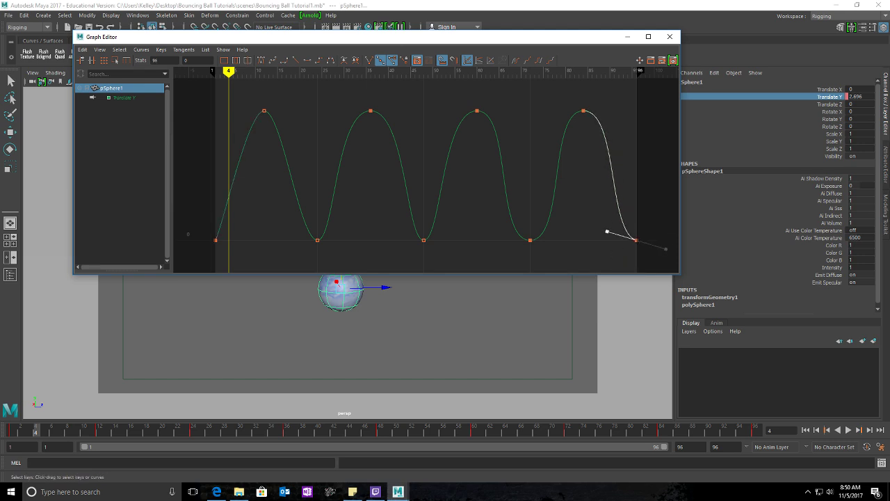
{"action": "key", "text": "ctrl+z"}
Step: Detach the tangent options beside the Graph Editor and set all five ground-contact keys to Linear tangents
{"action": "left_click_drag", "start_coordinate": [656, 254], "coordinate": [189, 216]}
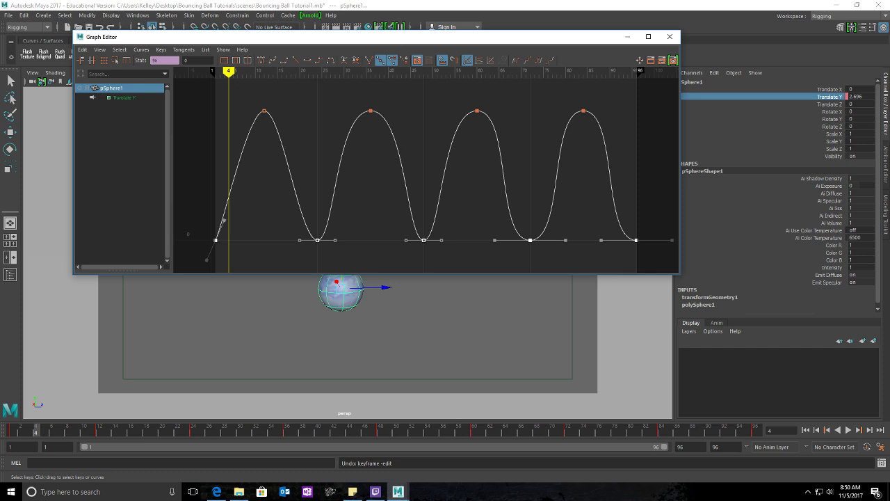
{"action": "left_click", "coordinate": [183, 49]}
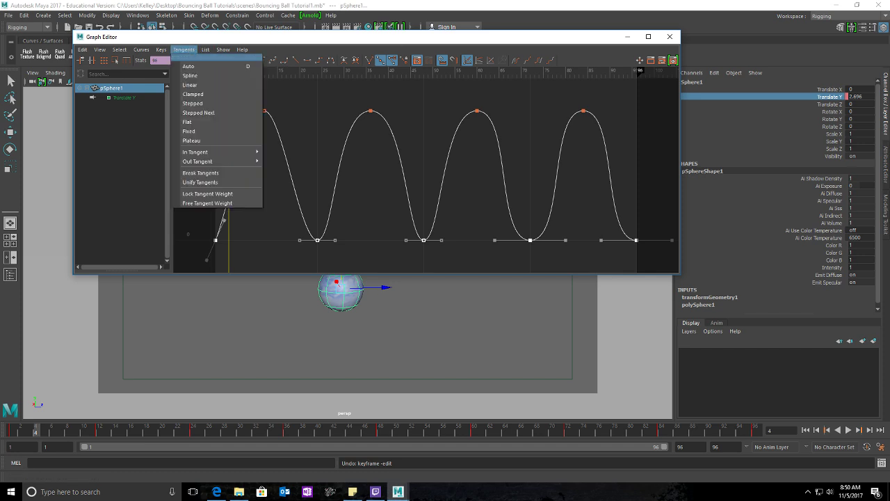
{"action": "left_click", "coordinate": [209, 57]}
{"action": "left_click_drag", "start_coordinate": [208, 48], "coordinate": [720, 58]}
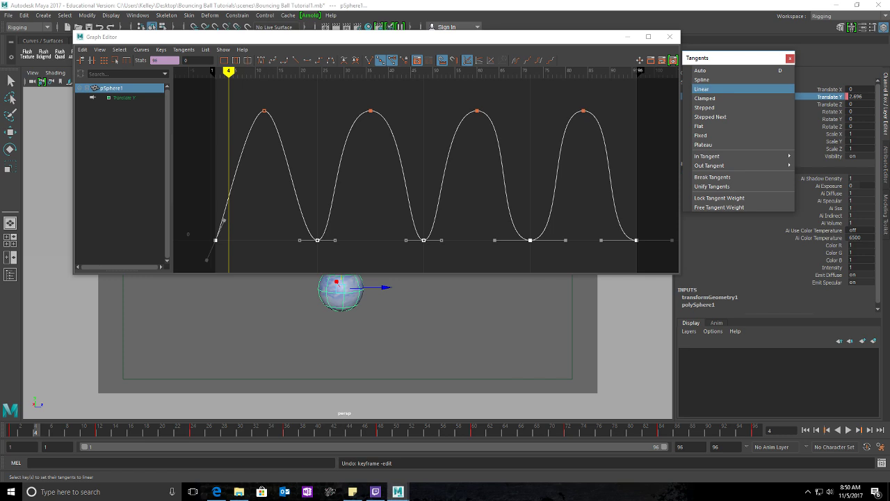
{"action": "left_click", "coordinate": [703, 89]}
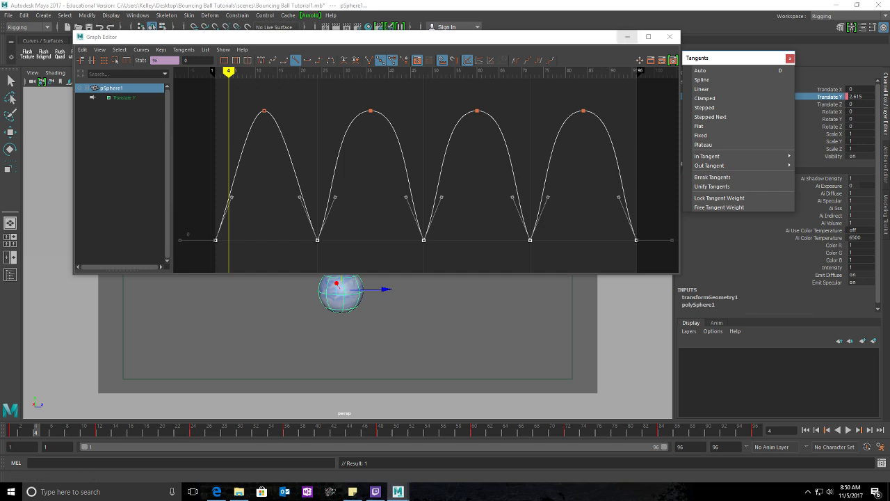
Step: Dock the Graph Editor above the perspective view and reduce its height to uncover more of the ball
{"action": "left_click_drag", "start_coordinate": [535, 37], "coordinate": [491, 75]}
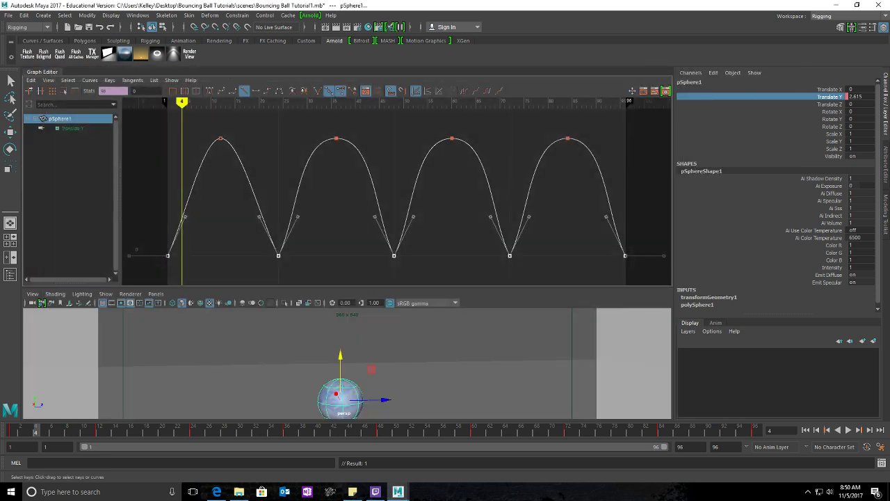
{"action": "left_click_drag", "start_coordinate": [106, 287], "coordinate": [106, 217]}
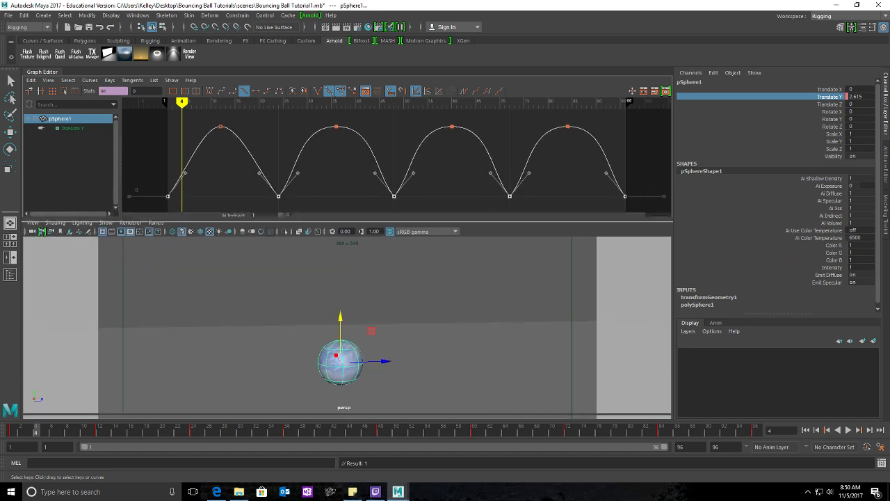
{"action": "left_click_drag", "start_coordinate": [348, 217], "coordinate": [348, 215]}
Step: Return to frame 1, give the perspective view more height, and play the sharpened bounce, stopping at frame 59
{"action": "left_click", "coordinate": [806, 430]}
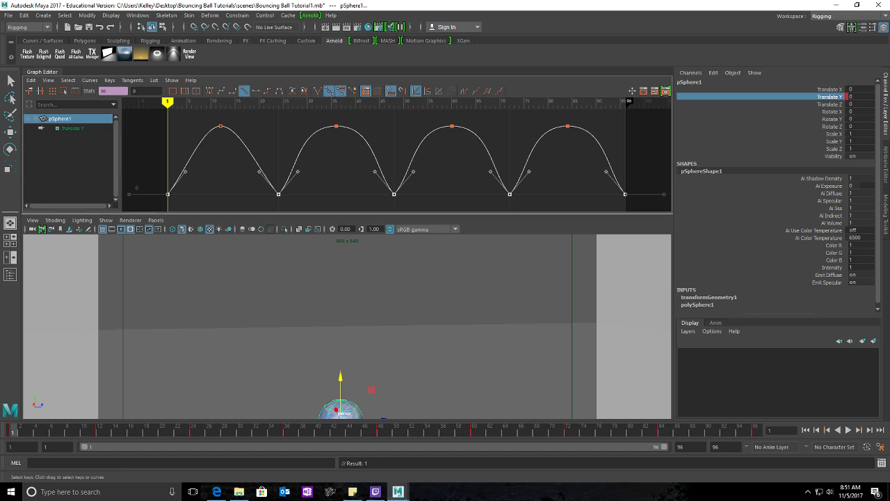
{"action": "left_click_drag", "start_coordinate": [348, 214], "coordinate": [348, 181]}
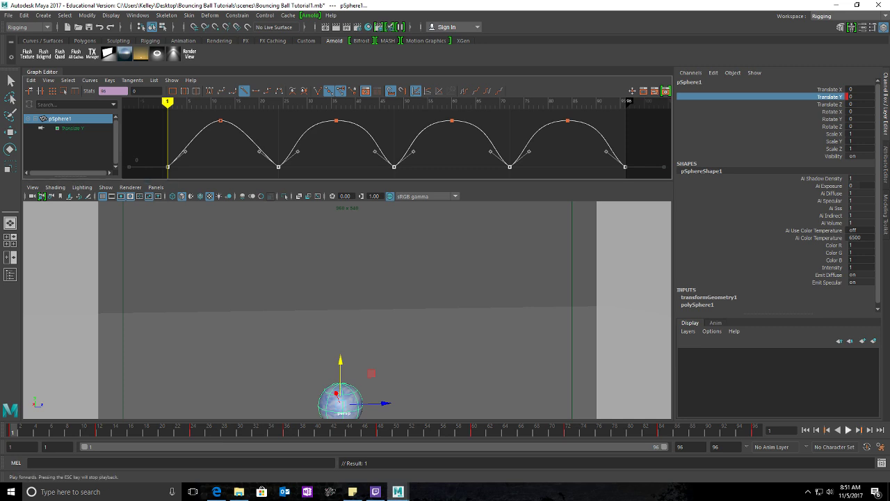
{"action": "left_click", "coordinate": [848, 429]}
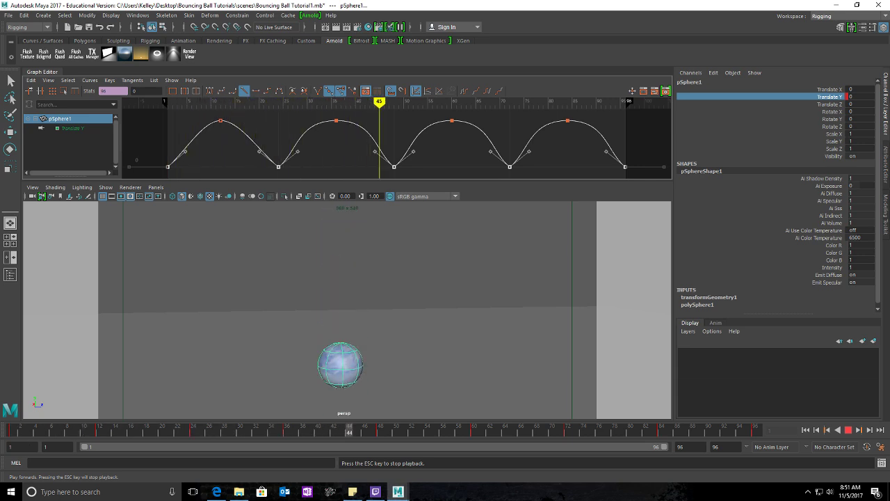
{"action": "key", "text": "Escape"}
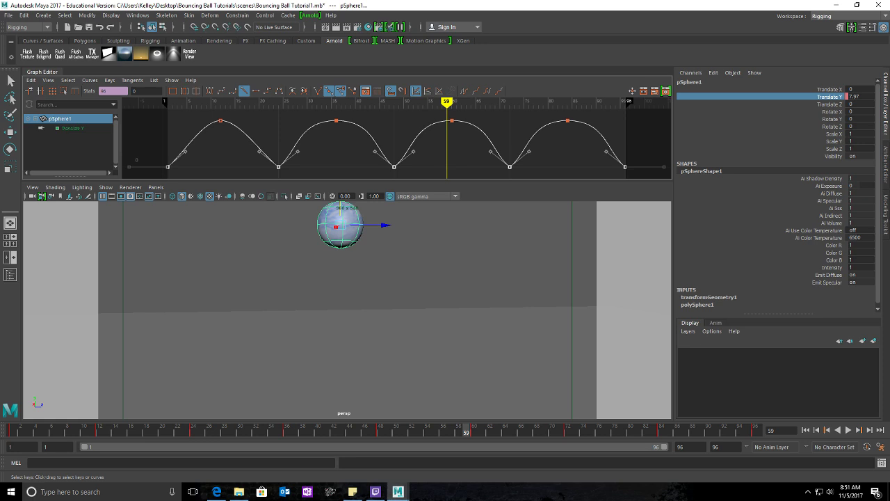
Step: Lengthen the flat tangent of the frame 12 peak key by 4 frames to broaden the top of the first bounce
{"action": "left_click", "coordinate": [221, 120]}
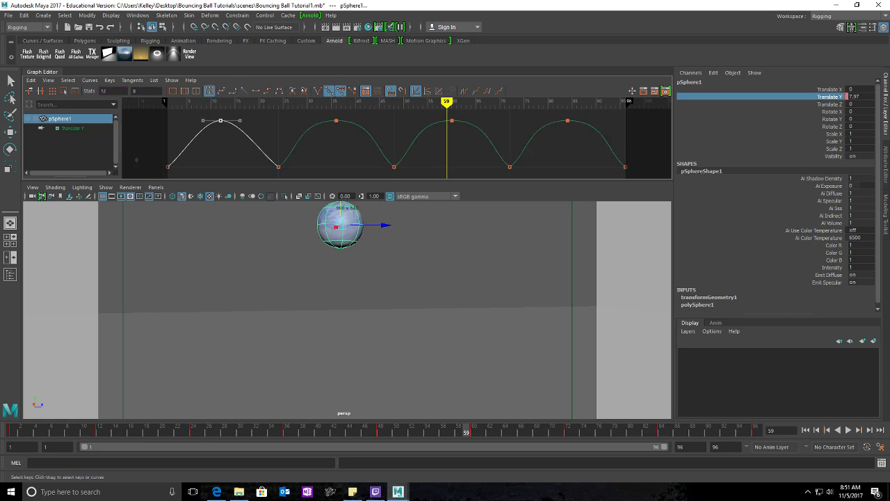
{"action": "left_click", "coordinate": [239, 120]}
{"action": "left_click_drag", "start_coordinate": [240, 120], "coordinate": [260, 120]}
{"action": "key", "text": "ctrl+z"}
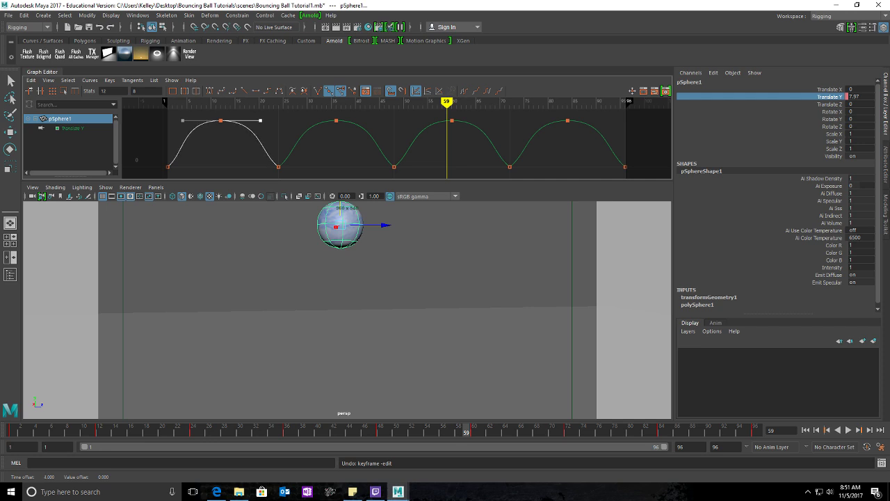
Step: Lengthen the flat tangent of the frame 84 peak key outward by 2 frames
{"action": "left_click_drag", "start_coordinate": [606, 112], "coordinate": [180, 139]}
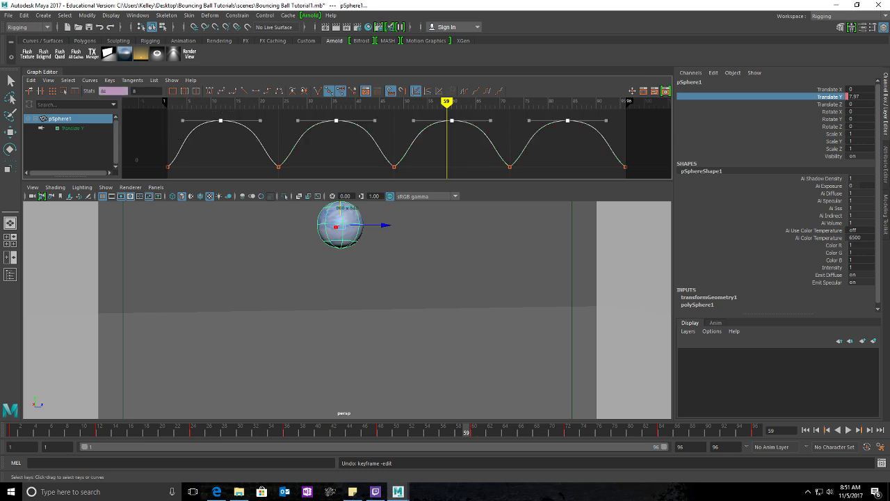
{"action": "left_click", "coordinate": [605, 121]}
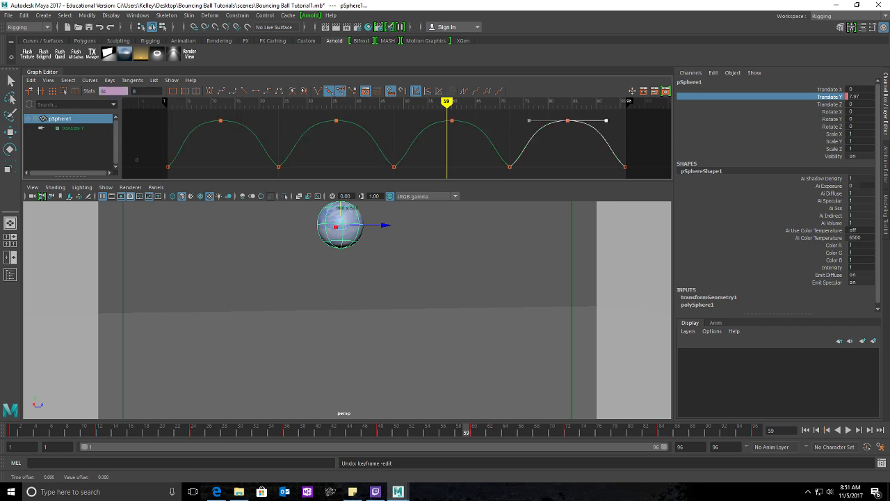
{"action": "left_click_drag", "start_coordinate": [208, 113], "coordinate": [634, 136]}
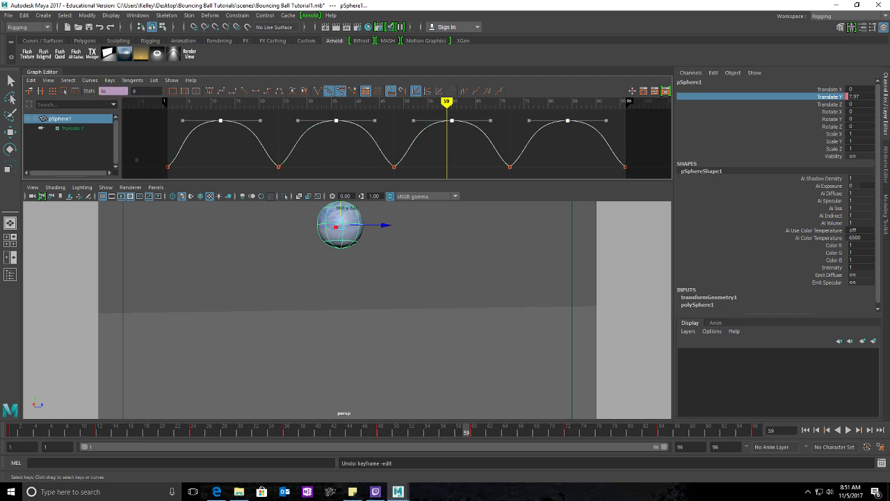
{"action": "left_click", "coordinate": [606, 120]}
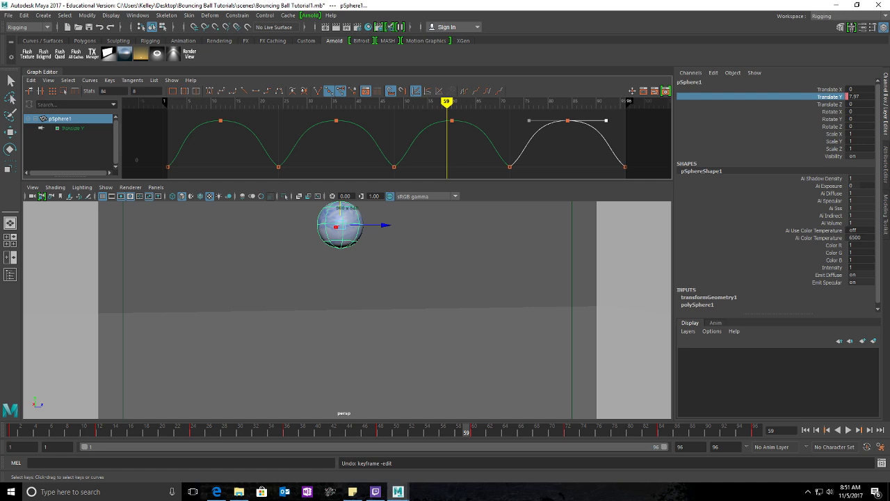
{"action": "middle_click_drag", "start_coordinate": [606, 121], "coordinate": [617, 121], "text": "shift"}
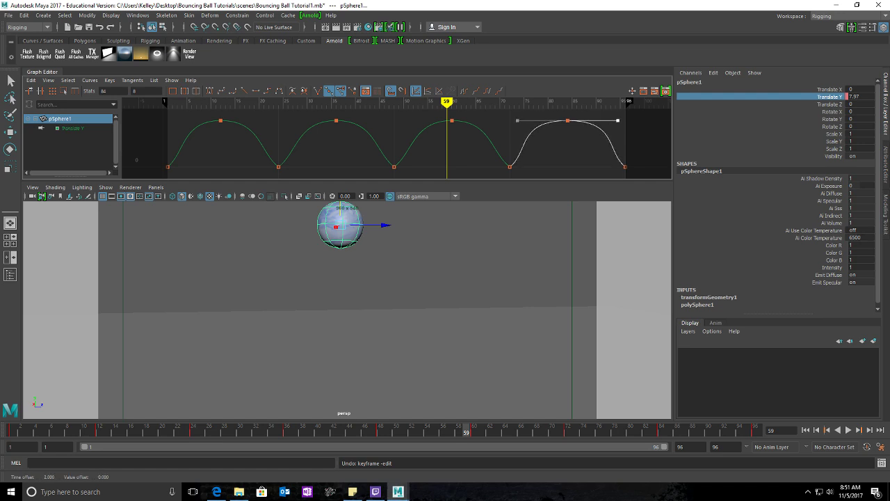
Step: Lengthen the tangents of the frame 60 and frame 36 peak keys outward by 2 frames each
{"action": "left_click", "coordinate": [452, 121]}
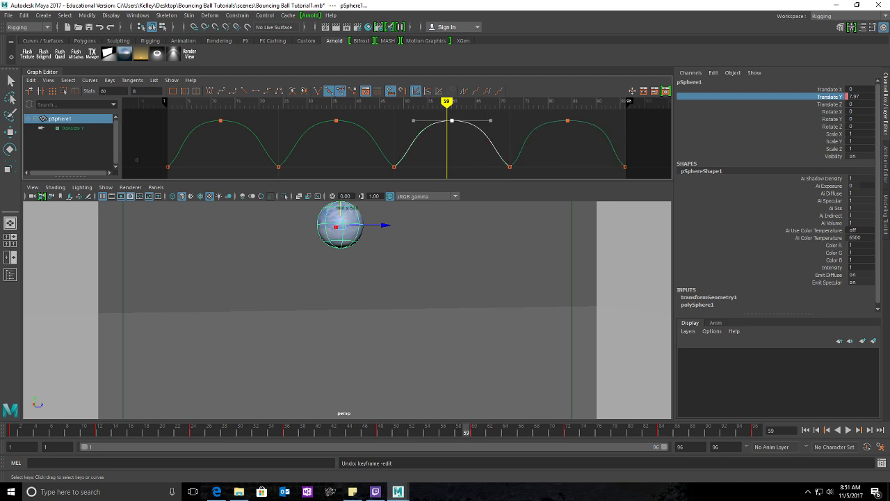
{"action": "left_click", "coordinate": [490, 120]}
{"action": "middle_click_drag", "start_coordinate": [490, 120], "coordinate": [501, 120]}
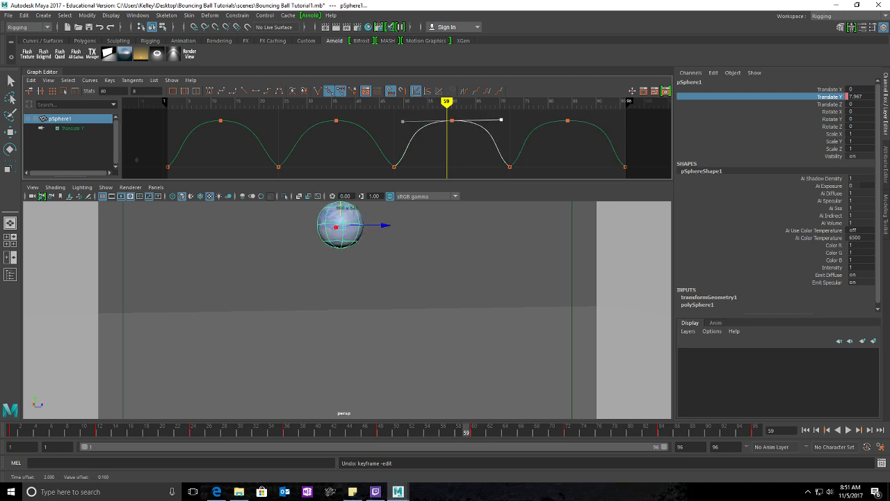
{"action": "left_click_drag", "start_coordinate": [357, 125], "coordinate": [357, 125]}
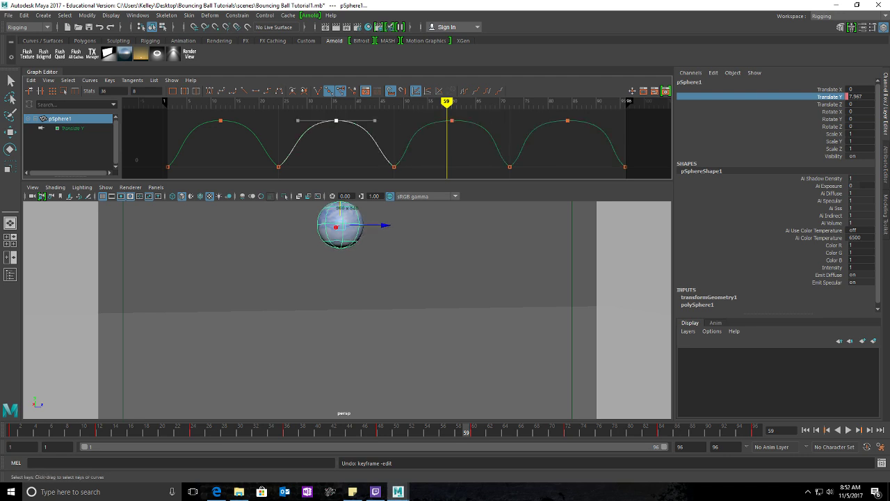
{"action": "left_click", "coordinate": [375, 120]}
{"action": "middle_click_drag", "start_coordinate": [375, 121], "coordinate": [385, 120]}
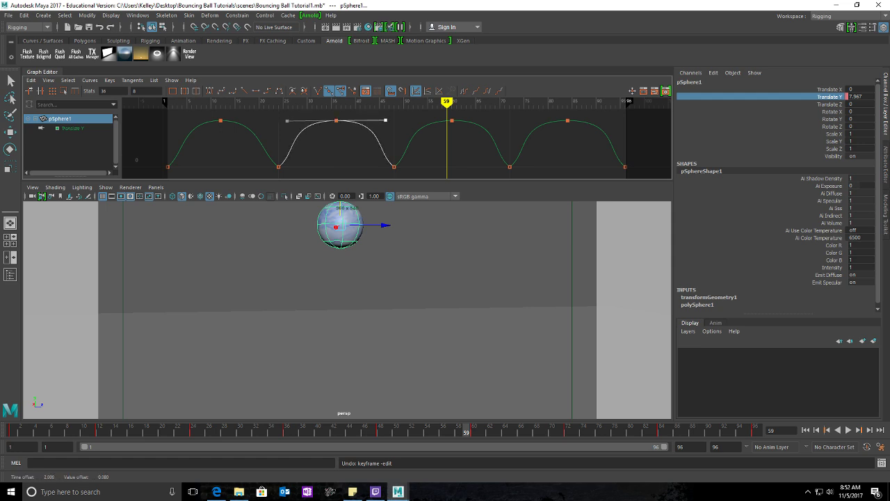
Step: Lengthen the flat tangents of the frame 12 peak key outward by about 2 frames
{"action": "left_click_drag", "start_coordinate": [206, 117], "coordinate": [225, 124]}
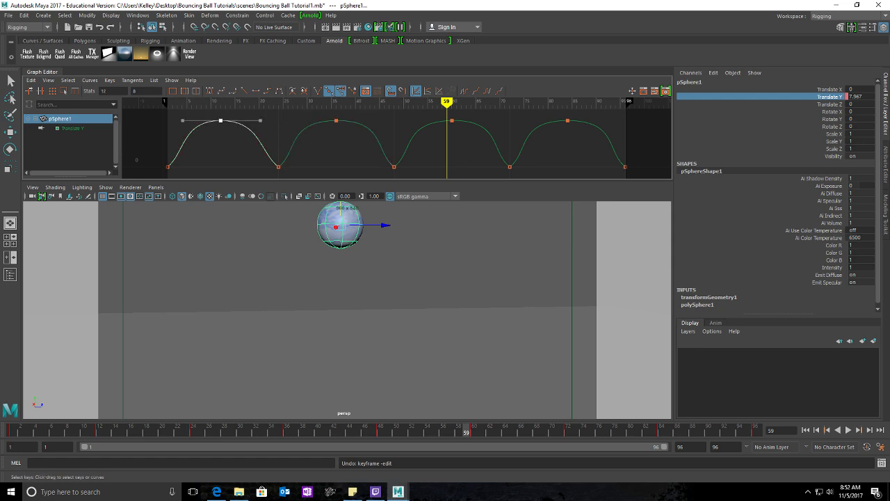
{"action": "left_click", "coordinate": [260, 120]}
{"action": "middle_click_drag", "start_coordinate": [260, 120], "coordinate": [270, 120]}
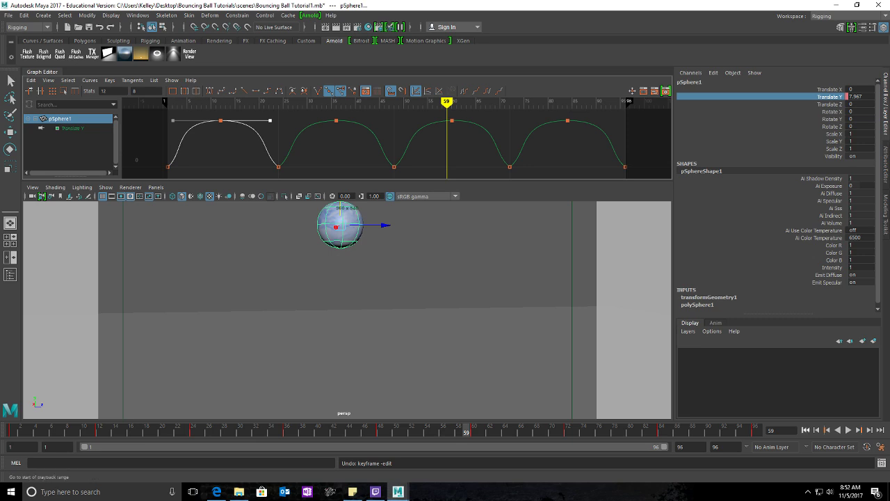
Step: Return to frame 1 and play the bounce to check the motion at the peaks, stopping at frame 21
{"action": "left_click", "coordinate": [806, 430]}
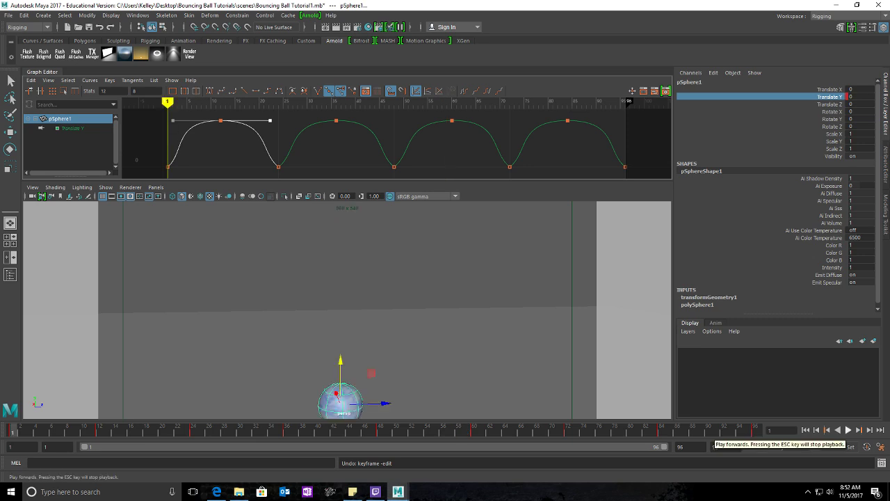
{"action": "left_click", "coordinate": [848, 430]}
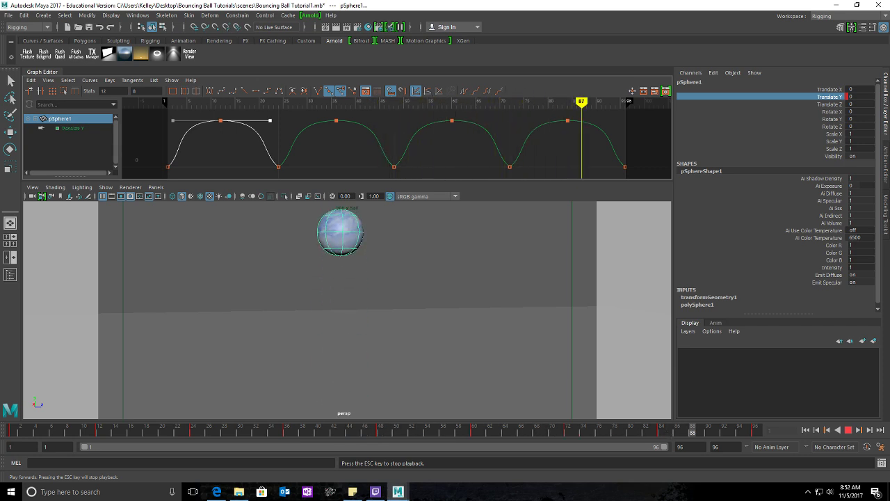
{"action": "key", "text": "Escape"}
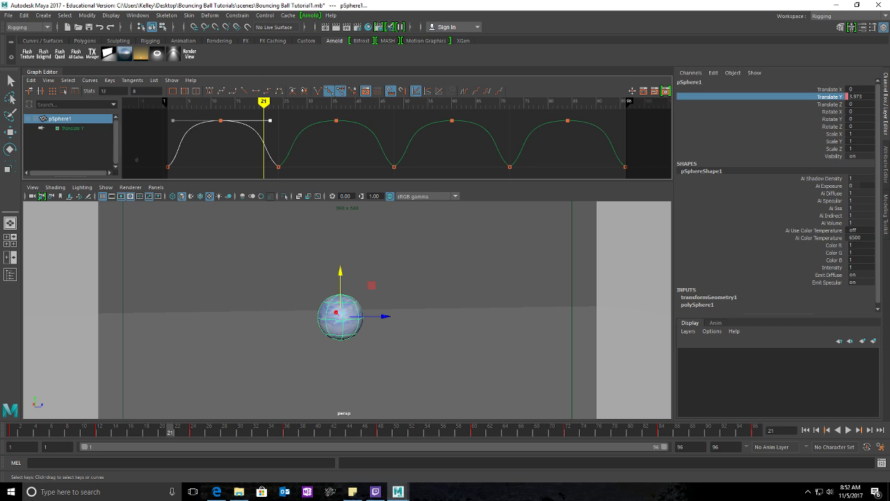
Step: Shorten the flat tangents of the frame 12 and frame 36 peak keys to about 9 frames on each side
{"action": "middle_click_drag", "start_coordinate": [270, 121], "coordinate": [263, 121]}
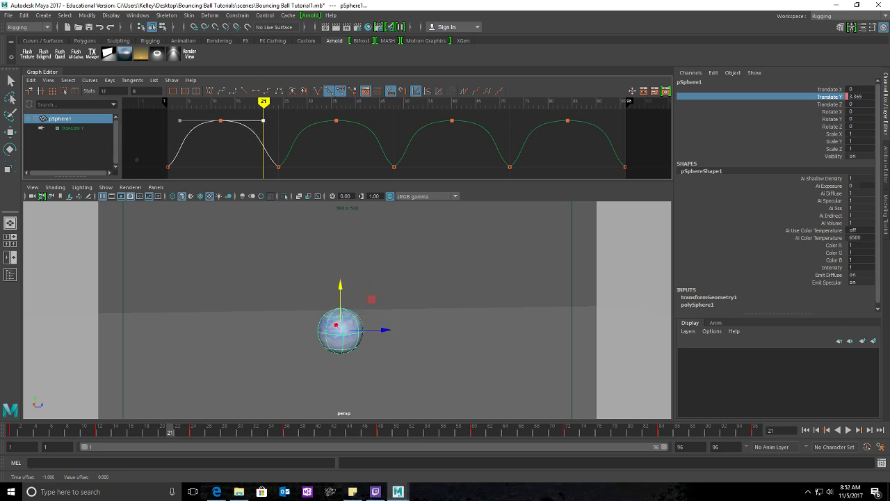
{"action": "left_click_drag", "start_coordinate": [327, 119], "coordinate": [345, 129]}
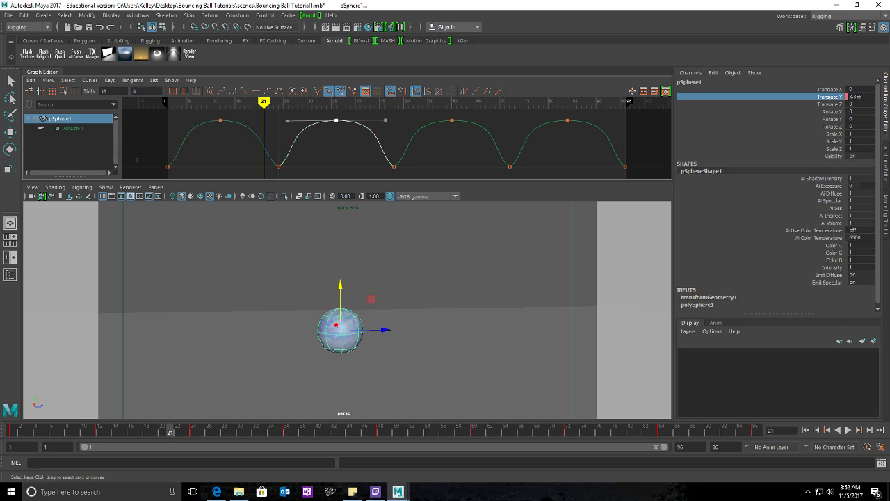
{"action": "left_click", "coordinate": [386, 120]}
{"action": "middle_click_drag", "start_coordinate": [385, 120], "coordinate": [377, 121]}
Step: Shorten the tangents of the frame 60 and frame 84 peak keys to about 9 frames on each side
{"action": "left_click_drag", "start_coordinate": [444, 115], "coordinate": [467, 128]}
{"action": "left_click", "coordinate": [502, 120]}
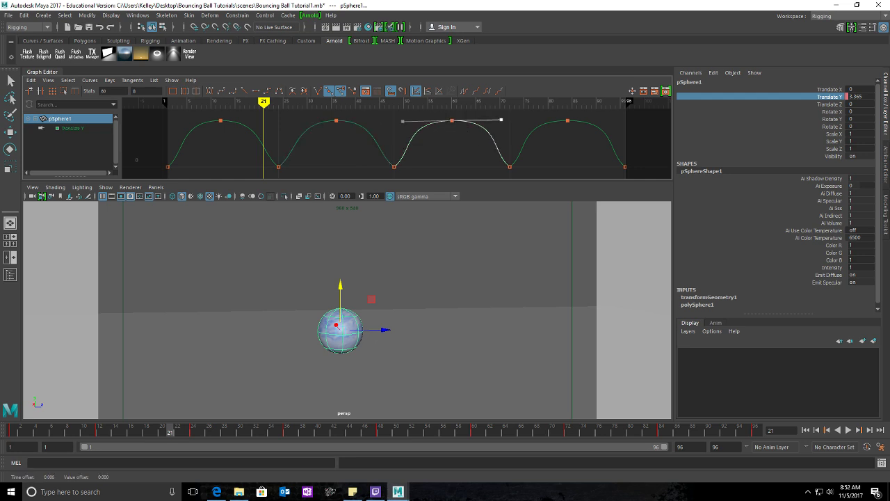
{"action": "middle_click_drag", "start_coordinate": [501, 120], "coordinate": [493, 120]}
{"action": "left_click_drag", "start_coordinate": [554, 113], "coordinate": [584, 142]}
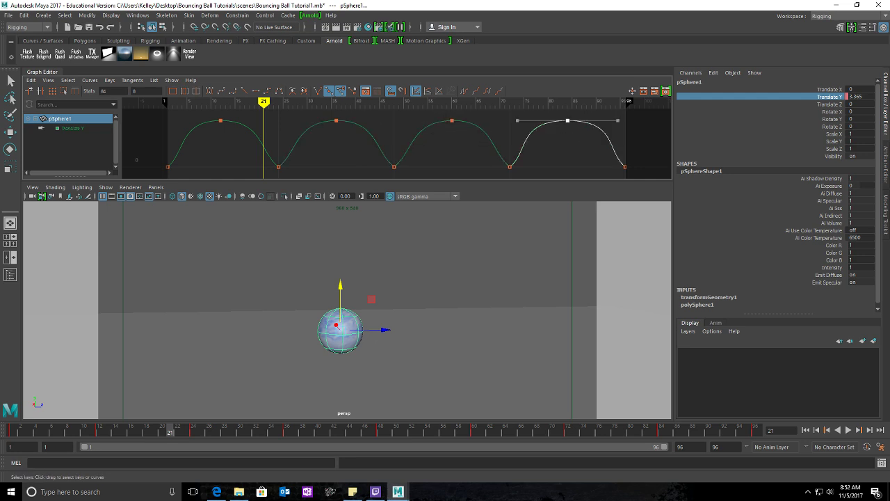
{"action": "left_click", "coordinate": [617, 121]}
{"action": "middle_click_drag", "start_coordinate": [617, 120], "coordinate": [610, 120]}
Step: Play the bounce from frame 1 to check the narrower peaks, stopping at frame 5
{"action": "left_click", "coordinate": [805, 430]}
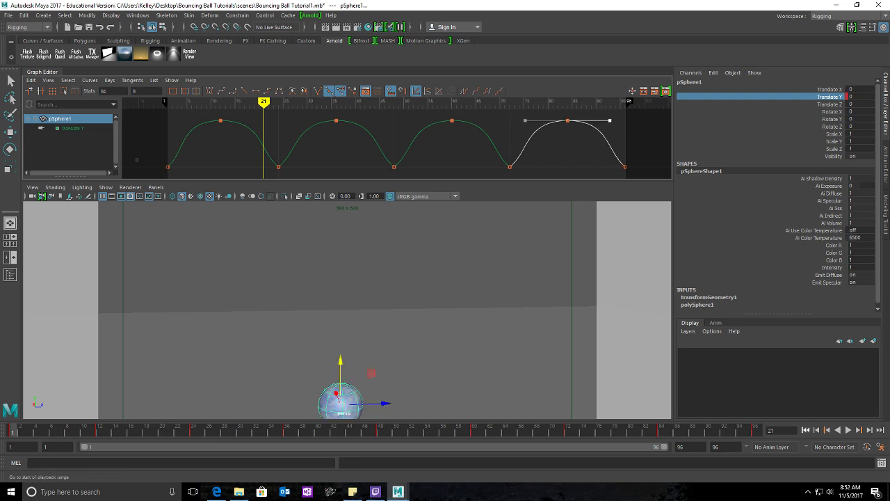
{"action": "left_click", "coordinate": [848, 429]}
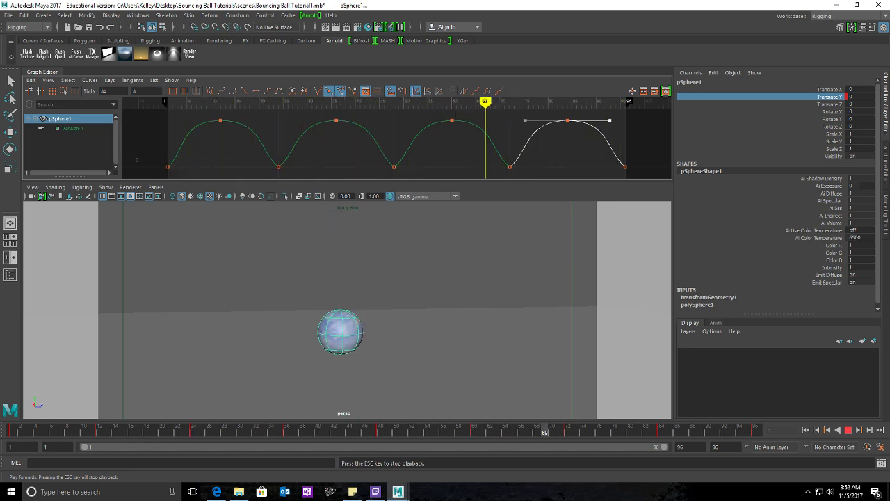
{"action": "key", "text": "Escape"}
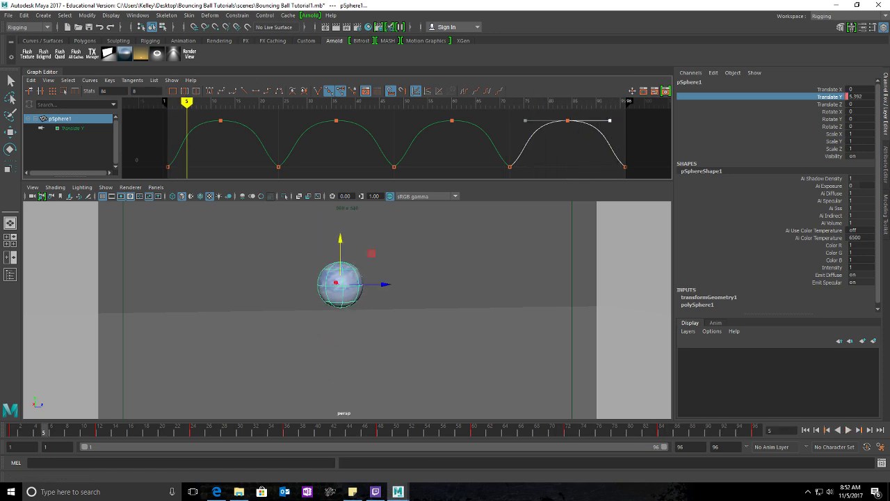
Step: Narrow the first two bounce tops by shortening the frame 12 and frame 36 peak tangents to about 8 frames per side
{"action": "left_click", "coordinate": [221, 120]}
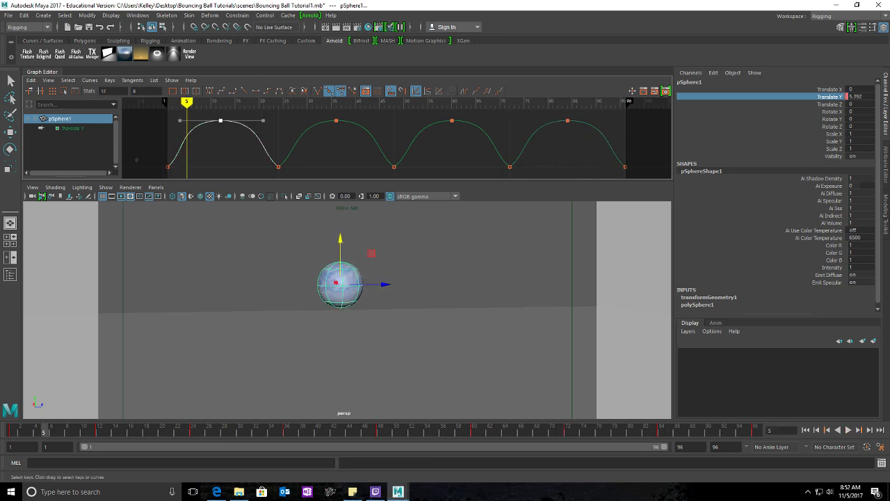
{"action": "left_click", "coordinate": [263, 120]}
{"action": "middle_click_drag", "start_coordinate": [263, 120], "coordinate": [260, 120]}
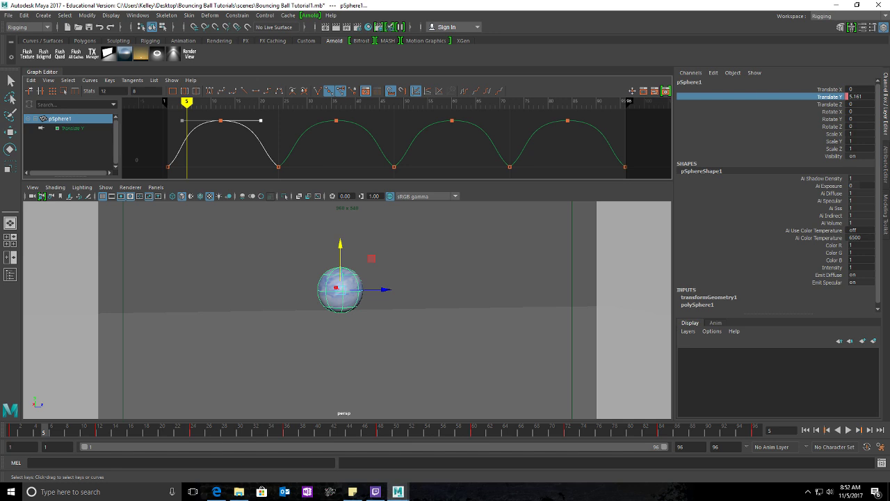
{"action": "left_click_drag", "start_coordinate": [350, 110], "coordinate": [331, 128]}
{"action": "left_click", "coordinate": [377, 120]}
{"action": "middle_click_drag", "start_coordinate": [377, 120], "coordinate": [374, 120]}
Step: Narrow the last two bounce tops by shortening the frame 60 and frame 84 peak tangents to about 7 frames per side
{"action": "left_click_drag", "start_coordinate": [464, 125], "coordinate": [464, 125]}
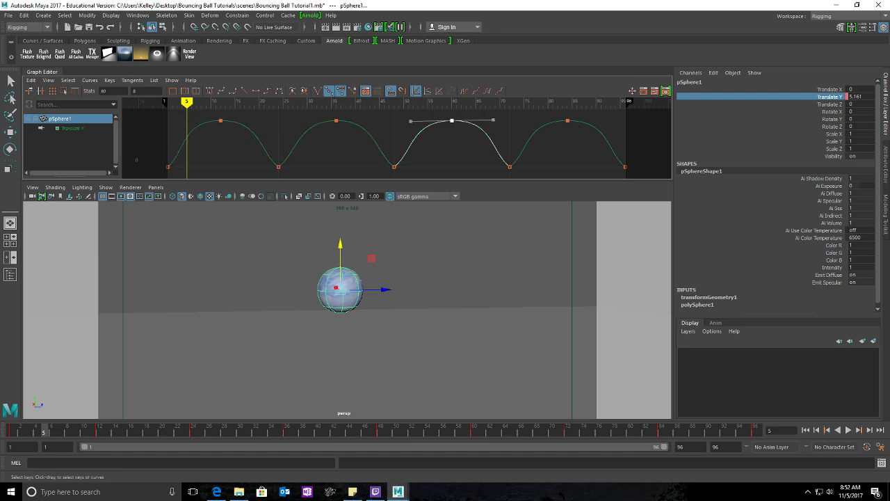
{"action": "left_click", "coordinate": [494, 120]}
{"action": "middle_click_drag", "start_coordinate": [494, 120], "coordinate": [485, 119]}
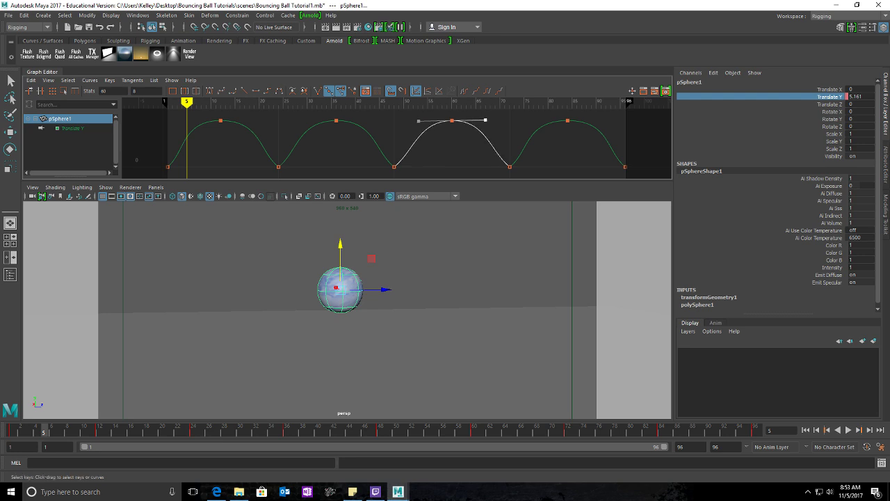
{"action": "left_click_drag", "start_coordinate": [584, 113], "coordinate": [548, 126]}
{"action": "left_click_drag", "start_coordinate": [610, 121], "coordinate": [603, 121]}
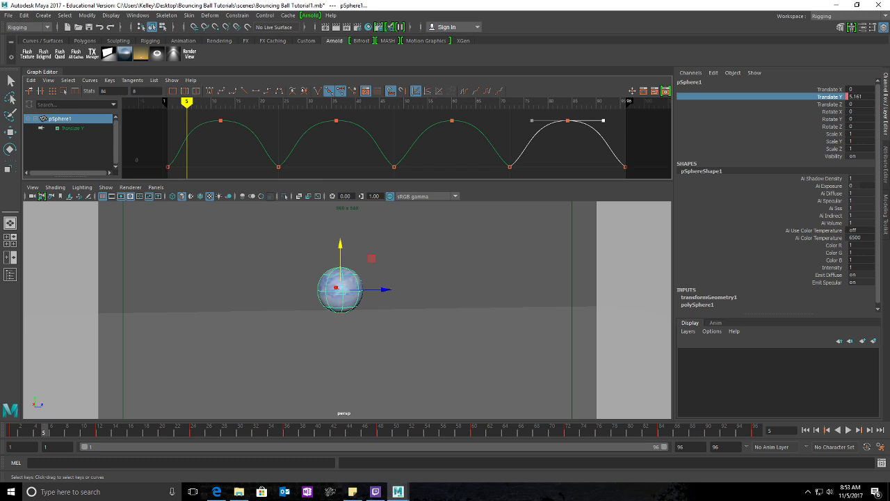
{"action": "left_click_drag", "start_coordinate": [648, 178], "coordinate": [152, 159]}
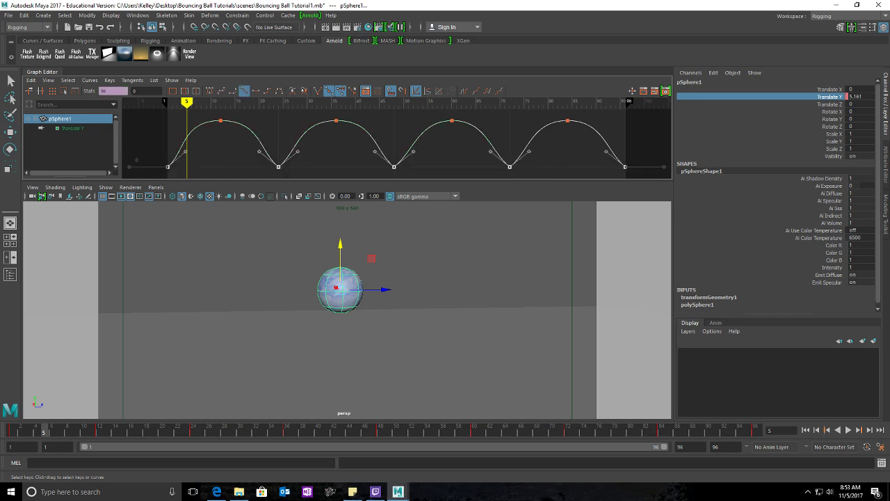
{"action": "left_click_drag", "start_coordinate": [302, 147], "coordinate": [291, 168]}
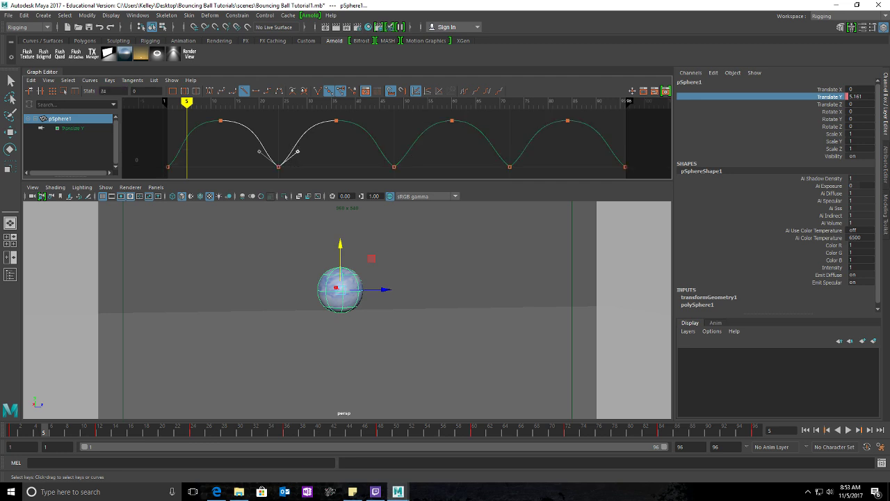
{"action": "mouse_move", "coordinate": [298, 151]}
{"action": "middle_mouse_down"}
{"action": "mouse_move", "coordinate": [310, 160]}
{"action": "mouse_move", "coordinate": [301, 154]}
{"action": "middle_mouse_up"}
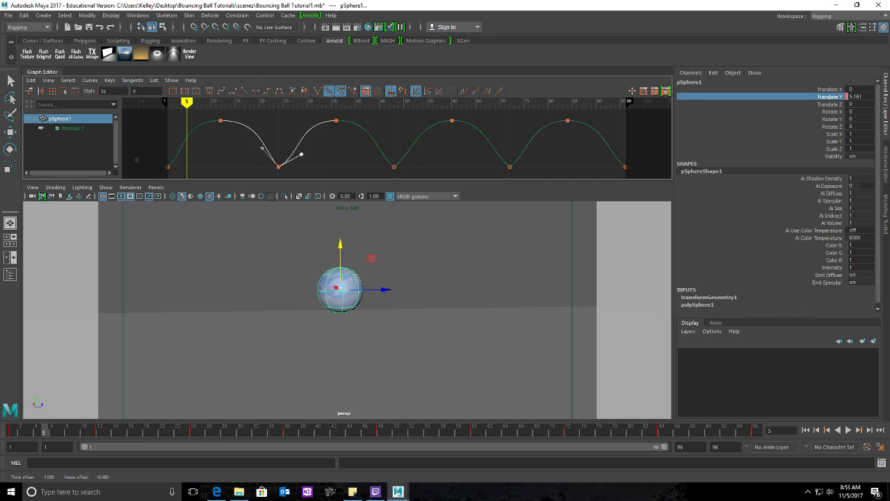
{"action": "key", "text": "ctrl+z"}
{"action": "mouse_move", "coordinate": [298, 152]}
{"action": "middle_mouse_down"}
{"action": "mouse_move", "coordinate": [281, 143]}
{"action": "mouse_move", "coordinate": [301, 152]}
{"action": "middle_mouse_up"}
{"action": "key", "text": "ctrl+z"}
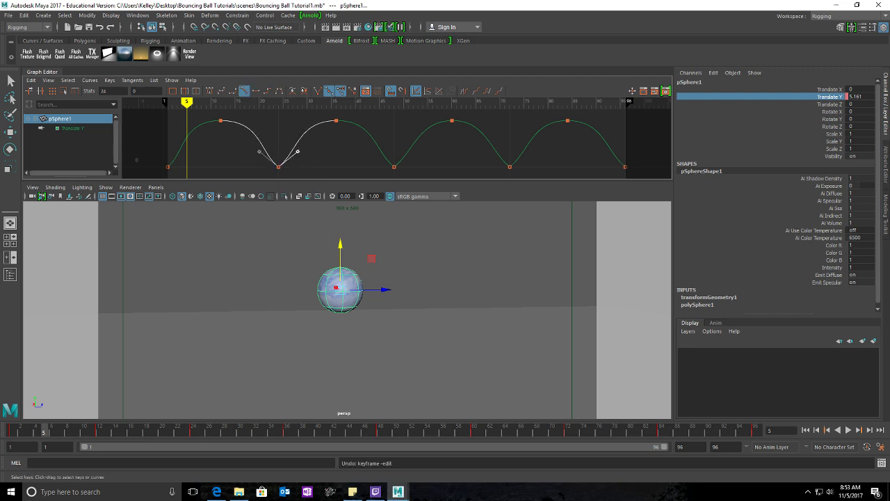
Step: Break the tangents of all ground contact keys and steepen the outgoing tangent of the frame 1 key
{"action": "left_click_drag", "start_coordinate": [645, 172], "coordinate": [150, 157]}
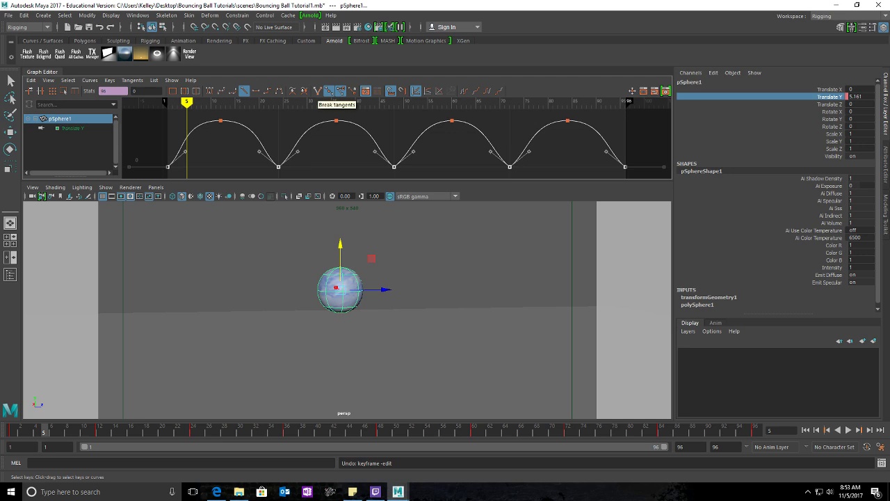
{"action": "left_click", "coordinate": [329, 91]}
{"action": "left_click", "coordinate": [185, 152]}
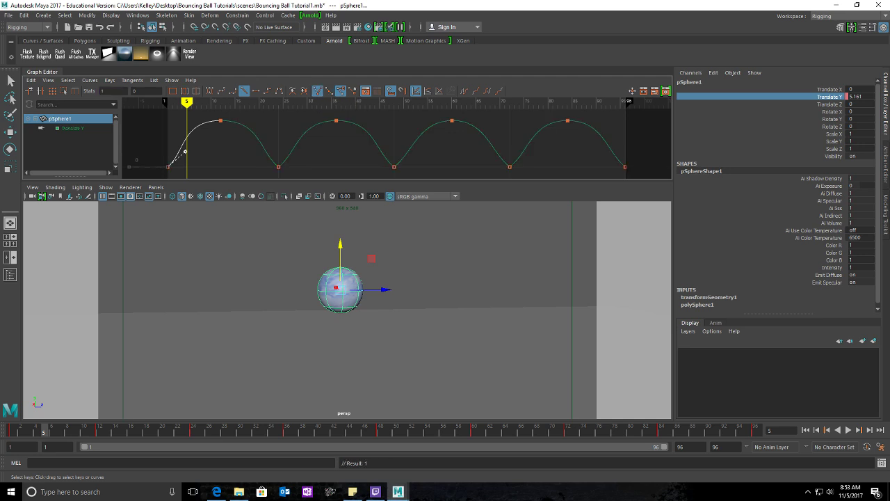
{"action": "left_click_drag", "start_coordinate": [185, 151], "coordinate": [175, 149]}
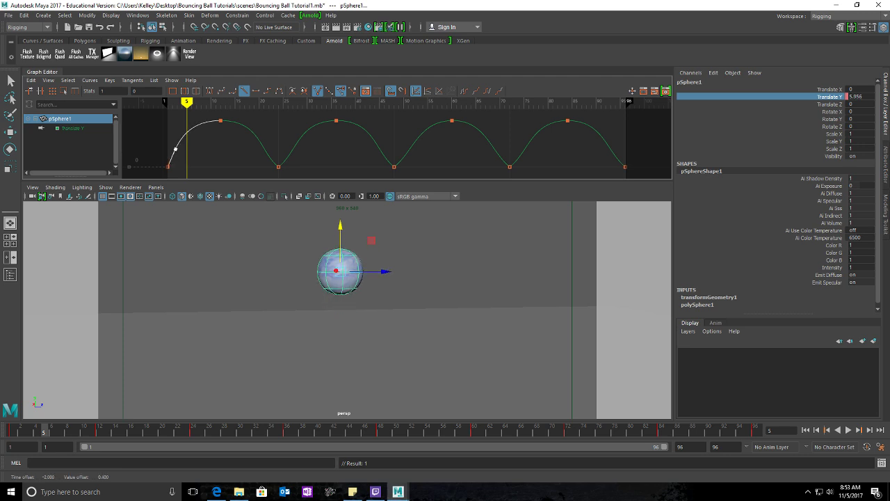
Step: Steepen the incoming and outgoing tangents of the frame 24 and frame 48 contact keys, pulling the handles inward and slightly up
{"action": "left_click", "coordinate": [278, 167]}
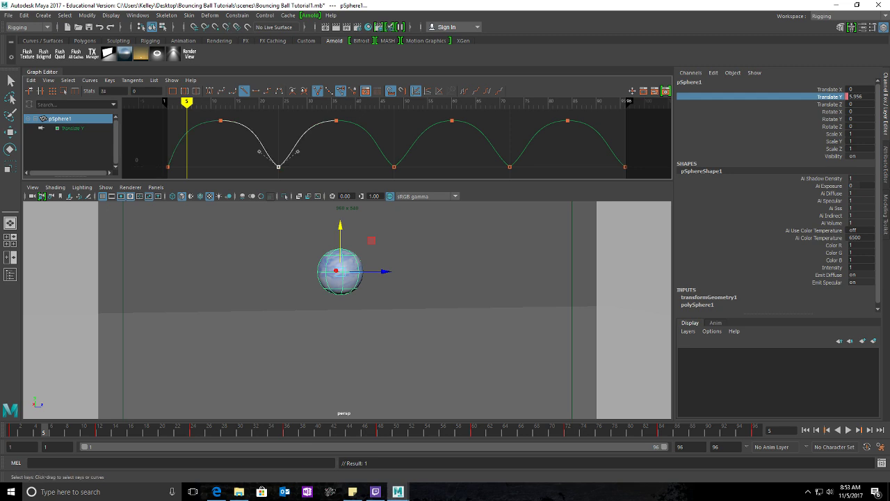
{"action": "left_click_drag", "start_coordinate": [259, 151], "coordinate": [268, 148]}
{"action": "left_click_drag", "start_coordinate": [297, 152], "coordinate": [290, 148]}
{"action": "left_click", "coordinate": [393, 166]}
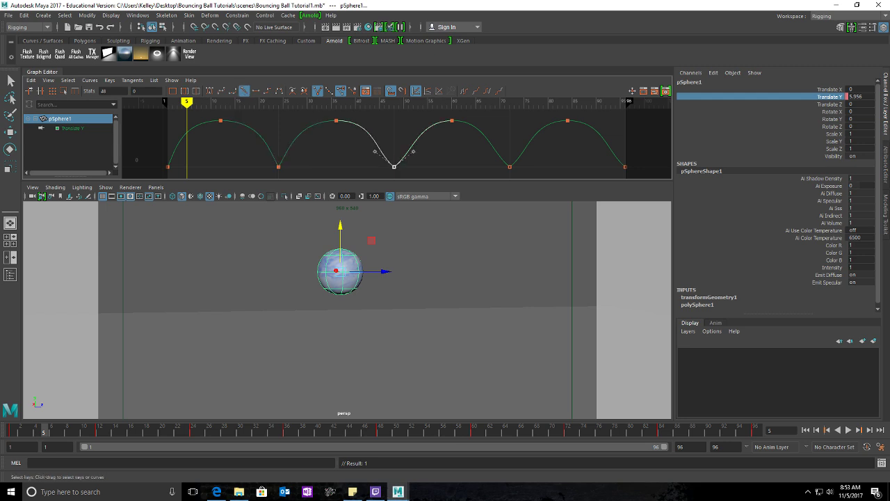
{"action": "left_click_drag", "start_coordinate": [375, 151], "coordinate": [404, 147]}
{"action": "left_click", "coordinate": [413, 151]}
Step: Steepen both tangents of the frame 72 contact key and the incoming tangent of the frame 96 key
{"action": "left_click", "coordinate": [510, 167]}
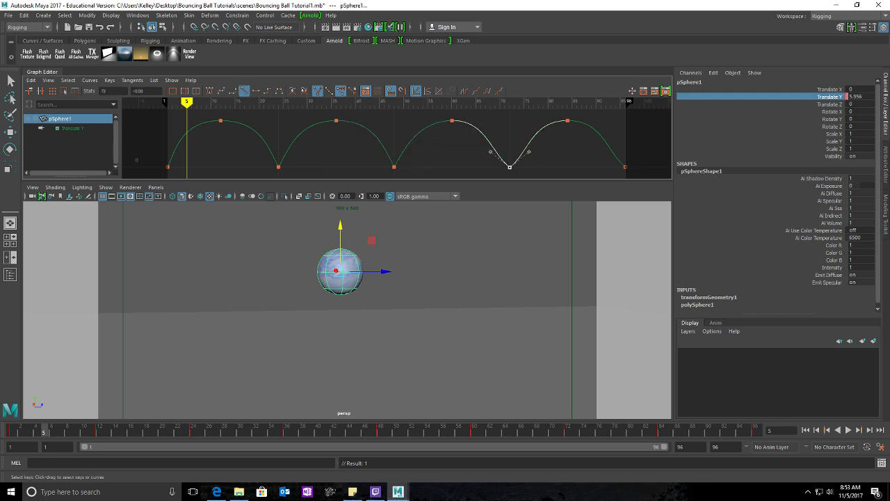
{"action": "left_click_drag", "start_coordinate": [490, 151], "coordinate": [522, 148]}
{"action": "left_click", "coordinate": [626, 167]}
{"action": "left_click", "coordinate": [244, 92]}
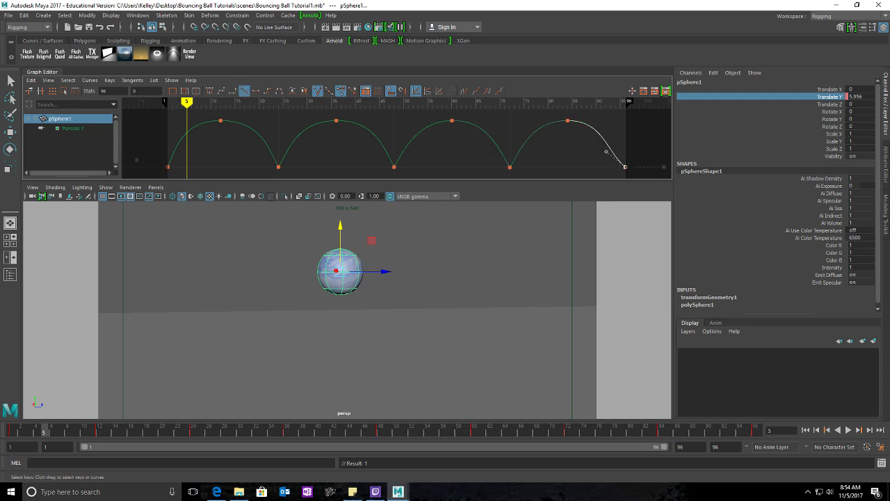
{"action": "left_click_drag", "start_coordinate": [606, 151], "coordinate": [615, 150]}
Step: Round the first two bounce tops by shortening the frame 12 and frame 36 peak tangents to about 7 frames per side
{"action": "left_click", "coordinate": [221, 121]}
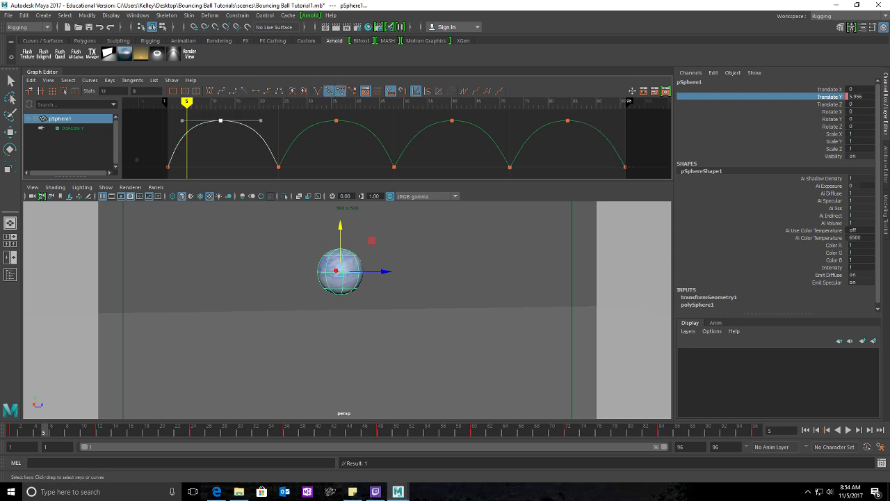
{"action": "left_click", "coordinate": [260, 121]}
{"action": "middle_click_drag", "start_coordinate": [261, 120], "coordinate": [254, 120]}
{"action": "left_click_drag", "start_coordinate": [322, 116], "coordinate": [344, 133]}
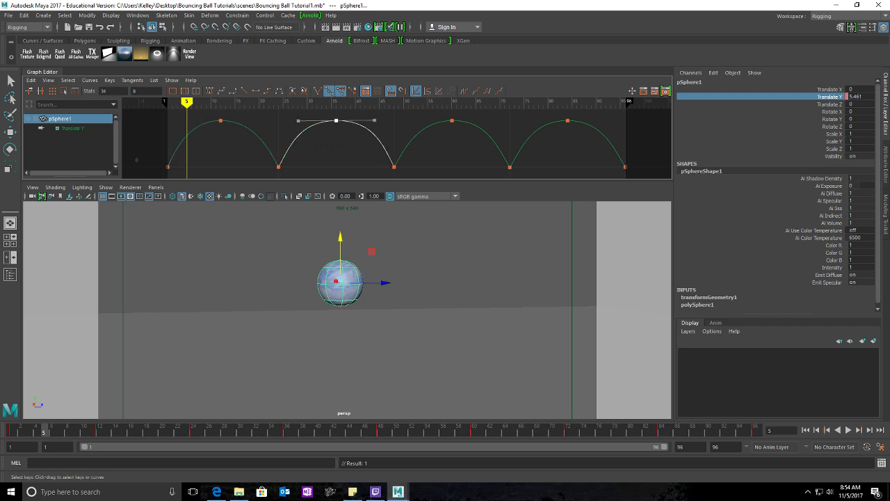
{"action": "left_click", "coordinate": [374, 120]}
{"action": "middle_click_drag", "start_coordinate": [374, 120], "coordinate": [369, 120]}
Step: Adjust the tangents of the frame 60 and frame 84 peak keys to about 7 frames per side to match the earlier bounces
{"action": "left_click_drag", "start_coordinate": [436, 119], "coordinate": [462, 131]}
{"action": "left_click", "coordinate": [487, 121]}
{"action": "middle_click_drag", "start_coordinate": [488, 120], "coordinate": [484, 121]}
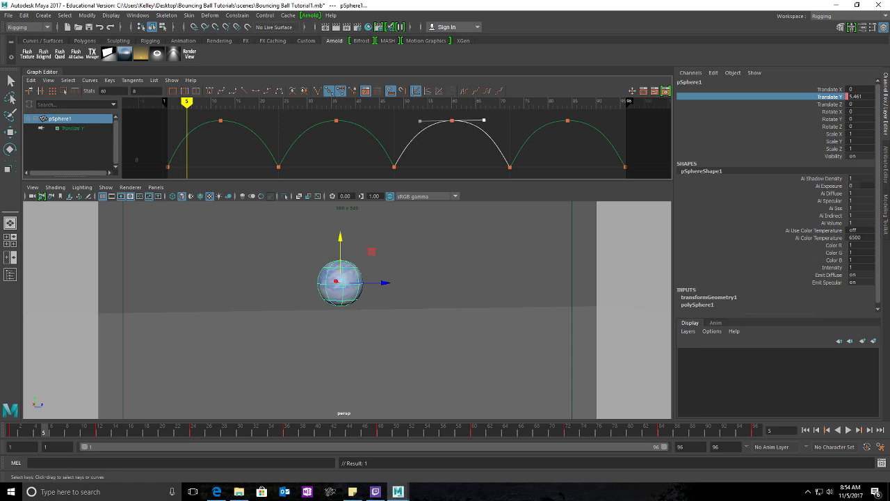
{"action": "left_click_drag", "start_coordinate": [555, 115], "coordinate": [581, 130]}
{"action": "left_click", "coordinate": [603, 120]}
{"action": "middle_click_drag", "start_coordinate": [603, 121], "coordinate": [600, 120]}
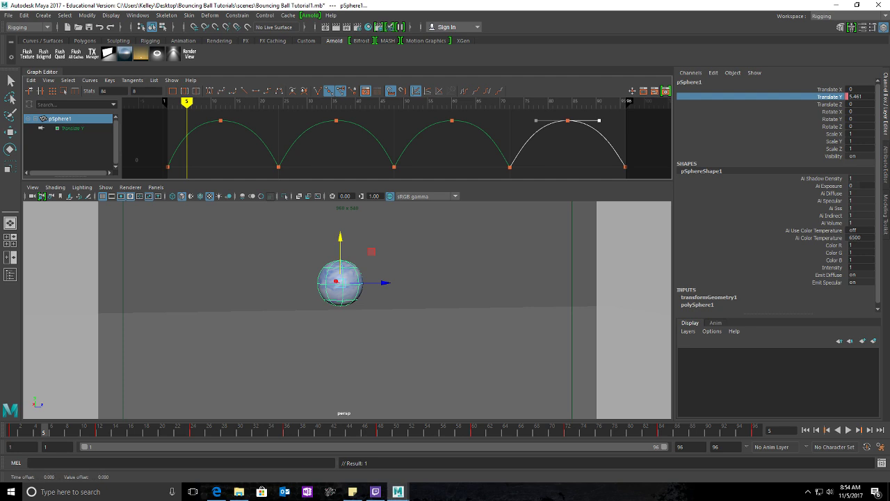
{"action": "middle_click_drag", "start_coordinate": [599, 120], "coordinate": [603, 121]}
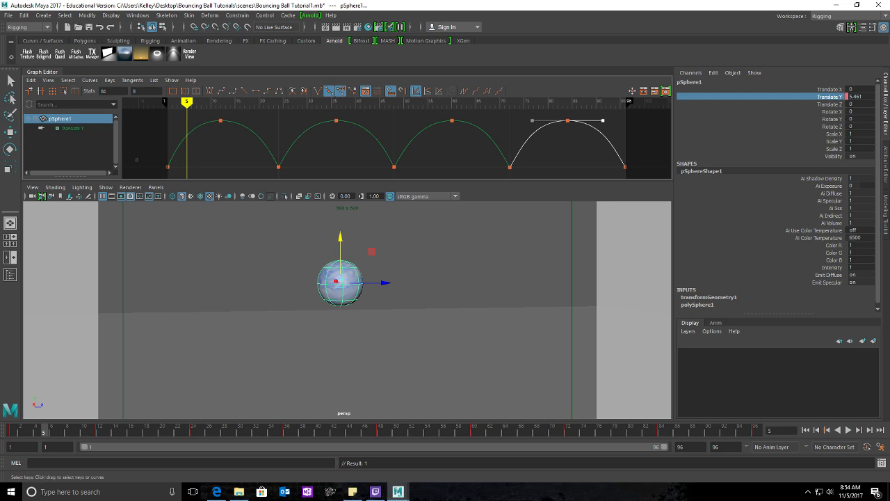
Step: Play the bounce animation from frame 1 to check the timing, and stop the playback
{"action": "left_click", "coordinate": [806, 430]}
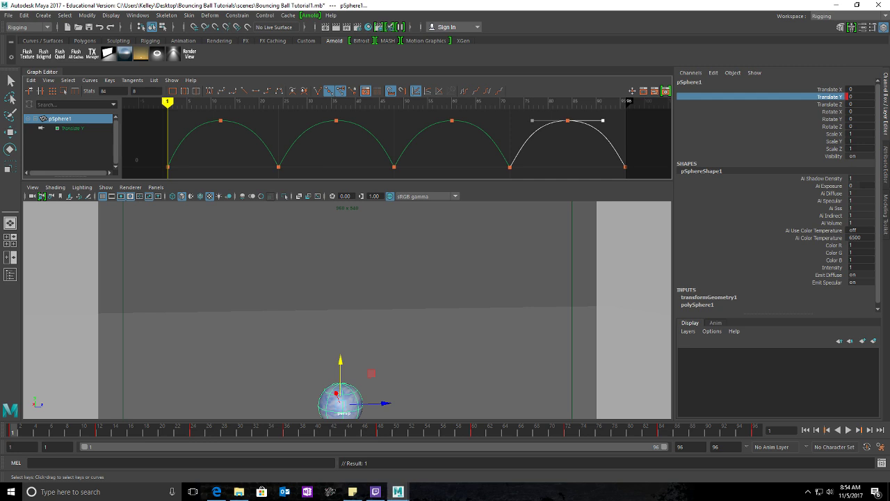
{"action": "left_click", "coordinate": [849, 430]}
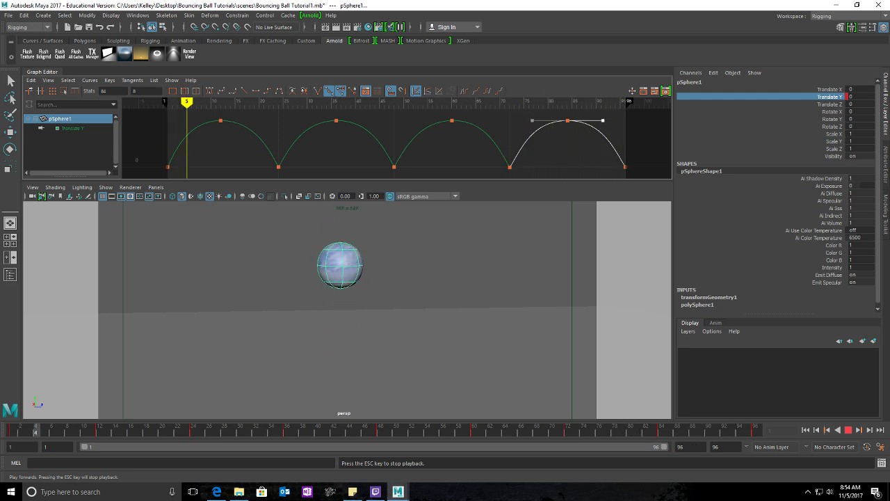
{"action": "key", "text": "Escape"}
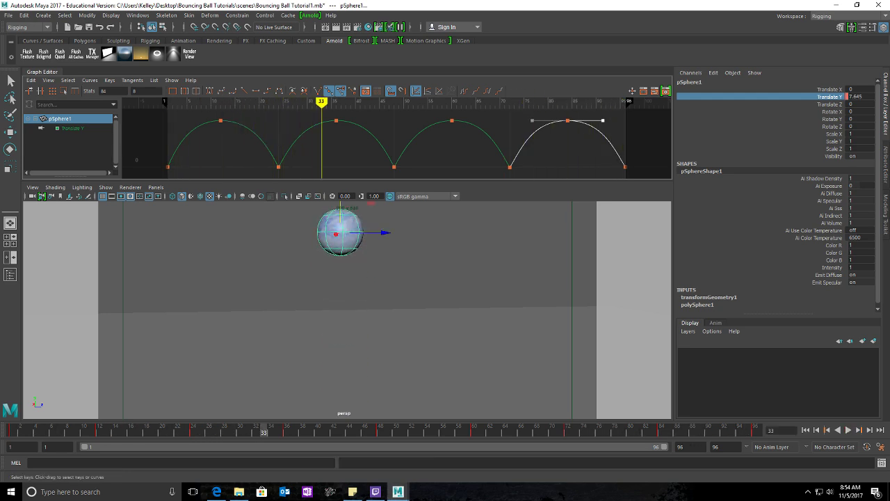
Step: Shorten the flat tangents of the peak keys at frames 84, 60, 36 and 12 to about 5 to 6 frames per side
{"action": "middle_click_drag", "start_coordinate": [603, 120], "coordinate": [595, 120]}
{"action": "left_click_drag", "start_coordinate": [441, 114], "coordinate": [474, 120]}
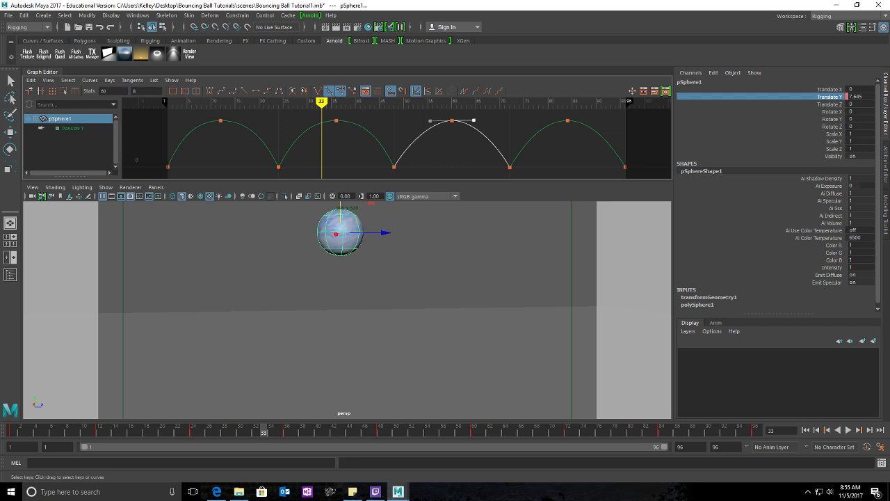
{"action": "left_click", "coordinate": [336, 120]}
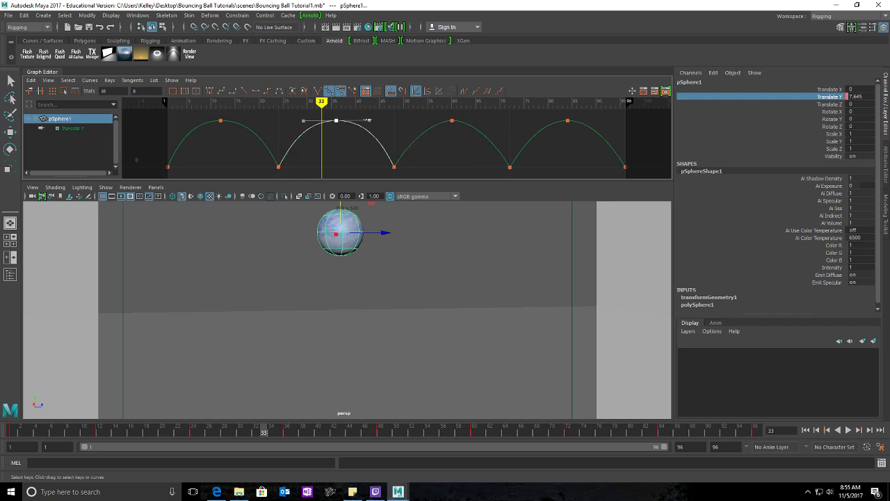
{"action": "left_click_drag", "start_coordinate": [369, 120], "coordinate": [363, 120]}
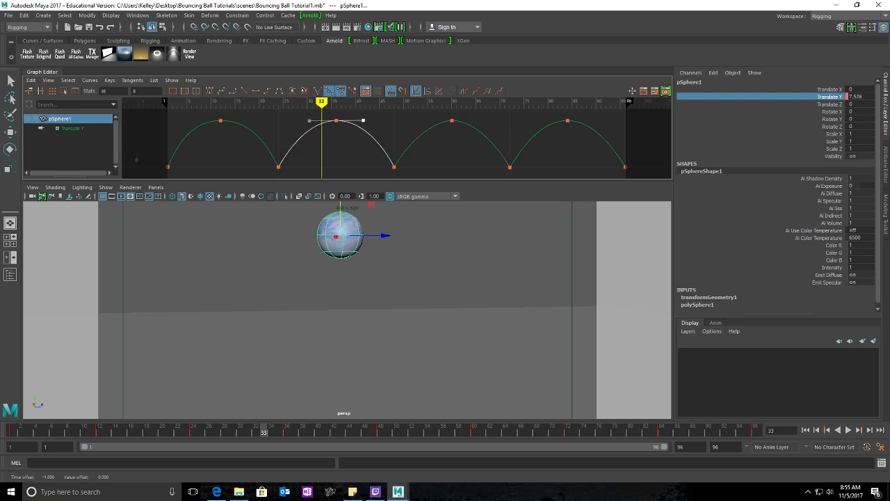
{"action": "left_click", "coordinate": [220, 121]}
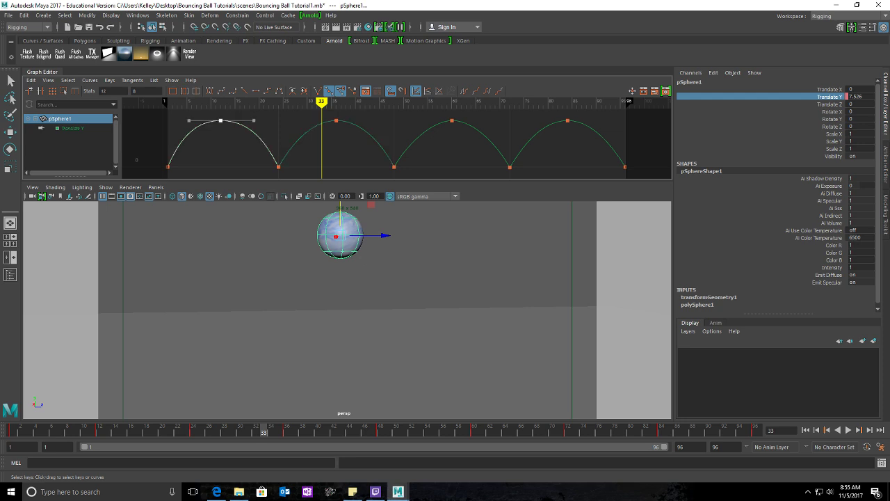
{"action": "left_click", "coordinate": [254, 120]}
{"action": "middle_click_drag", "start_coordinate": [253, 120], "coordinate": [247, 120]}
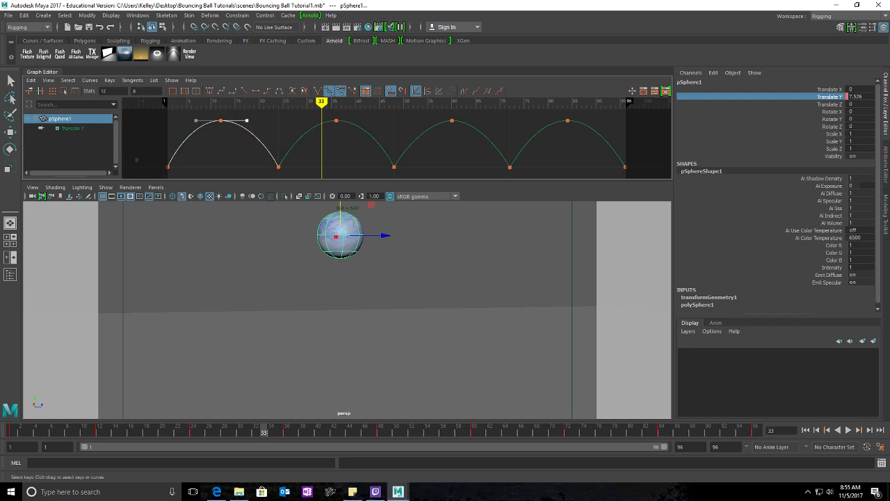
Step: Replay the bounce from frame 1 to review the tightened peaks, and stop the playback
{"action": "left_click", "coordinate": [806, 430]}
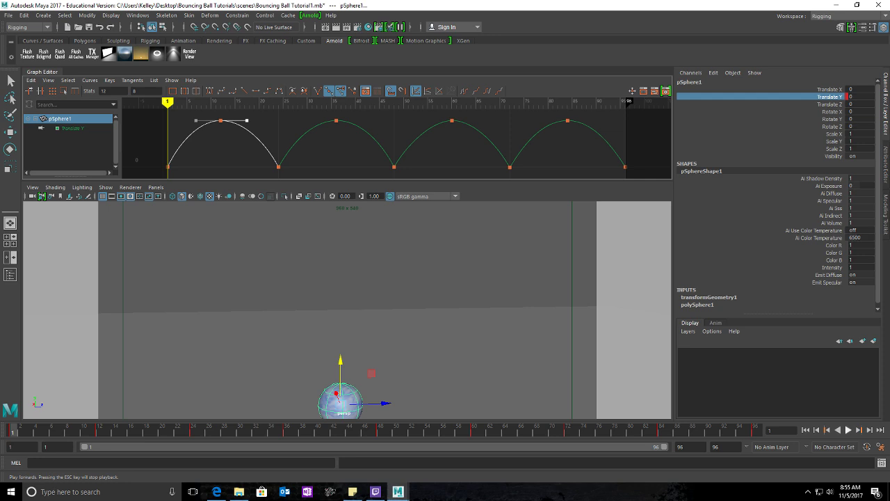
{"action": "left_click", "coordinate": [849, 430]}
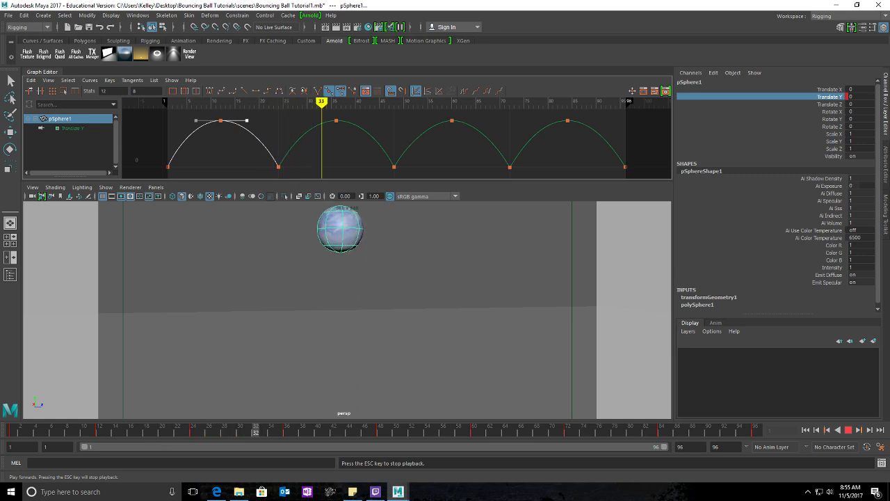
{"action": "key", "text": "Escape"}
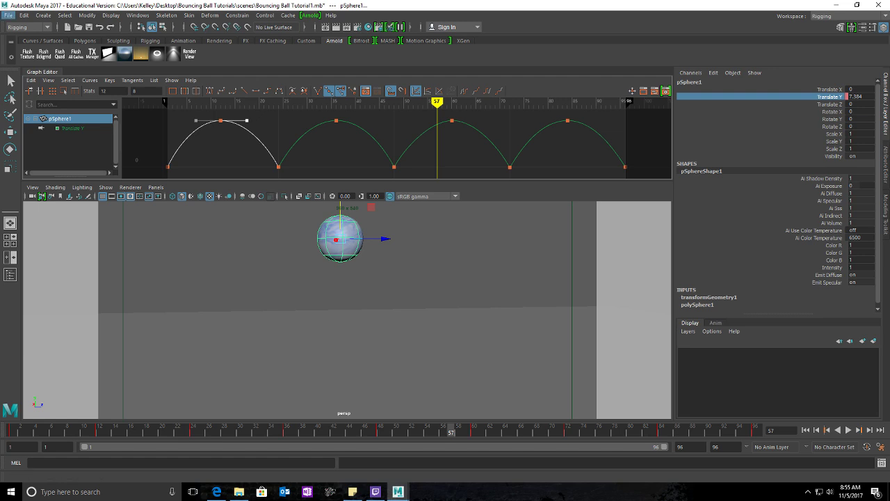
Step: Save the scene under the new name "Bouncing Ball test1.mb" in the project's scenes folder
{"action": "left_click", "coordinate": [8, 16]}
{"action": "left_click", "coordinate": [38, 62]}
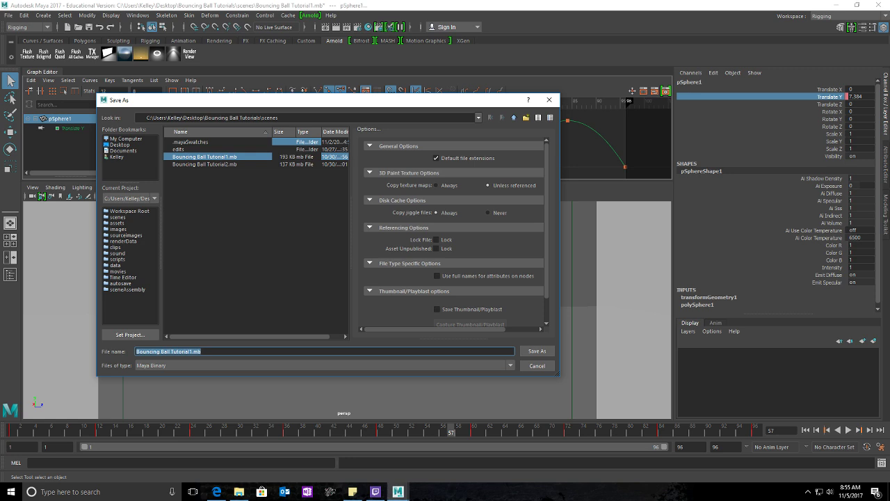
{"action": "left_click_drag", "start_coordinate": [192, 351], "coordinate": [171, 351]}
{"action": "type", "text": "test"}
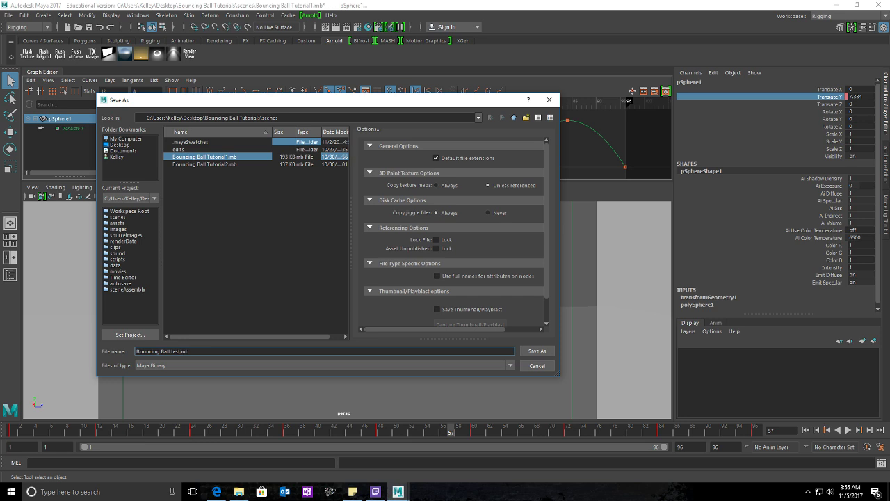
{"action": "type", "text": "1"}
{"action": "key", "text": "Return"}
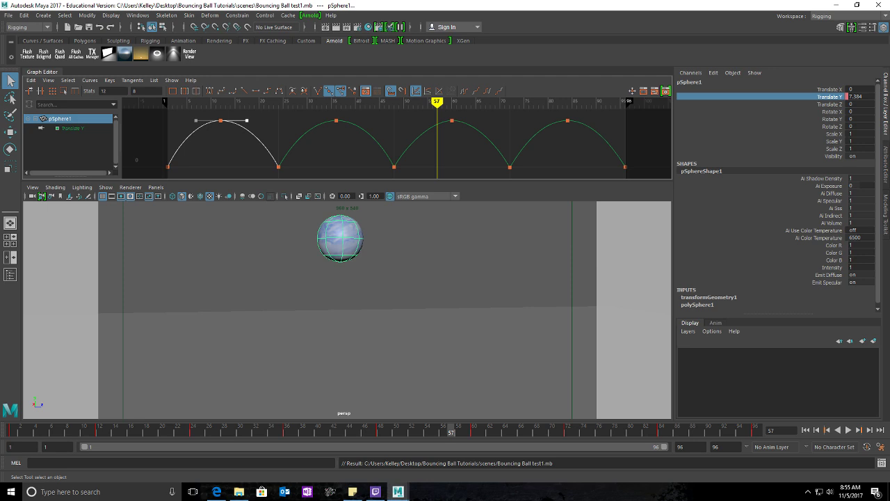
Step: Play the animation through once more, stop it, and return to frame 1
{"action": "left_click", "coordinate": [806, 430]}
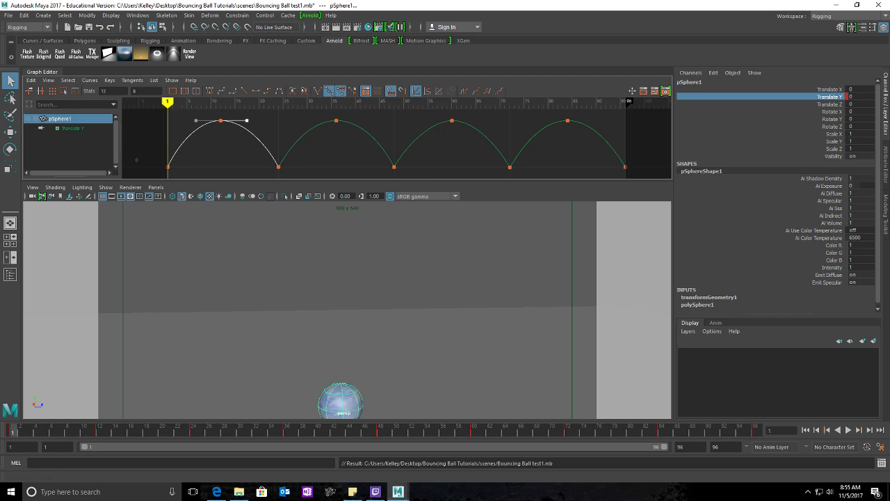
{"action": "left_click", "coordinate": [848, 430]}
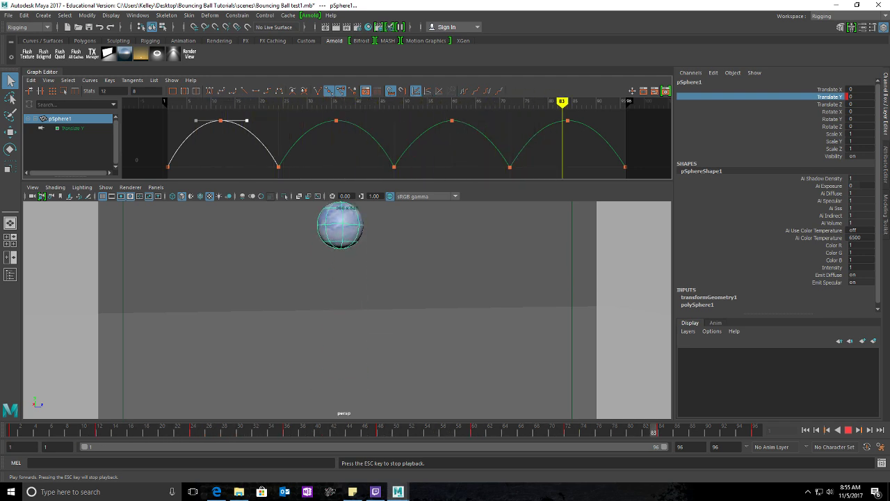
{"action": "left_click", "coordinate": [848, 429]}
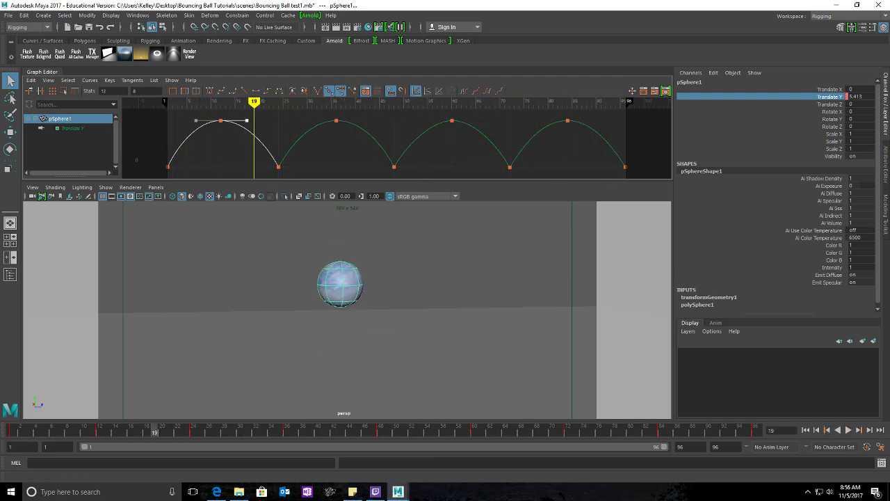
{"action": "left_click", "coordinate": [806, 430]}
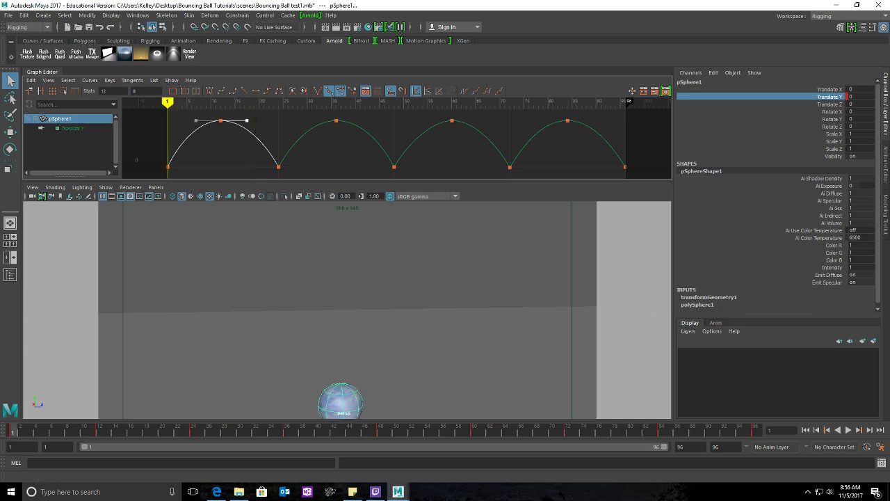
Step: Close the Graph Editor and show the ball framed in a full-size front view with wireframe display
{"action": "left_click_drag", "start_coordinate": [41, 71], "coordinate": [125, 119]}
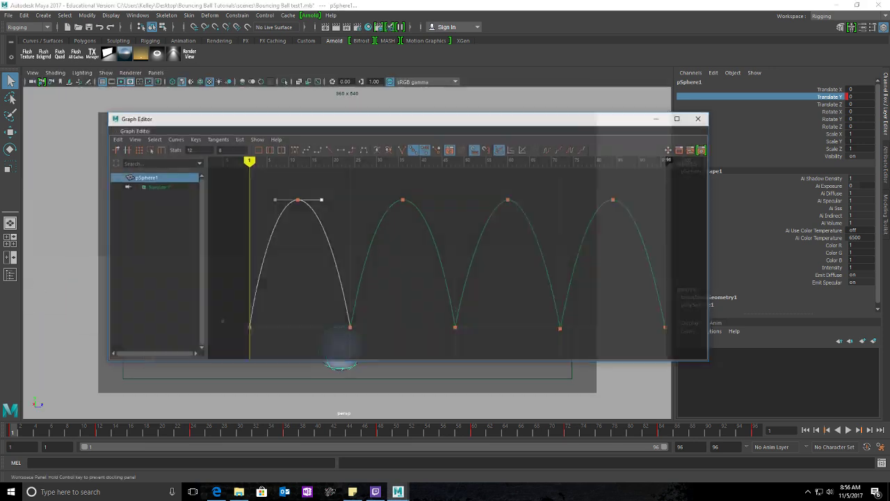
{"action": "left_click", "coordinate": [701, 119]}
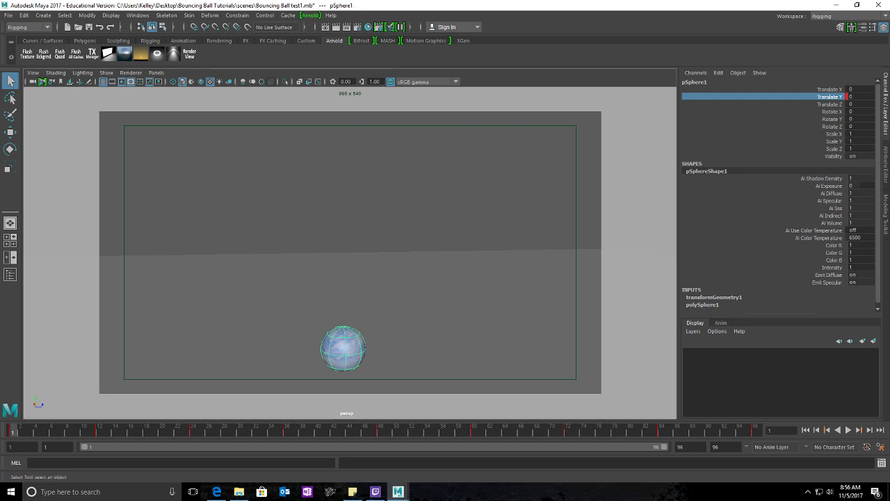
{"action": "key", "text": "space"}
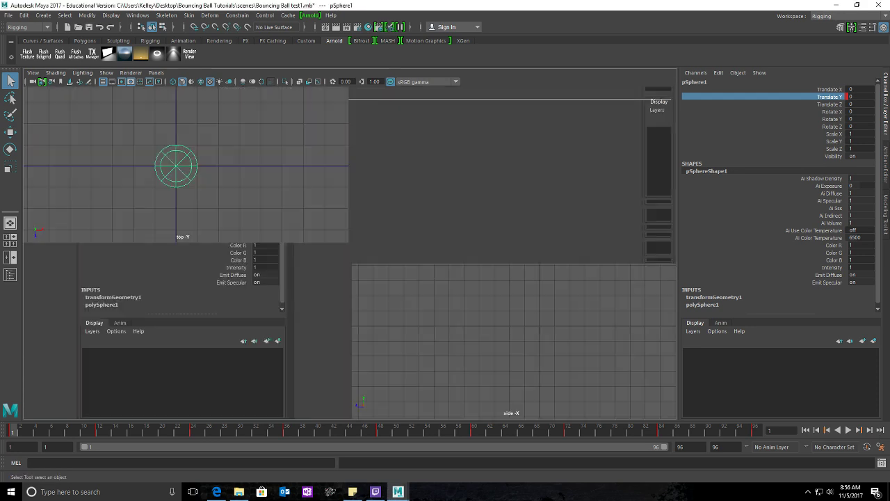
{"action": "key", "text": "space"}
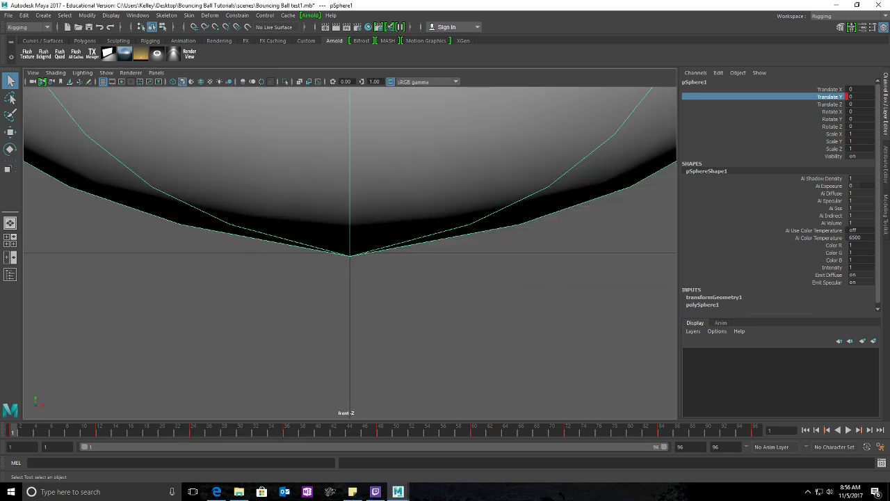
{"action": "key", "text": "f"}
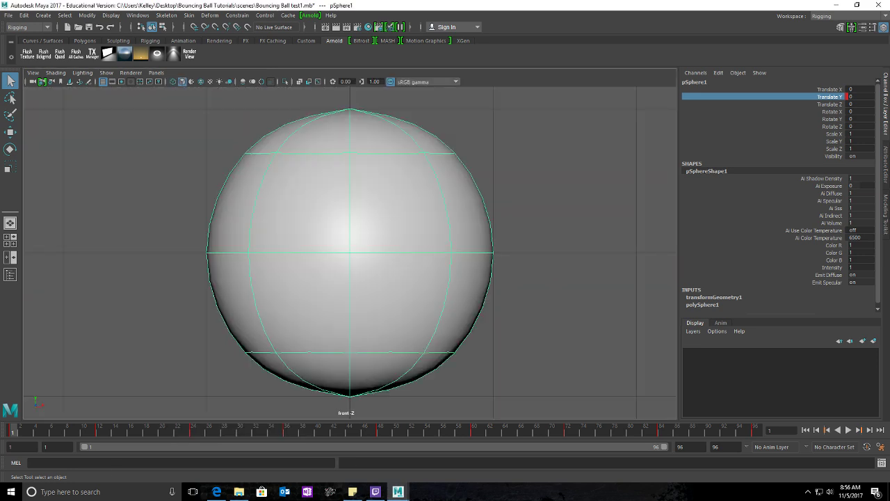
{"action": "scroll", "coordinate": [350, 252], "scroll_direction": "down", "scroll_amount": 4}
{"action": "key", "text": "4"}
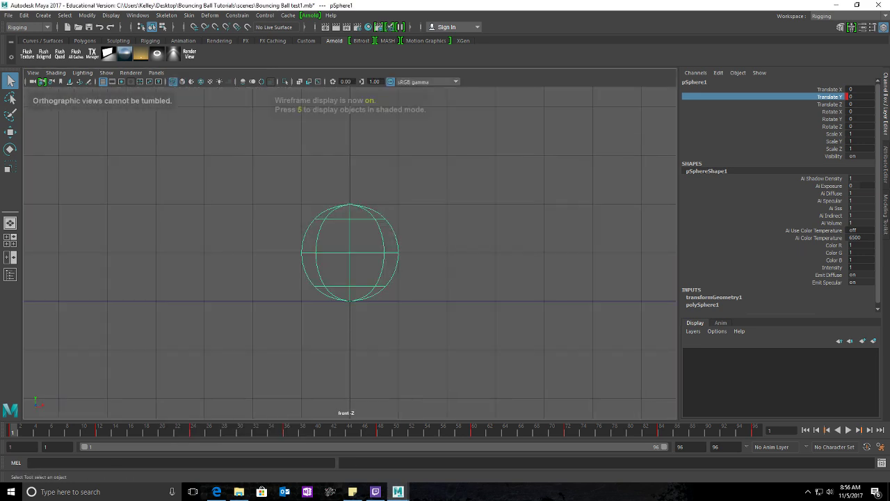
{"action": "right_click_drag", "start_coordinate": [350, 253], "coordinate": [327, 253], "text": "alt"}
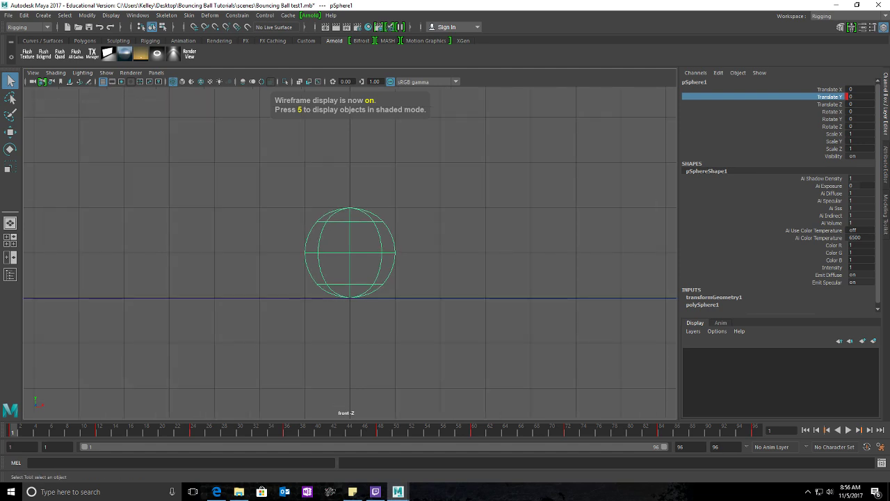
{"action": "middle_click_drag", "start_coordinate": [350, 252], "coordinate": [359, 285], "text": "alt"}
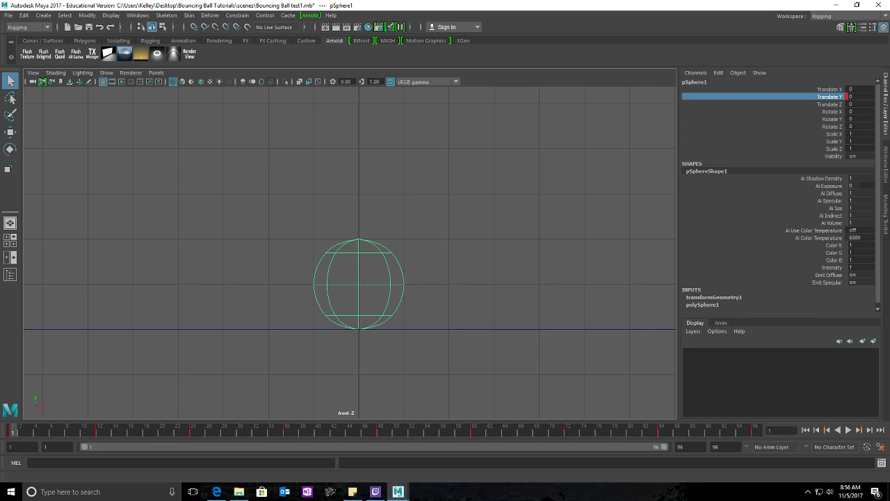
Step: Switch to the Modeling menu set and add a nonlinear Squash deformer to the ball
{"action": "left_click", "coordinate": [210, 15]}
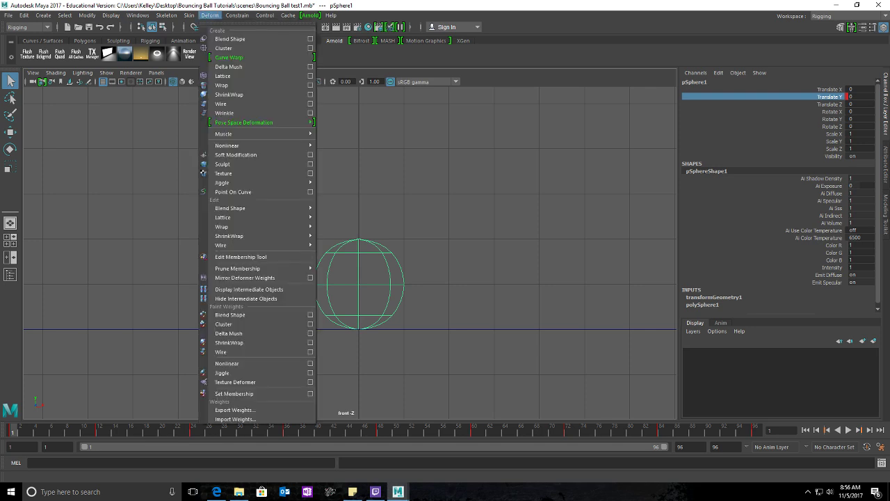
{"action": "left_click", "coordinate": [27, 27]}
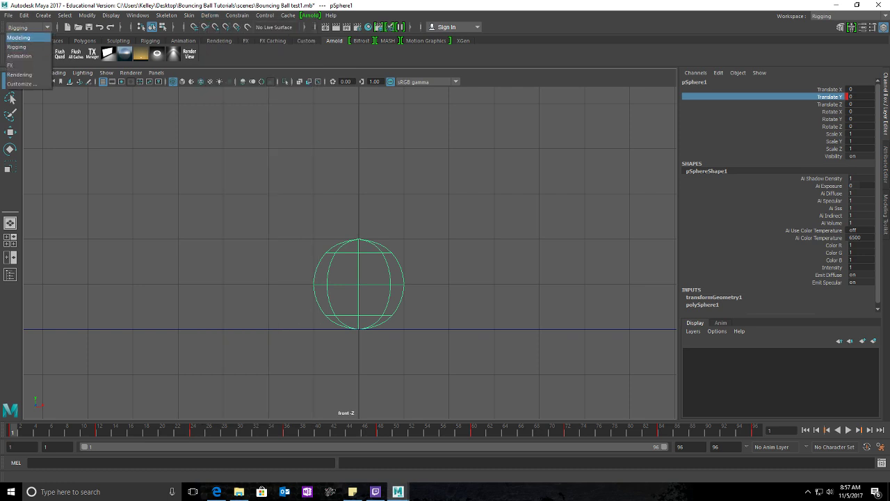
{"action": "left_click", "coordinate": [21, 35]}
{"action": "left_click", "coordinate": [337, 15]}
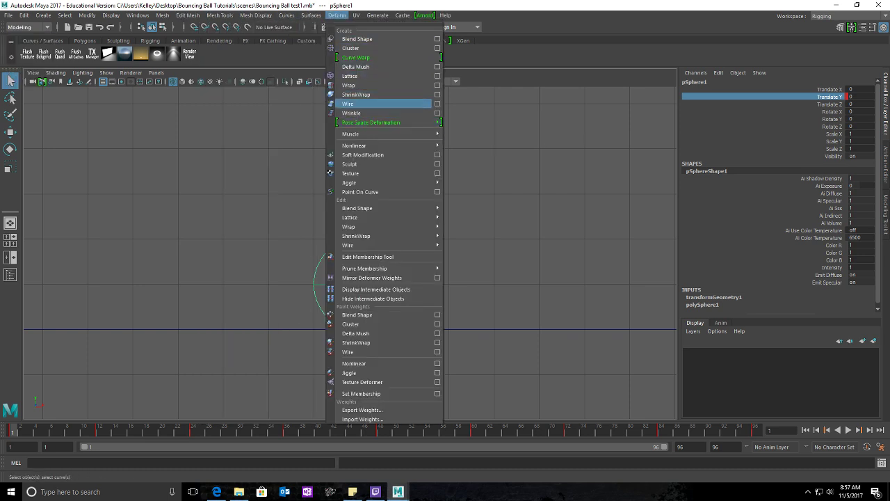
{"action": "mouse_move", "coordinate": [361, 145]}
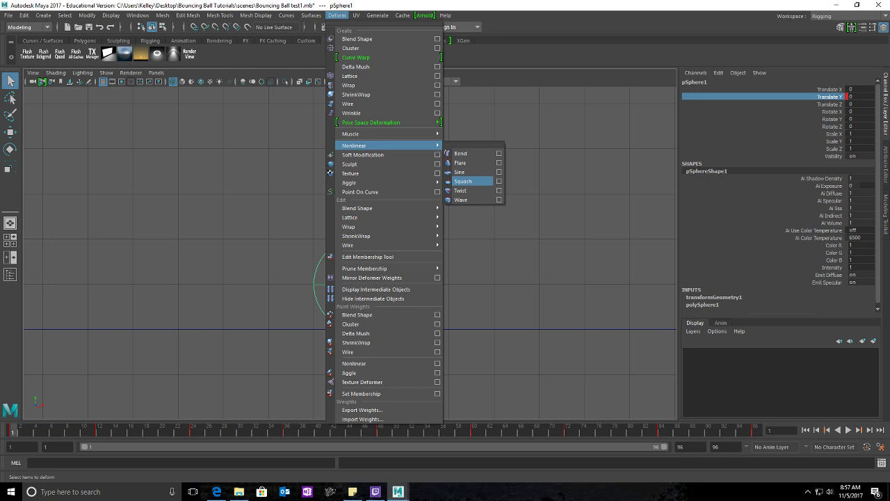
{"action": "left_click", "coordinate": [463, 181]}
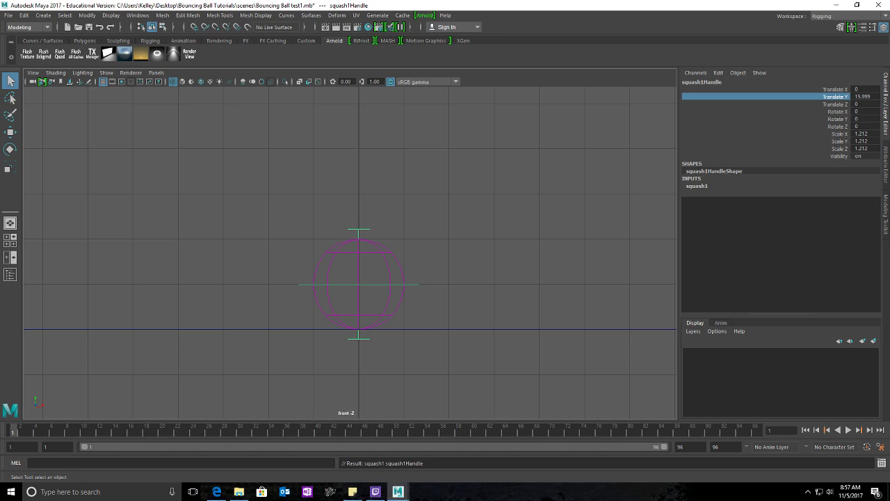
Step: Show the squash deformer's manipulator handles, check them in the perspective view, and return to the full-size front view
{"action": "key", "text": "space"}
{"action": "key", "text": "space"}
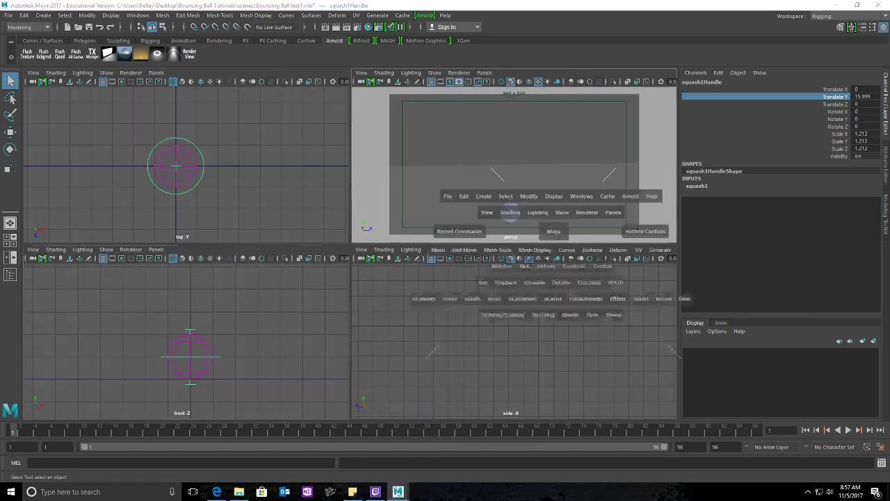
{"action": "key", "text": "t"}
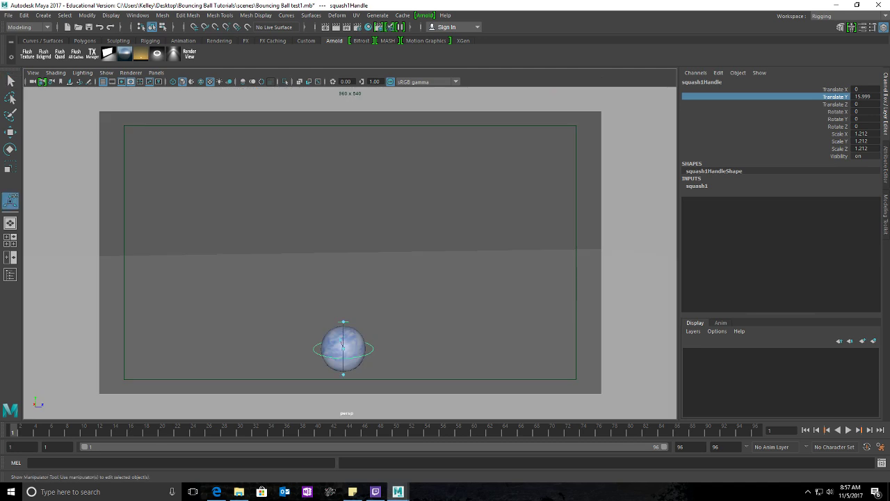
{"action": "key", "text": "space"}
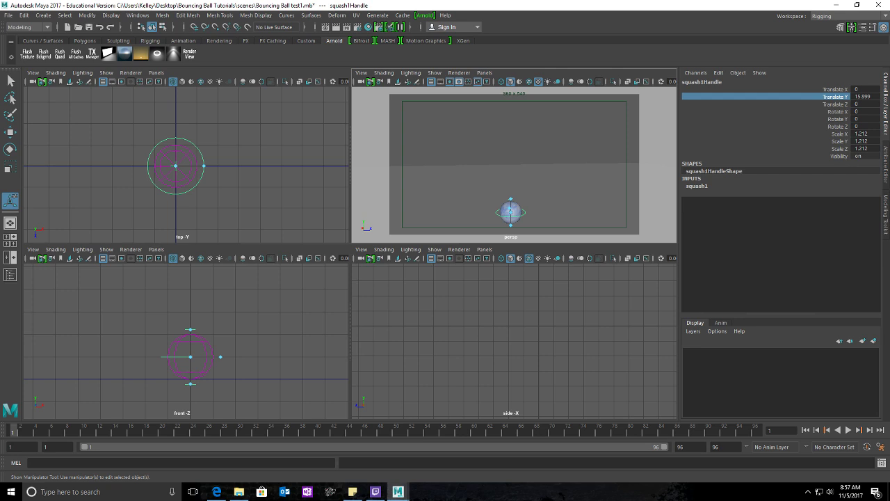
{"action": "key", "text": "space"}
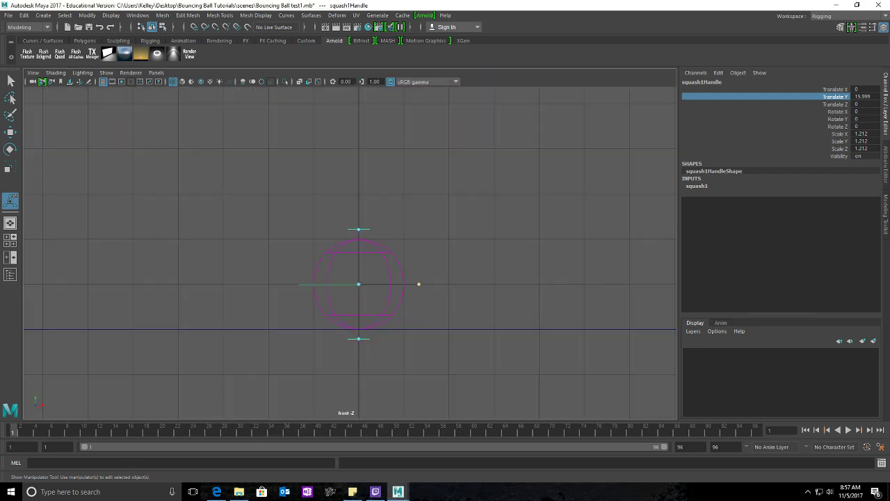
Step: Try squashing and stretching the ball with the deformer's factor handle from its centre, and undo the change
{"action": "mouse_move", "coordinate": [419, 284]}
{"action": "left_mouse_down"}
{"action": "mouse_move", "coordinate": [434, 284]}
{"action": "mouse_move", "coordinate": [394, 284]}
{"action": "mouse_move", "coordinate": [427, 284]}
{"action": "left_mouse_up"}
{"action": "left_click_drag", "start_coordinate": [446, 284], "coordinate": [403, 284]}
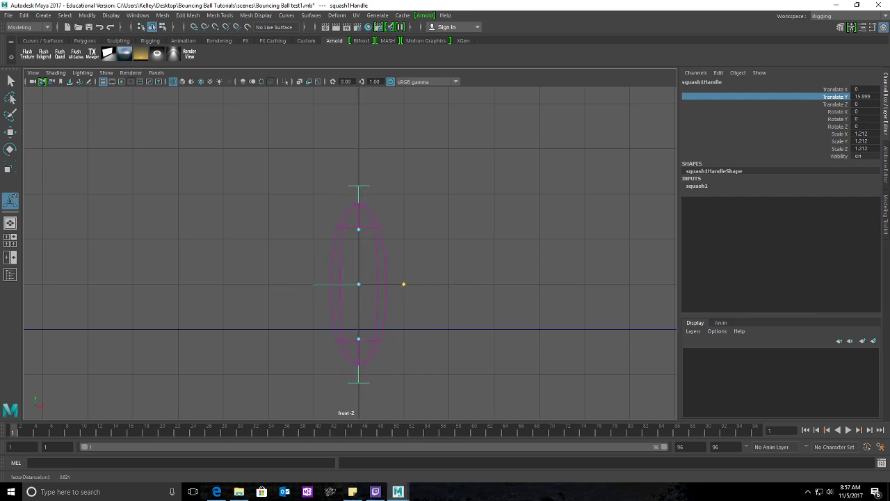
{"action": "key", "text": "ctrl+z"}
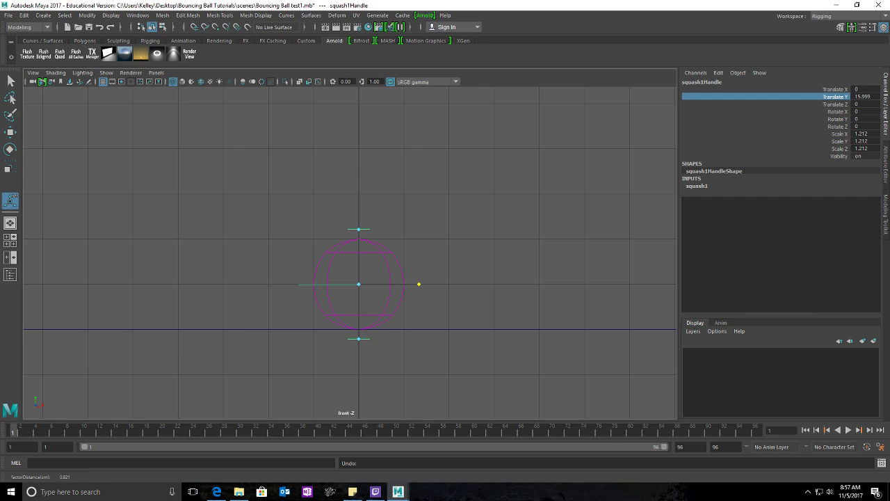
Step: Move the squash deformer handle down to the ball's base at Translate Y 15.004 and scale it to 2.141 in Y to enclose the ball
{"action": "key", "text": "w"}
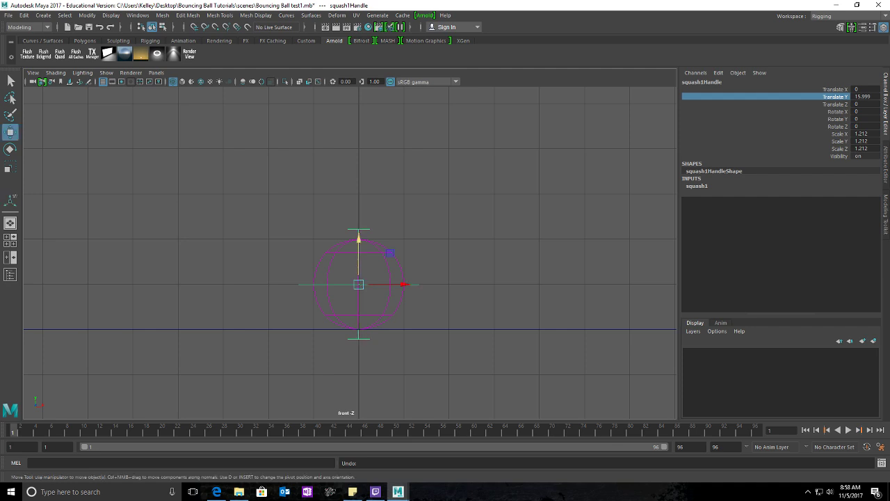
{"action": "mouse_move", "coordinate": [358, 238]}
{"action": "left_mouse_down"}
{"action": "mouse_move", "coordinate": [358, 283]}
{"action": "mouse_move", "coordinate": [359, 244]}
{"action": "left_mouse_up"}
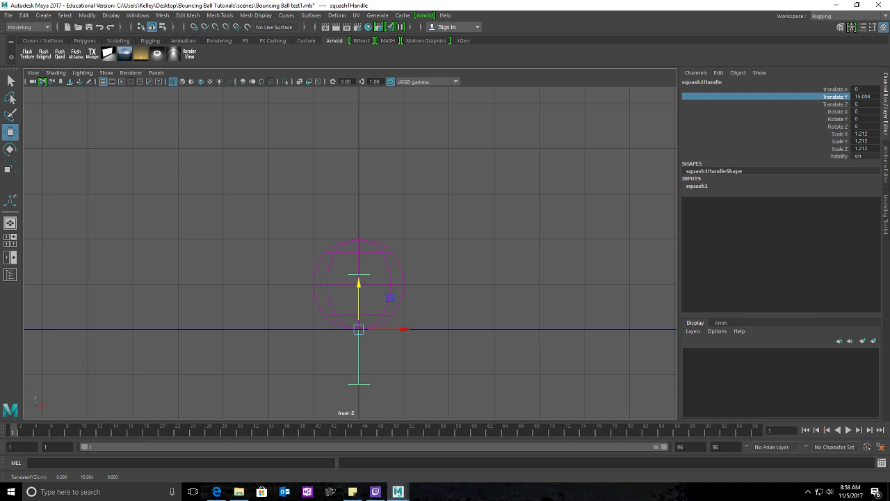
{"action": "key", "text": "r"}
{"action": "left_click_drag", "start_coordinate": [358, 287], "coordinate": [358, 256]}
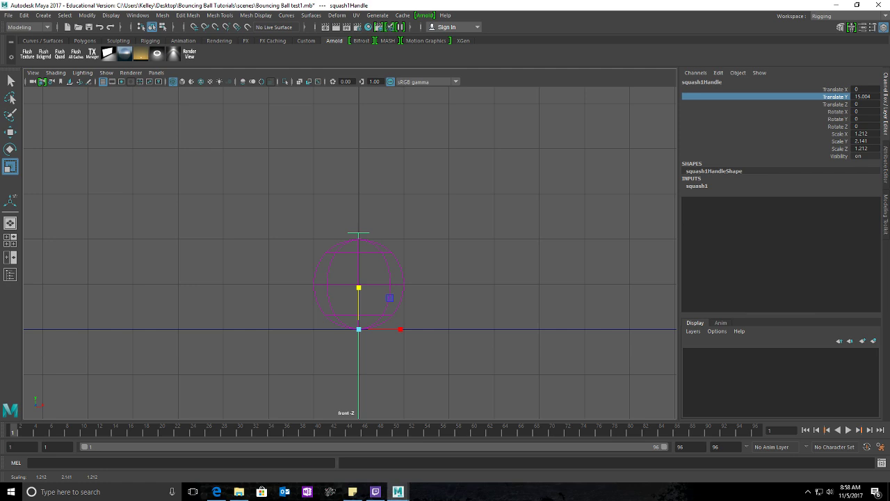
Step: Test flattening the ball against the ground line with the deformer's factor handle, and reset the squash Factor to 0
{"action": "key", "text": "t"}
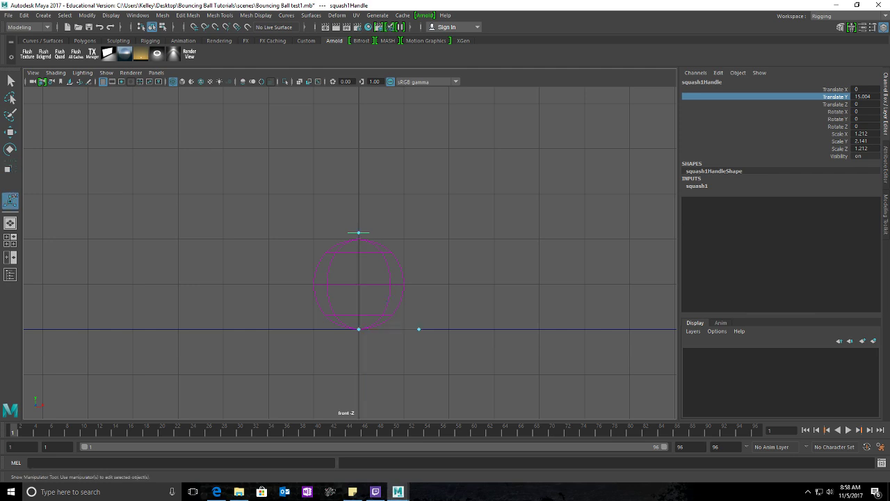
{"action": "mouse_move", "coordinate": [418, 329]}
{"action": "left_mouse_down"}
{"action": "mouse_move", "coordinate": [392, 329]}
{"action": "mouse_move", "coordinate": [433, 329]}
{"action": "left_mouse_up"}
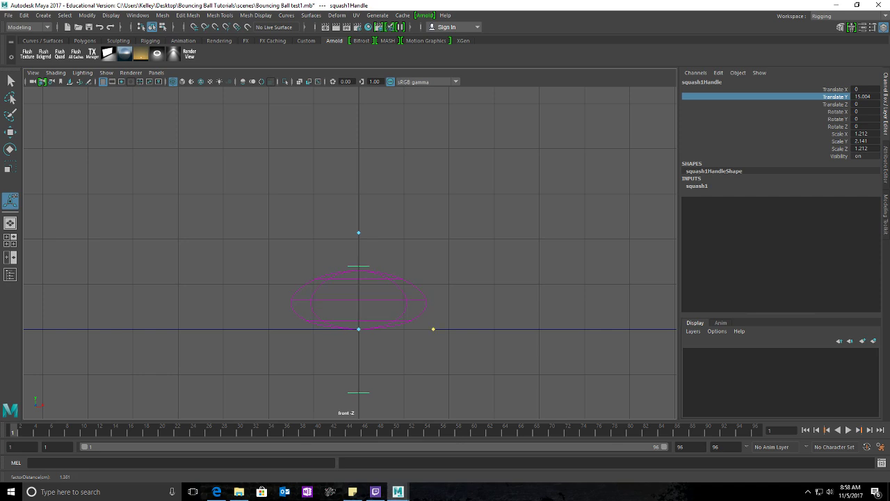
{"action": "mouse_move", "coordinate": [433, 329]}
{"action": "left_mouse_down"}
{"action": "mouse_move", "coordinate": [396, 329]}
{"action": "mouse_move", "coordinate": [439, 329]}
{"action": "left_mouse_up"}
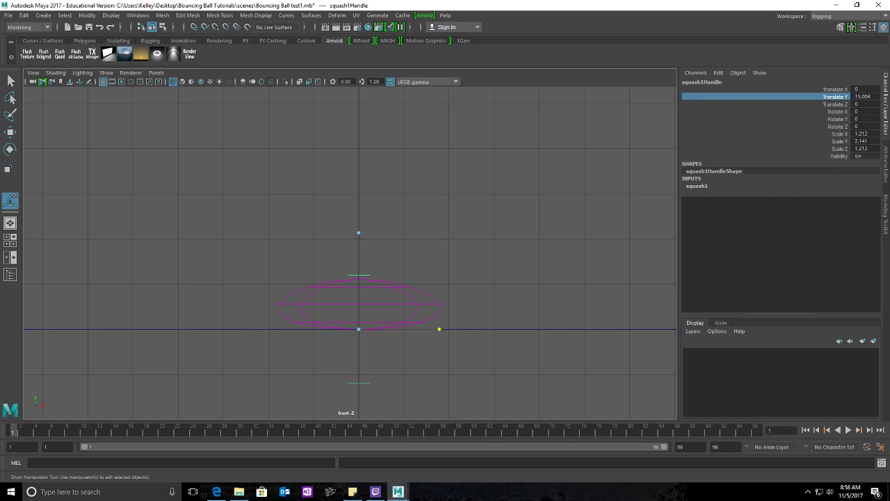
{"action": "left_click", "coordinate": [697, 186]}
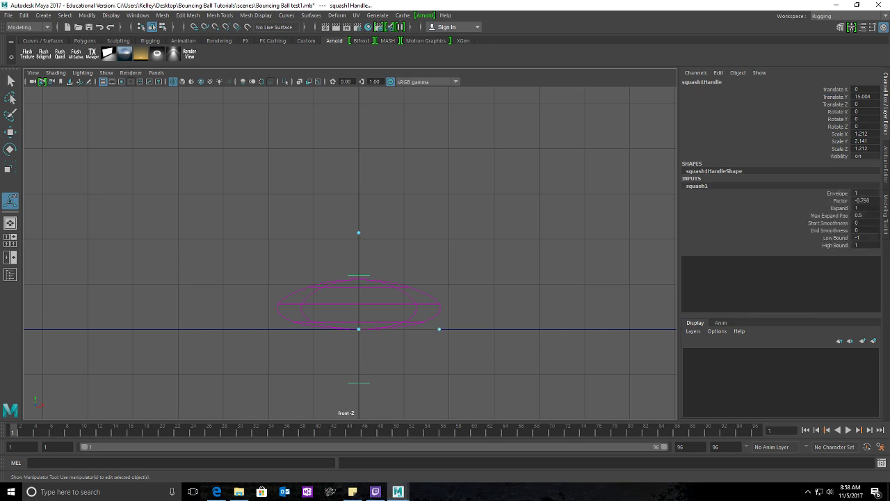
{"action": "left_click", "coordinate": [864, 201]}
{"action": "type", "text": "0"}
{"action": "key", "text": "Return"}
Step: Test stretching the ball upward with the deformer's factor handle, restore Factor to 0, and collapse the squash1 attributes
{"action": "mouse_move", "coordinate": [418, 329]}
{"action": "left_mouse_down"}
{"action": "mouse_move", "coordinate": [388, 329]}
{"action": "mouse_move", "coordinate": [436, 329]}
{"action": "mouse_move", "coordinate": [399, 329]}
{"action": "mouse_move", "coordinate": [409, 329]}
{"action": "left_mouse_up"}
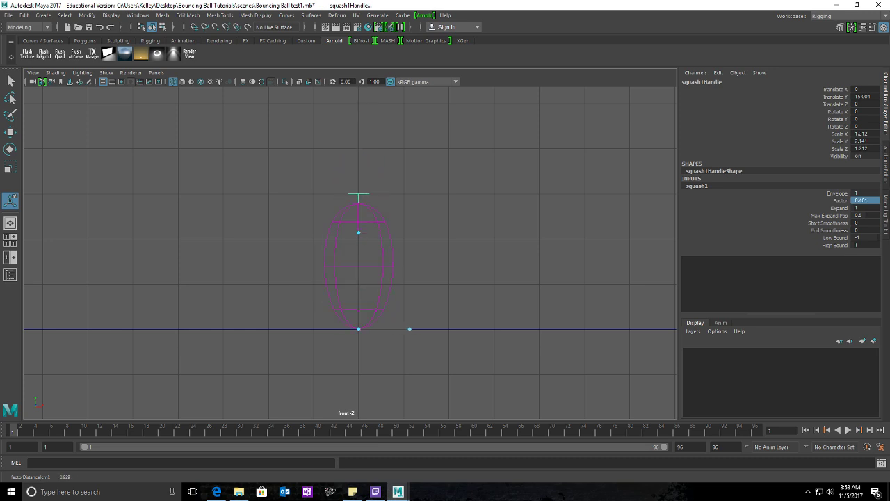
{"action": "left_click", "coordinate": [865, 201]}
{"action": "type", "text": "0"}
{"action": "key", "text": "Return"}
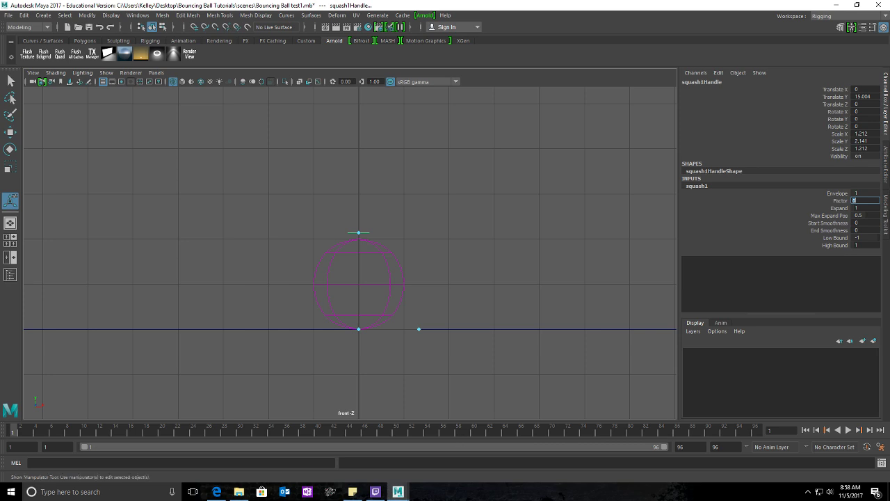
{"action": "left_click", "coordinate": [696, 186]}
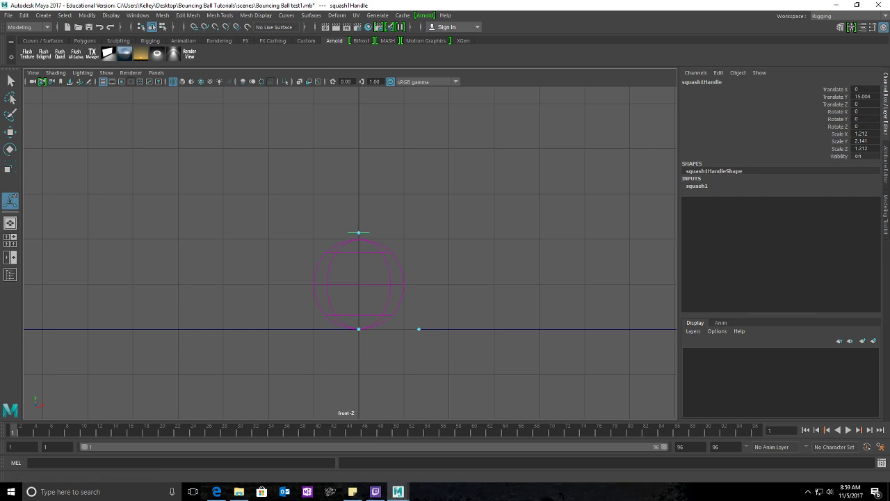
Step: Play the animation to check whether the squash handle follows the ball, stop it, and return to frame 1
{"action": "left_click", "coordinate": [848, 429]}
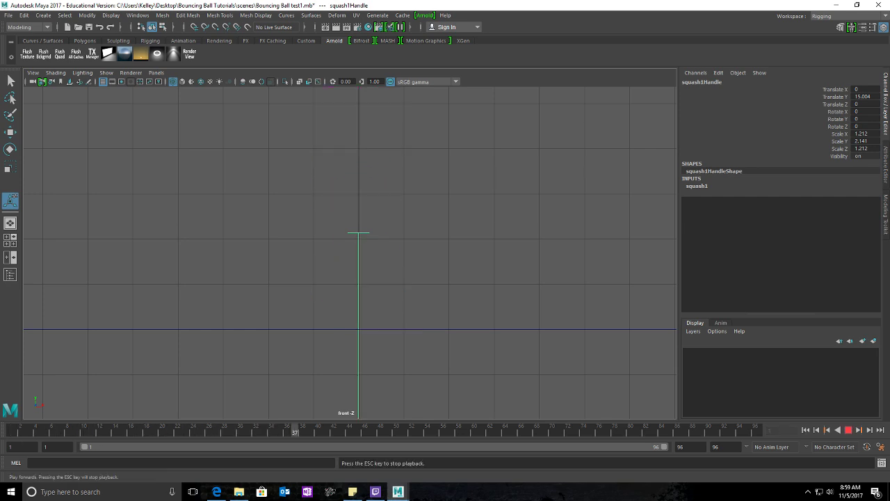
{"action": "key", "text": "Escape"}
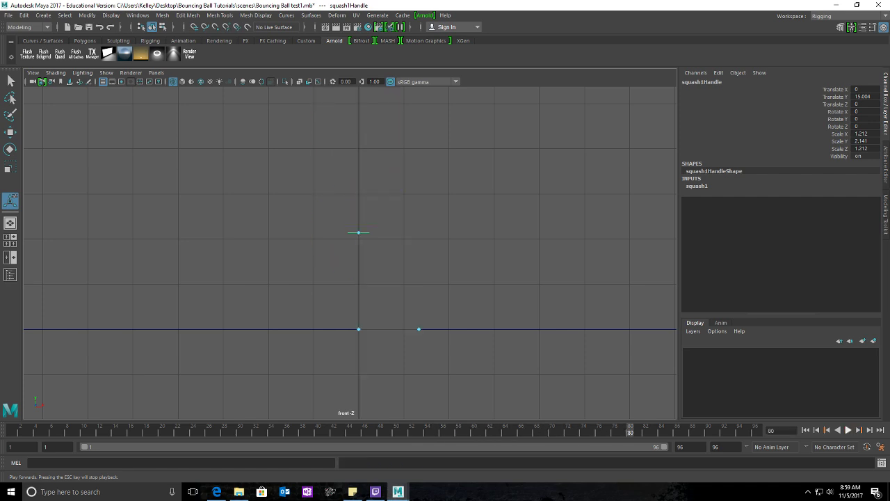
{"action": "left_click", "coordinate": [805, 430]}
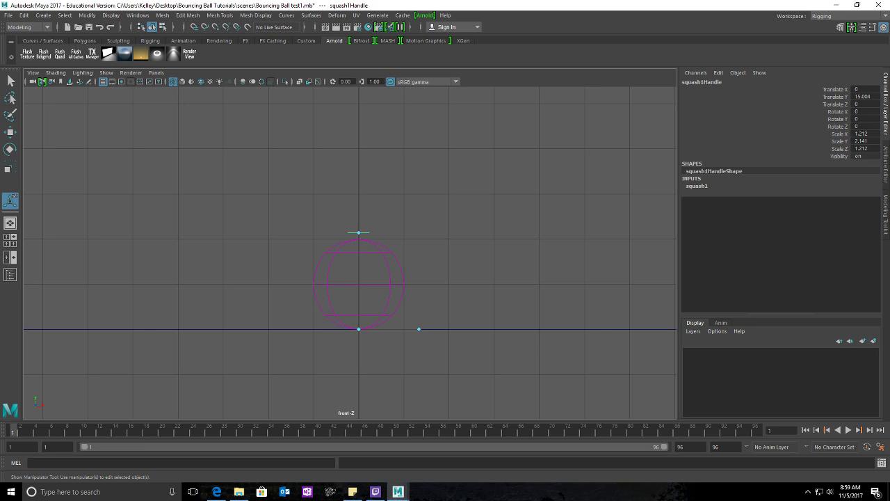
Step: Parent the squash deformer handle to the ball and select the ball
{"action": "left_click", "coordinate": [358, 283], "text": "shift"}
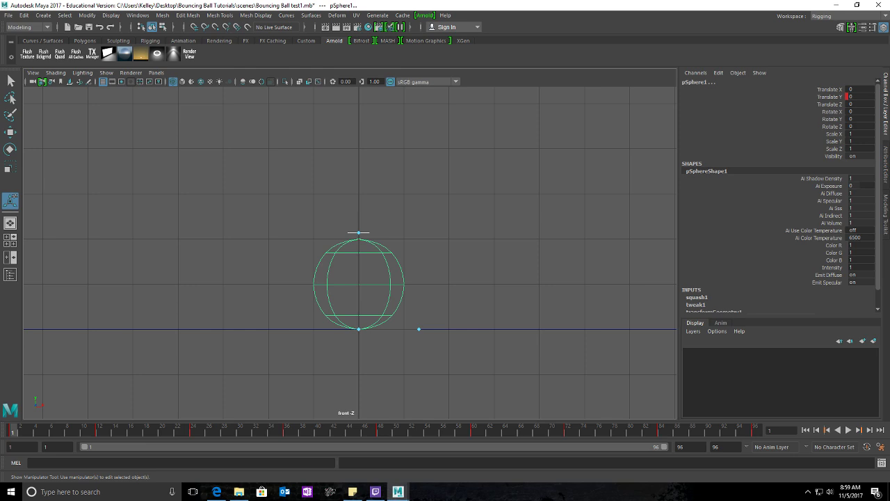
{"action": "key", "text": "p"}
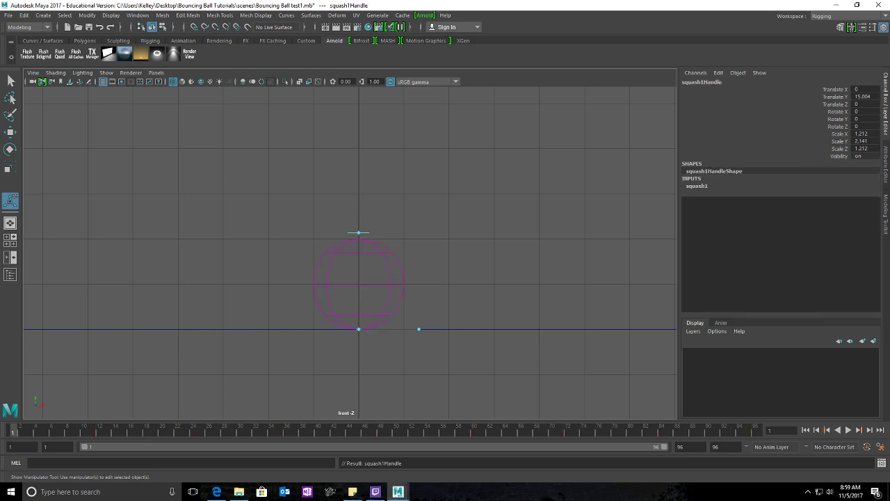
{"action": "key", "text": "Down"}
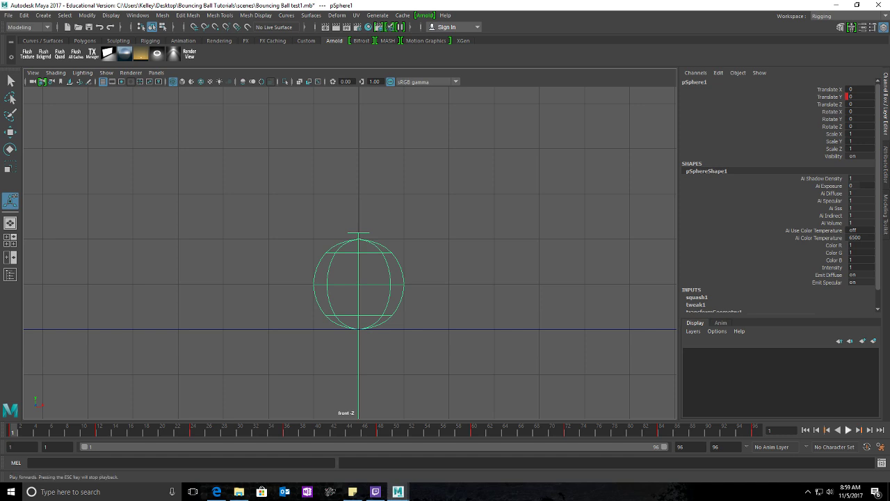
Step: Play back the bounce with the parented deformer, widen the front view to show its full height, replay it, and return to frame 1
{"action": "left_click", "coordinate": [848, 430]}
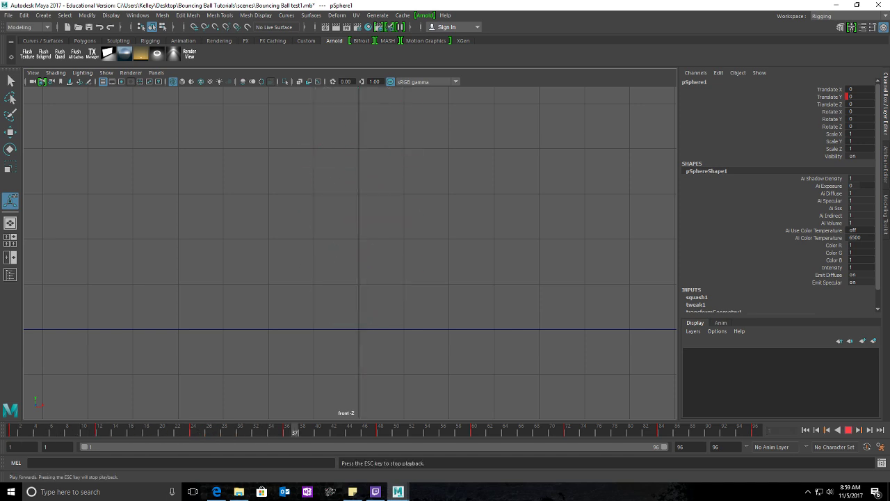
{"action": "left_click", "coordinate": [848, 430]}
{"action": "left_click", "coordinate": [805, 430]}
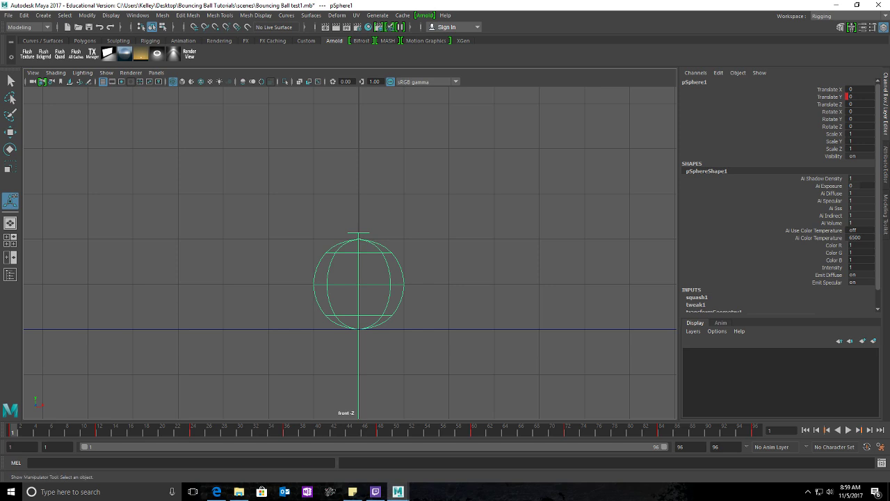
{"action": "left_click", "coordinate": [358, 252], "text": "alt"}
{"action": "right_click_drag", "start_coordinate": [358, 253], "coordinate": [276, 252], "text": "alt"}
{"action": "middle_click_drag", "start_coordinate": [354, 252], "coordinate": [358, 326], "text": "alt"}
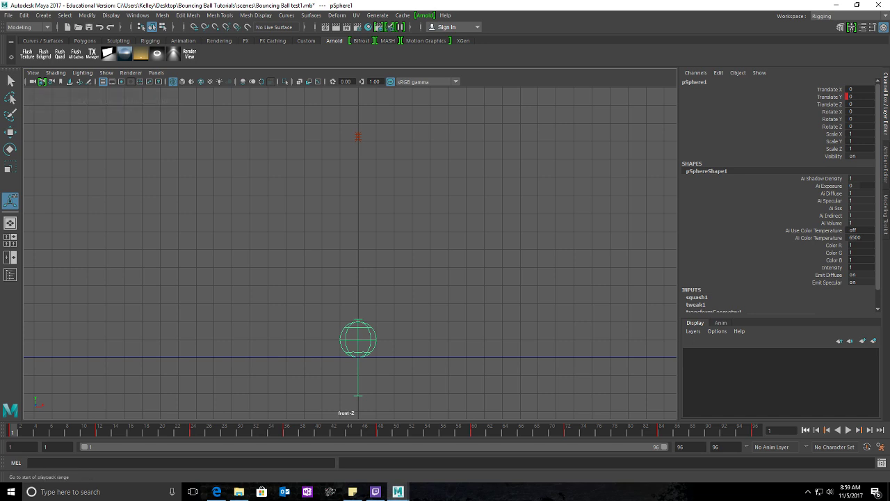
{"action": "left_click", "coordinate": [848, 430]}
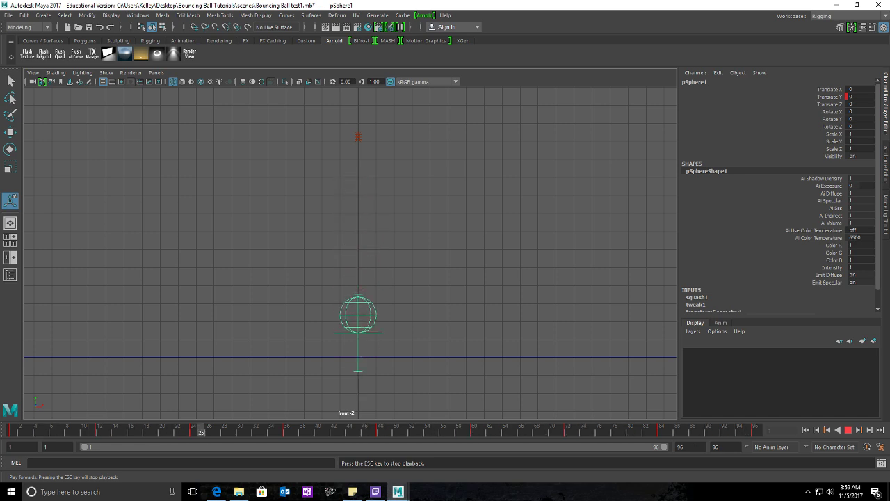
{"action": "key", "text": "Escape"}
{"action": "left_click", "coordinate": [805, 429]}
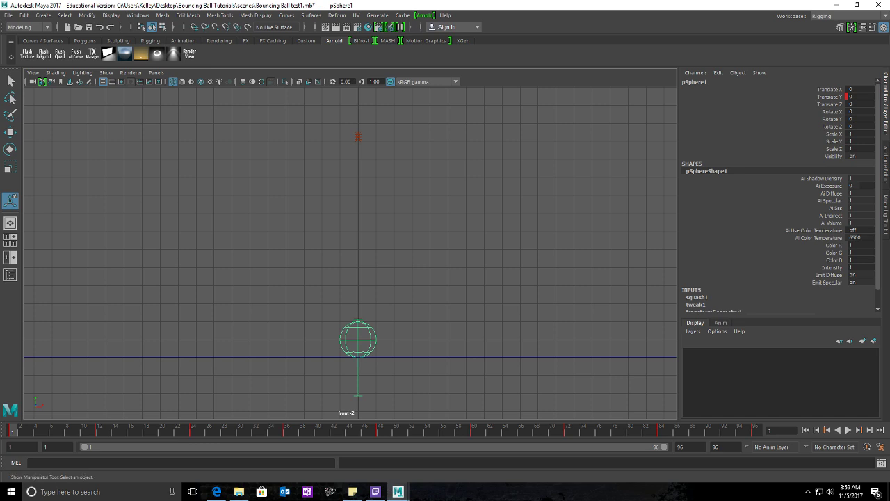
Step: Expand the ball's squash1 input and key its Factor at 0 on frame 12, at the top of the first bounce
{"action": "left_click", "coordinate": [697, 297]}
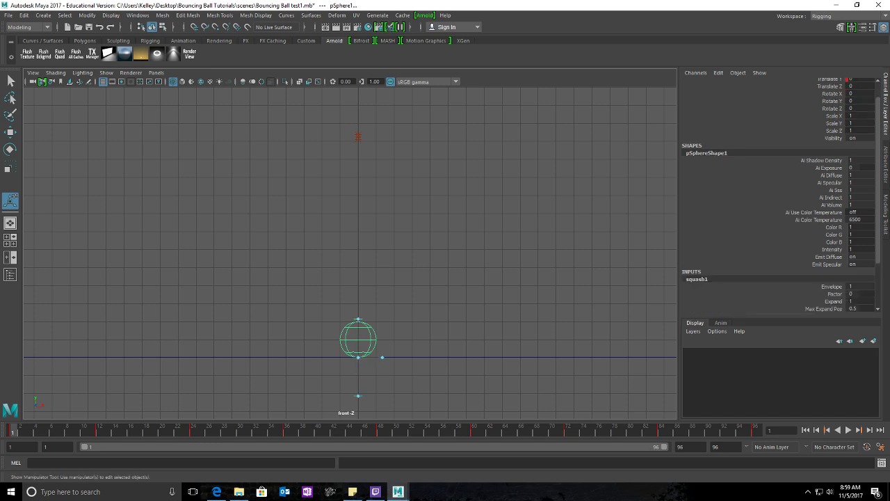
{"action": "scroll", "coordinate": [779, 195], "scroll_direction": "down", "scroll_amount": 2}
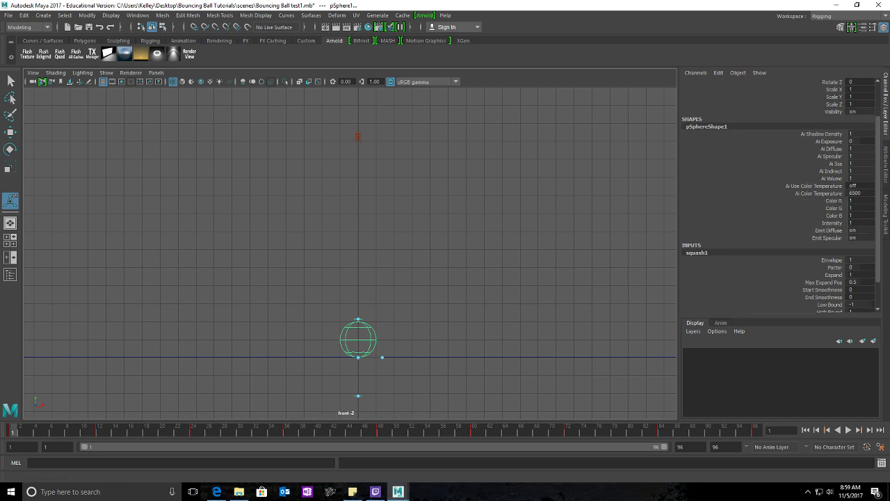
{"action": "key", "text": "."}
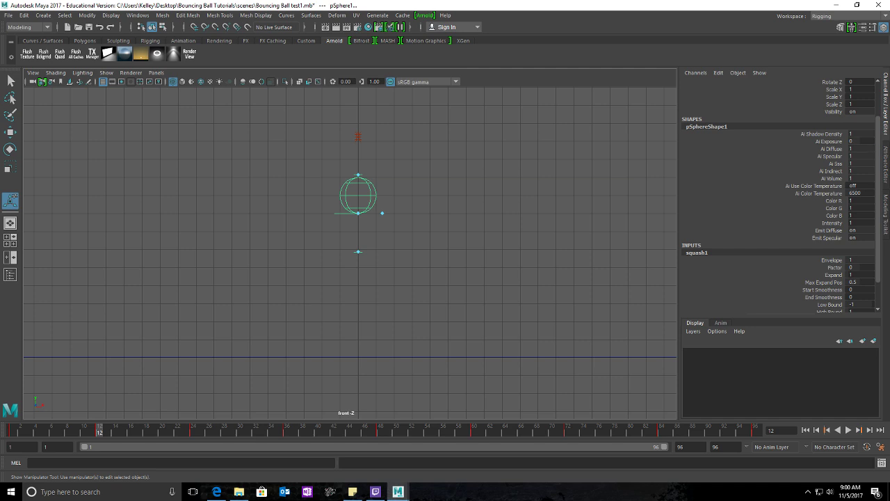
{"action": "left_click", "coordinate": [835, 267]}
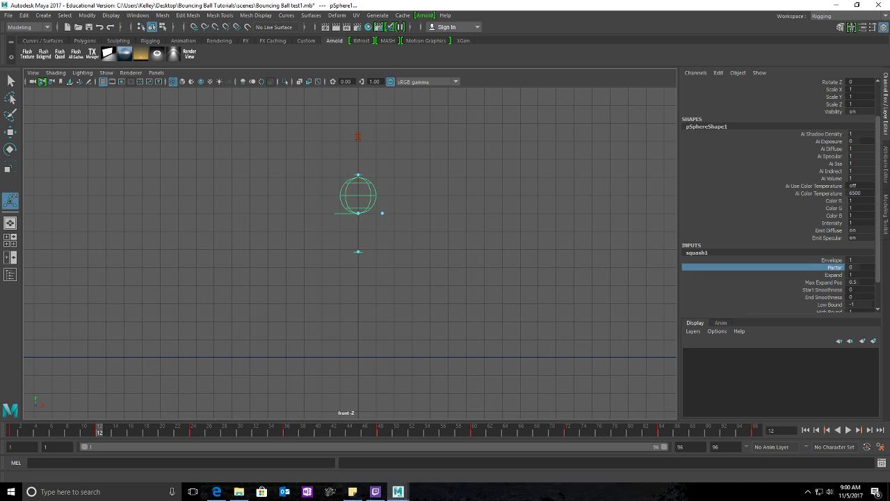
{"action": "right_click", "coordinate": [834, 269]}
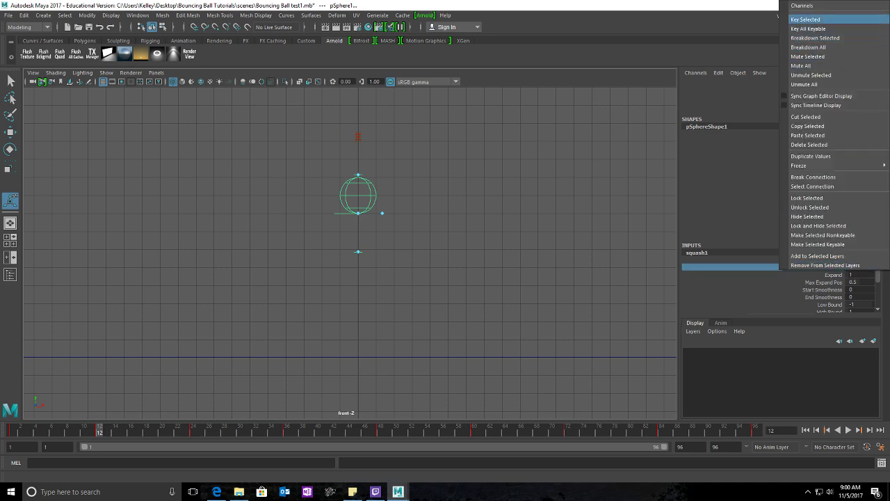
{"action": "left_click", "coordinate": [805, 20]}
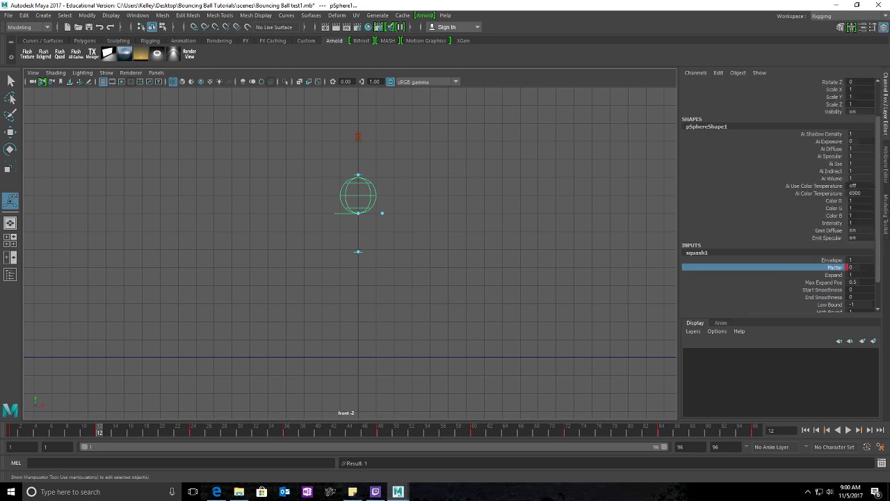
Step: Key the squash Factor at 0 on the remaining bounce peaks at frames 36, 60 and 84
{"action": "left_click", "coordinate": [285, 430]}
{"action": "right_click", "coordinate": [827, 267]}
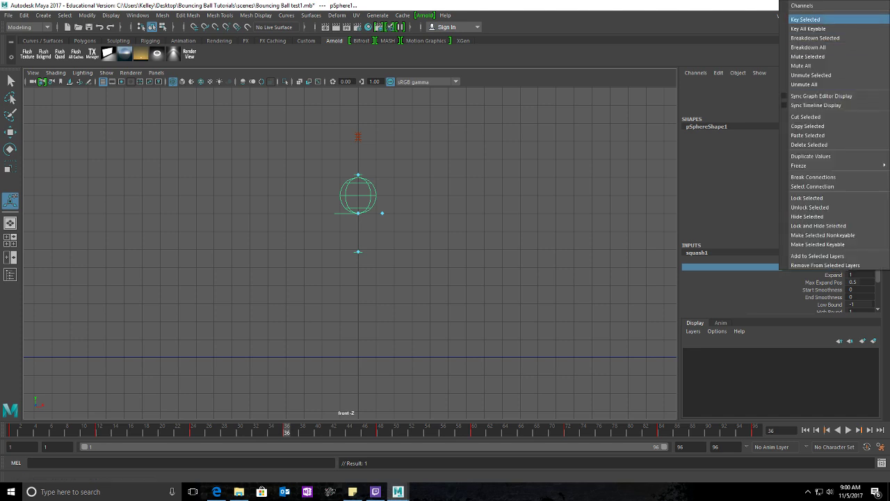
{"action": "left_click", "coordinate": [806, 20]}
{"action": "left_click", "coordinate": [473, 429]}
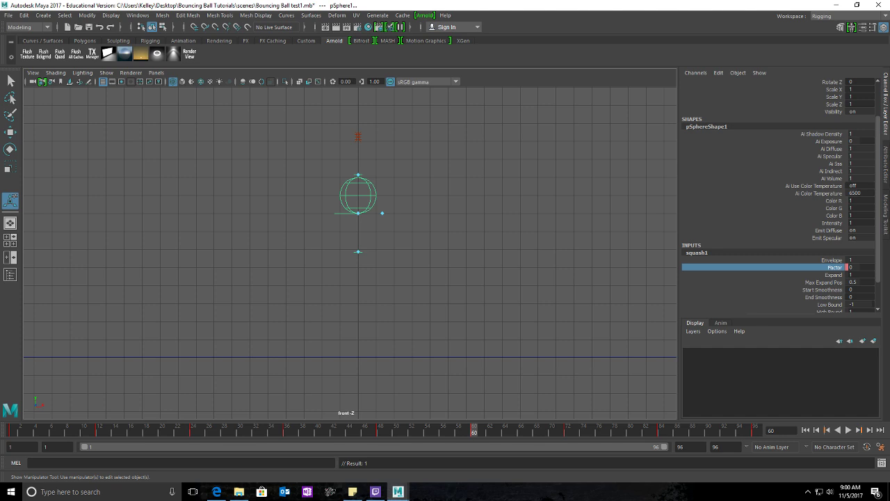
{"action": "right_click", "coordinate": [827, 267]}
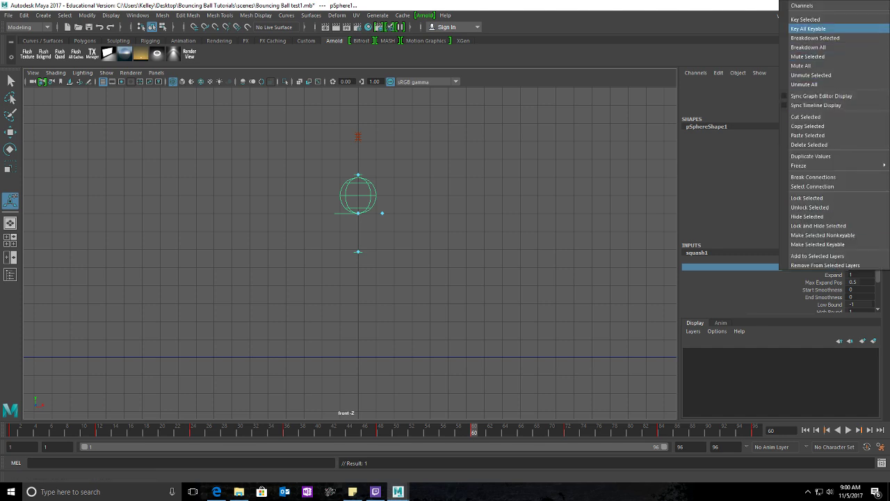
{"action": "left_click", "coordinate": [806, 20]}
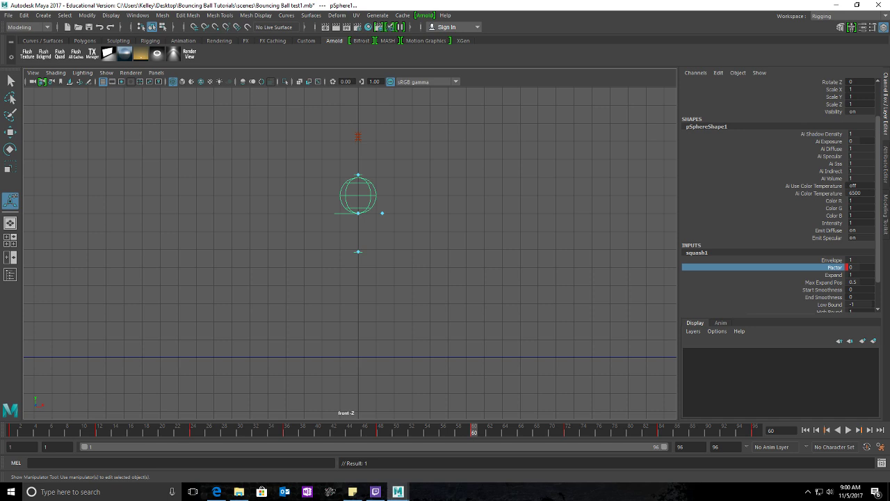
{"action": "left_click", "coordinate": [661, 430]}
{"action": "right_click", "coordinate": [828, 267]}
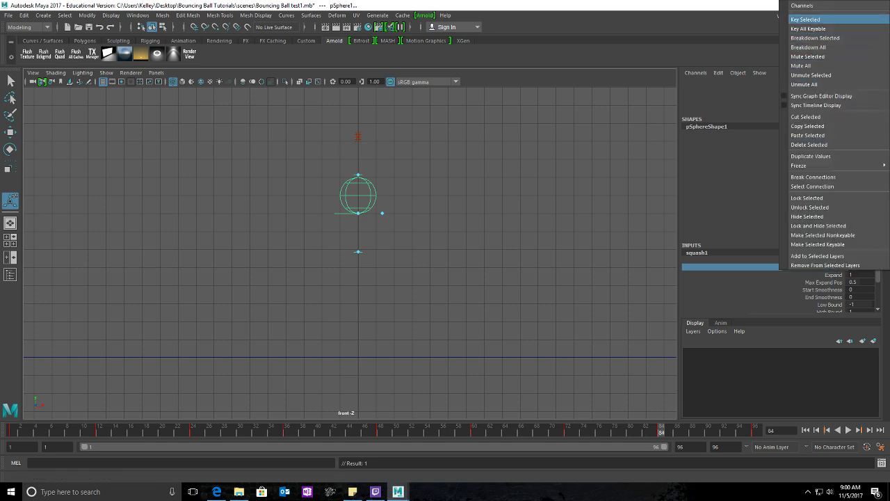
{"action": "left_click", "coordinate": [806, 20]}
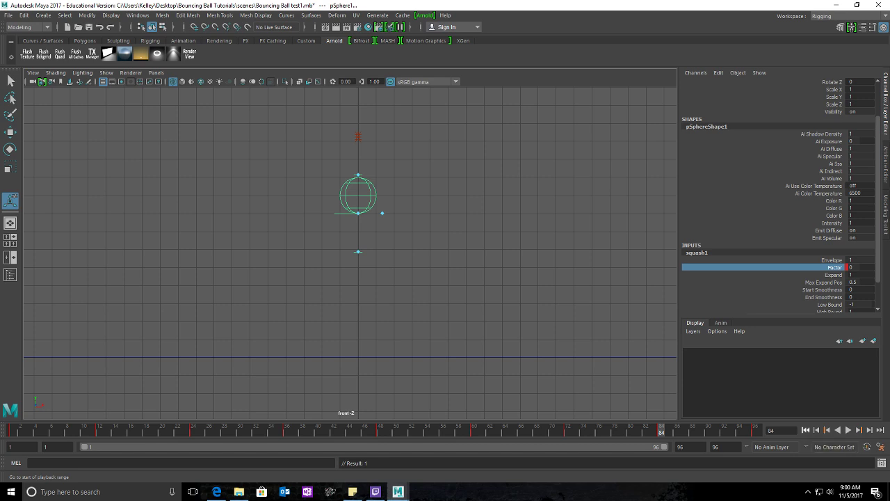
Step: Return to frame 1, where the ball touches the ground, and try a squash Factor of -5
{"action": "left_click", "coordinate": [806, 430]}
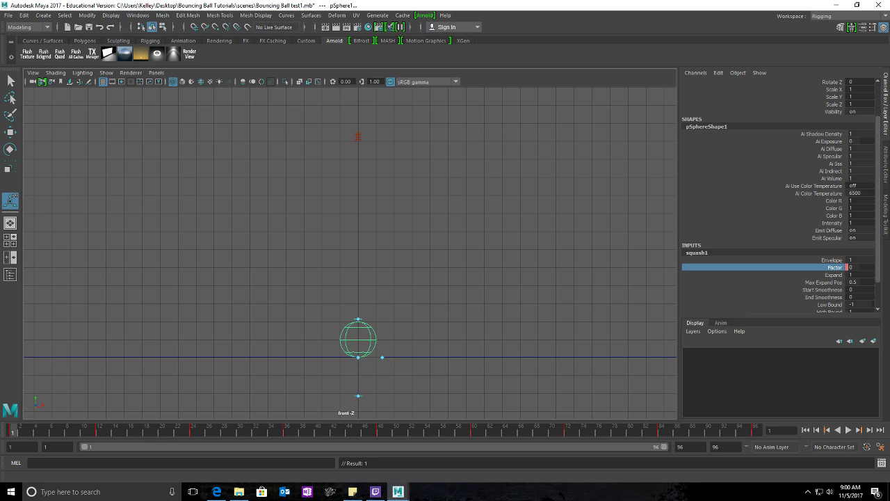
{"action": "left_click", "coordinate": [859, 267]}
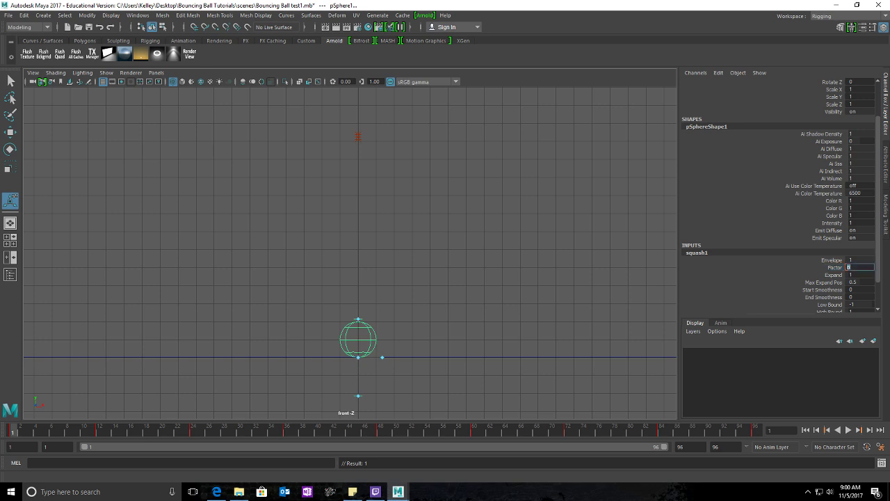
{"action": "type", "text": "-5"}
{"action": "key", "text": "Return"}
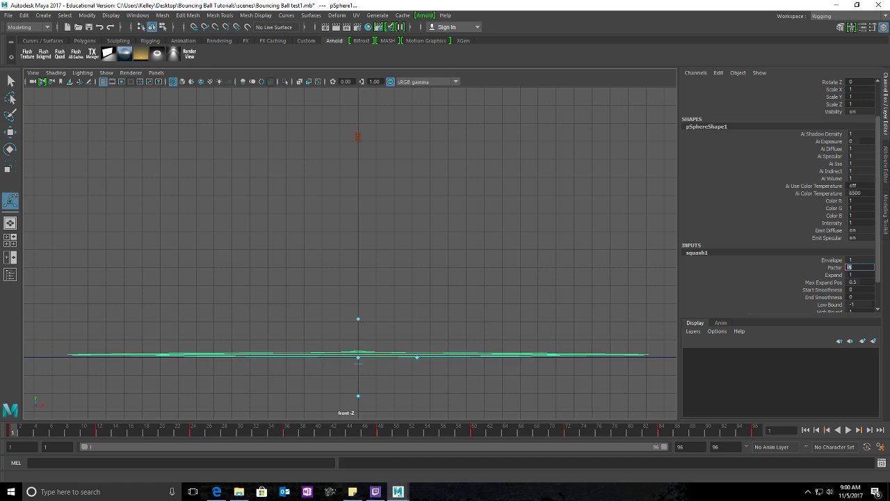
Step: Set the squash Factor to -0.5 on frame 1 and key it for the ground contact
{"action": "double_click", "coordinate": [850, 268]}
{"action": "type", "text": "-0"}
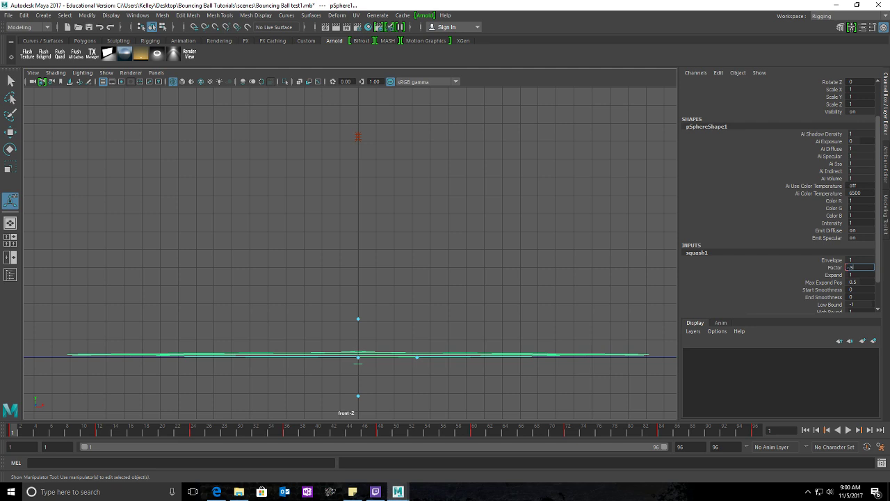
{"action": "type", "text": ".5"}
{"action": "key", "text": "Return"}
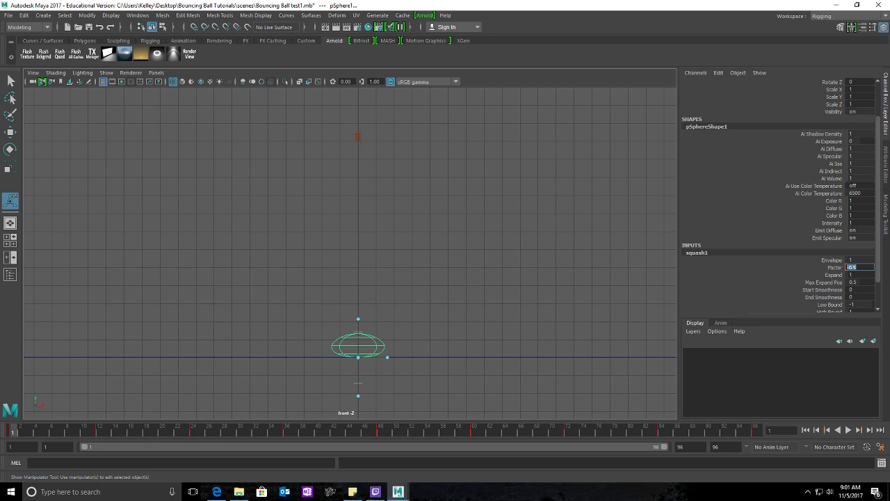
{"action": "left_click", "coordinate": [835, 267]}
{"action": "right_click", "coordinate": [834, 267]}
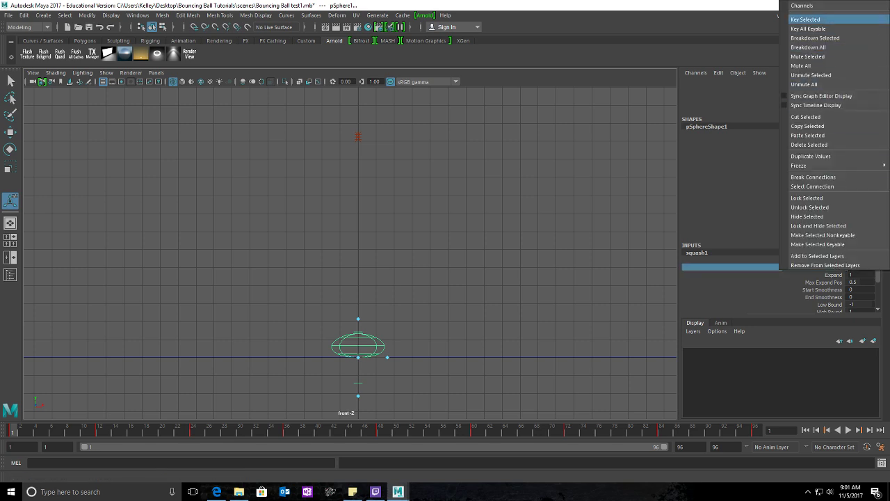
Step: Key the squash deformer's Factor of -0.5 at frame 1, and set and key the same -0.5 value at frame 24
{"action": "left_click", "coordinate": [807, 19]}
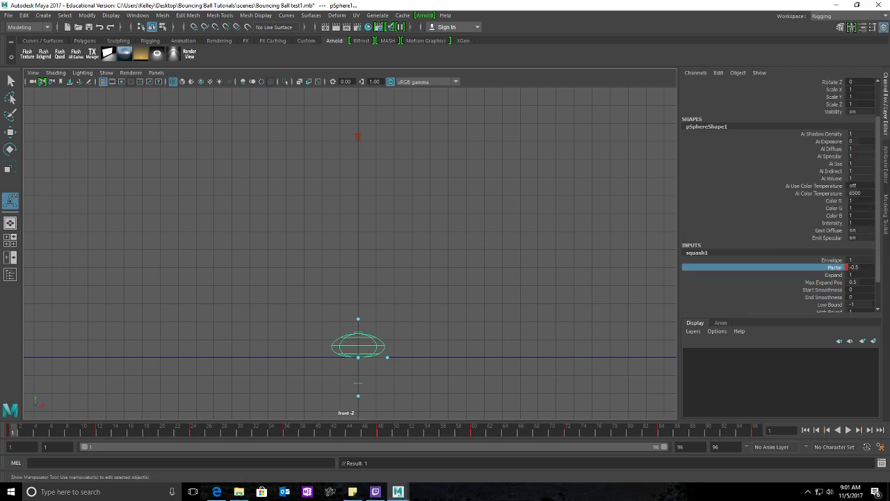
{"action": "left_click", "coordinate": [193, 429]}
{"action": "left_click", "coordinate": [860, 267]}
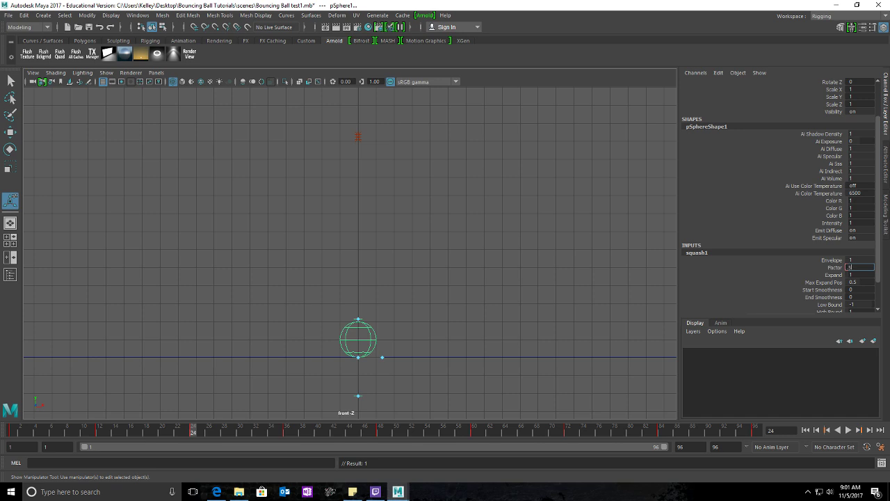
{"action": "key", "text": "Return"}
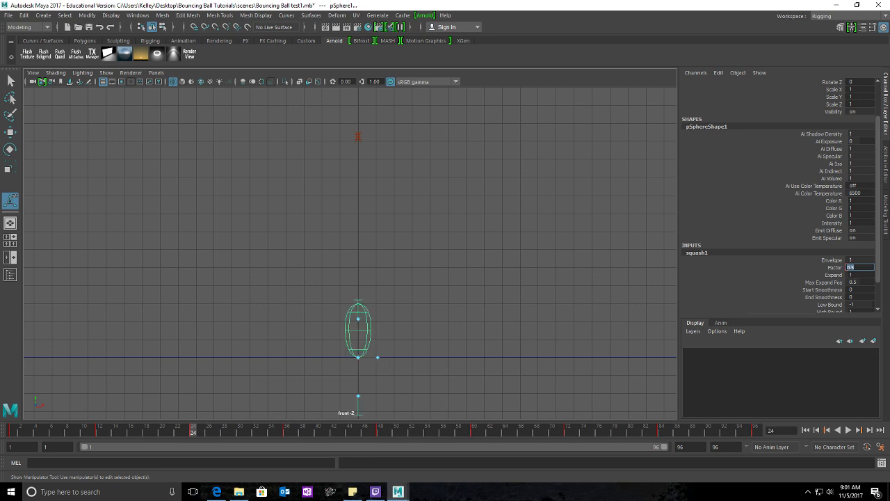
{"action": "type", "text": "-0.5"}
{"action": "key", "text": "Return"}
{"action": "left_click", "coordinate": [834, 267]}
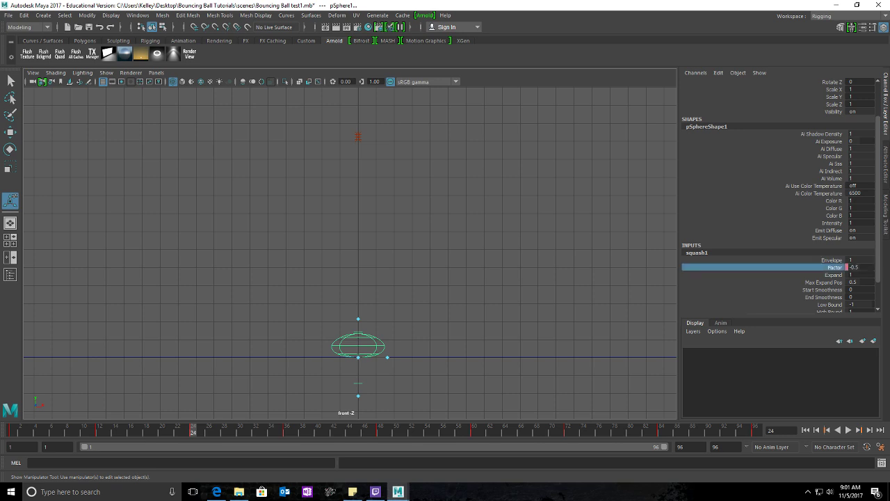
{"action": "right_click", "coordinate": [835, 267]}
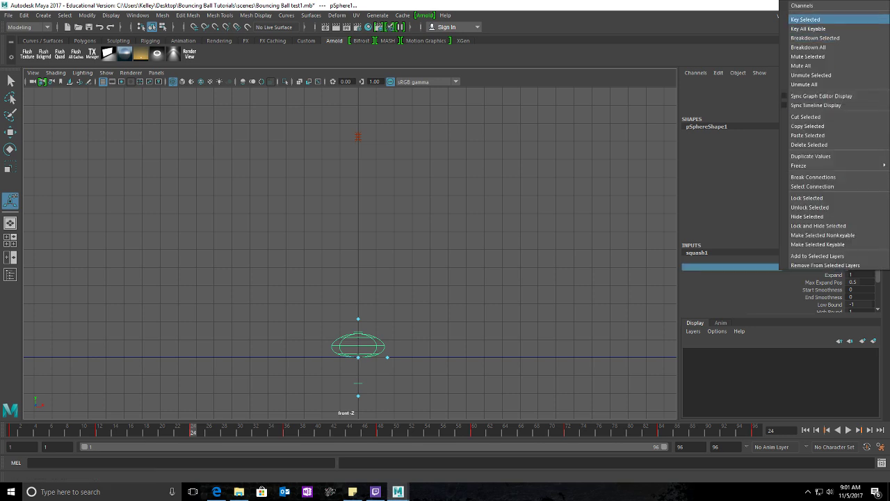
{"action": "left_click", "coordinate": [805, 20]}
Step: Set the squash Factor to -0.5 at frame 48 and key that channel
{"action": "left_click", "coordinate": [380, 429]}
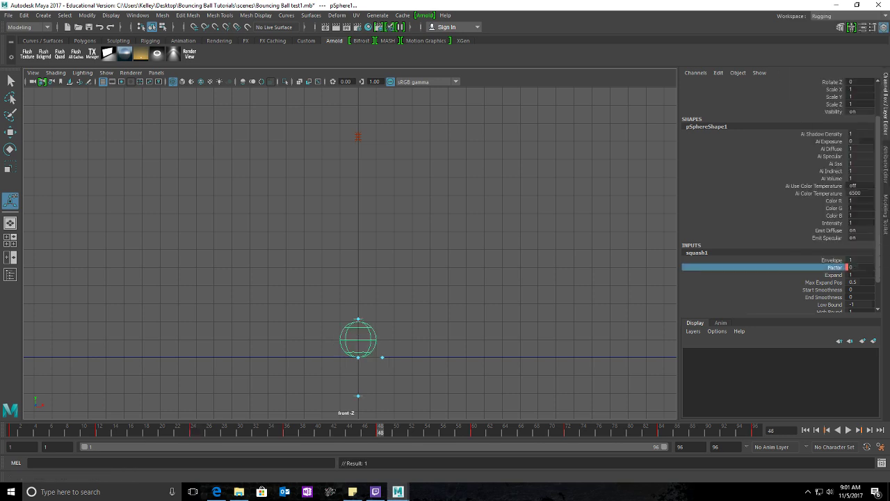
{"action": "left_click", "coordinate": [859, 268]}
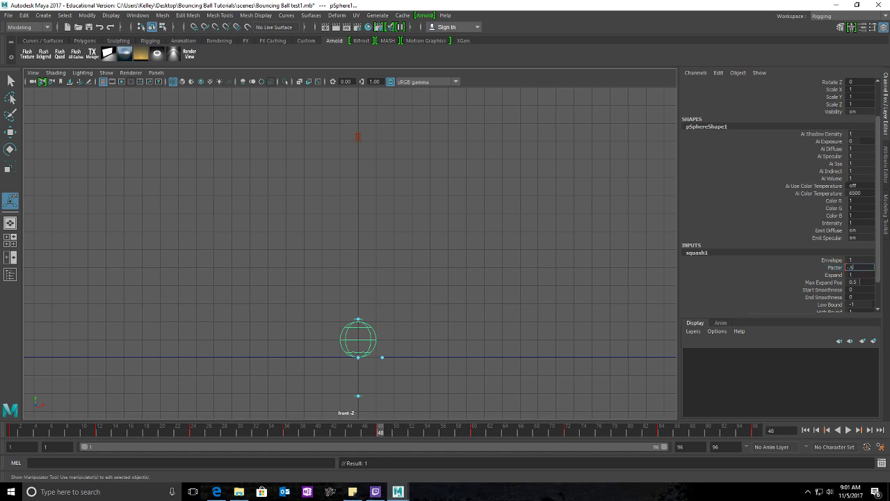
{"action": "key", "text": "Return"}
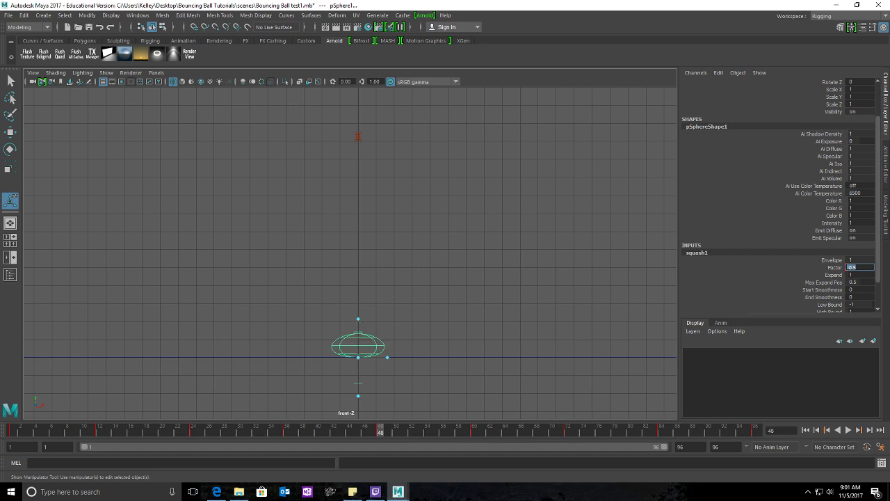
{"action": "right_click", "coordinate": [834, 267]}
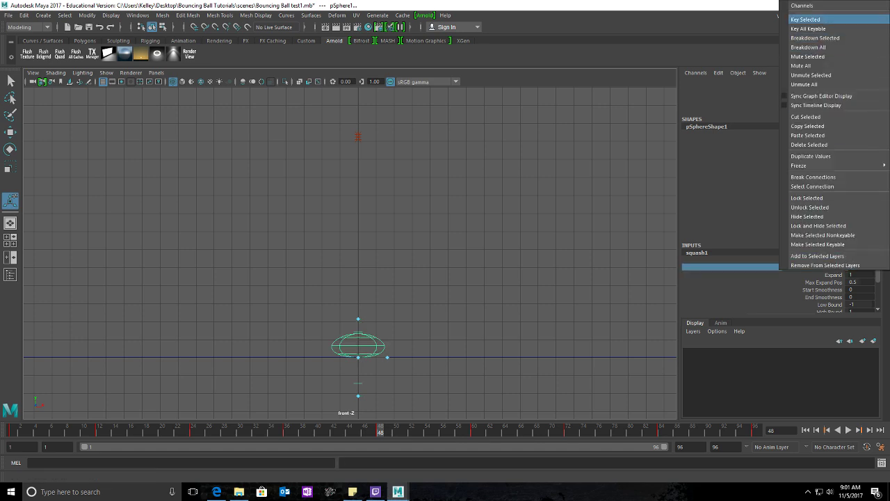
{"action": "left_click", "coordinate": [831, 19]}
Step: Play the animation from frame 1 to review the ball's squash at the keyed ground contacts
{"action": "left_click", "coordinate": [12, 430]}
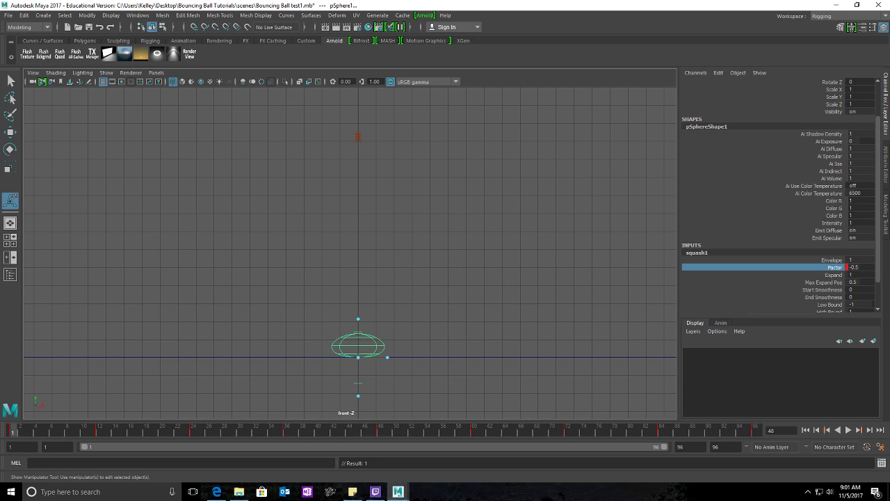
{"action": "key", "text": "alt+v"}
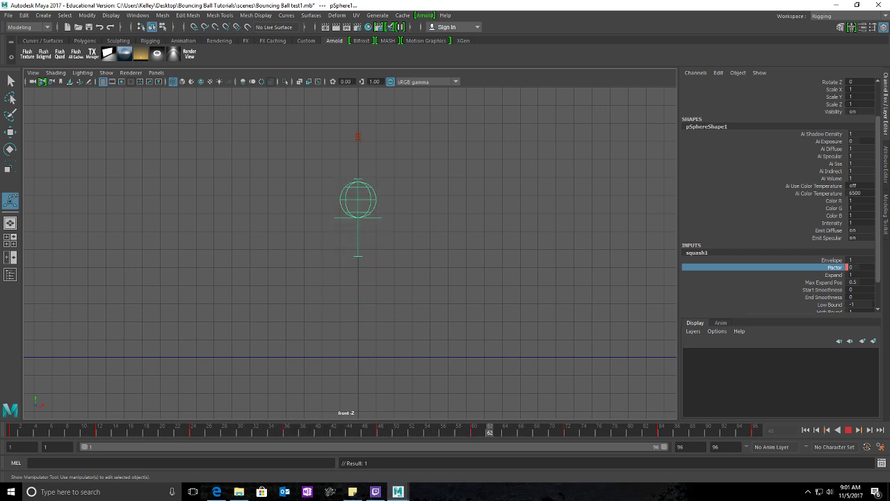
{"action": "key", "text": "Escape"}
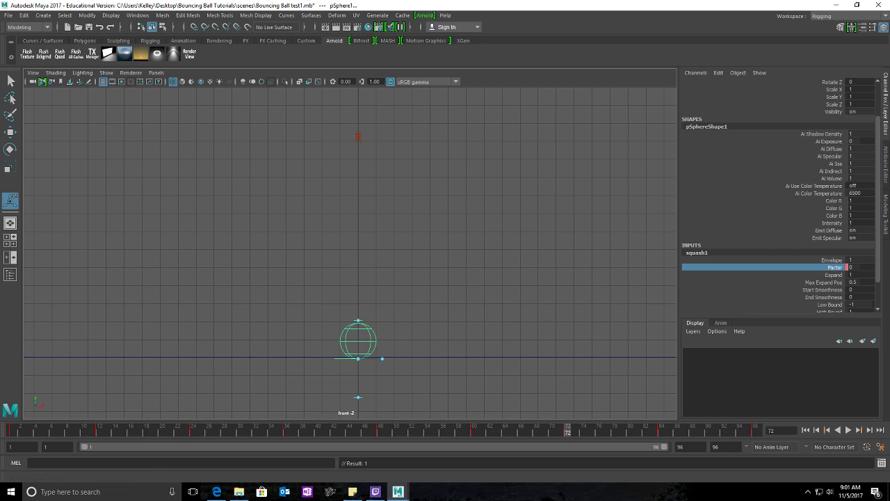
Step: Set the squash Factor to -0.5 at frame 72 and key that channel
{"action": "left_click", "coordinate": [860, 267]}
{"action": "double_click", "coordinate": [859, 267]}
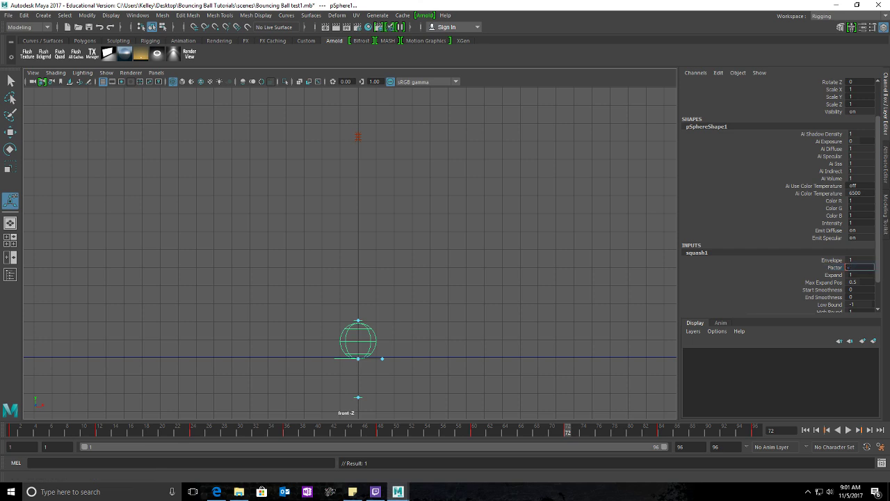
{"action": "key", "text": "Return"}
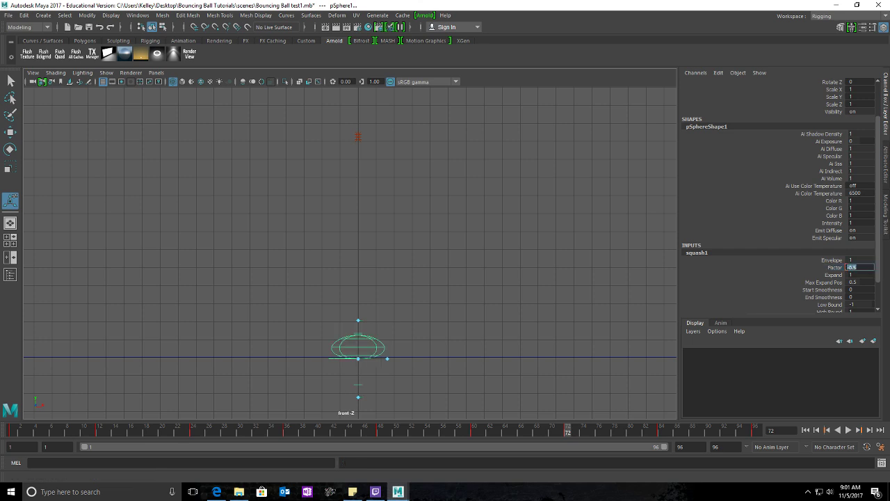
{"action": "right_click", "coordinate": [835, 267]}
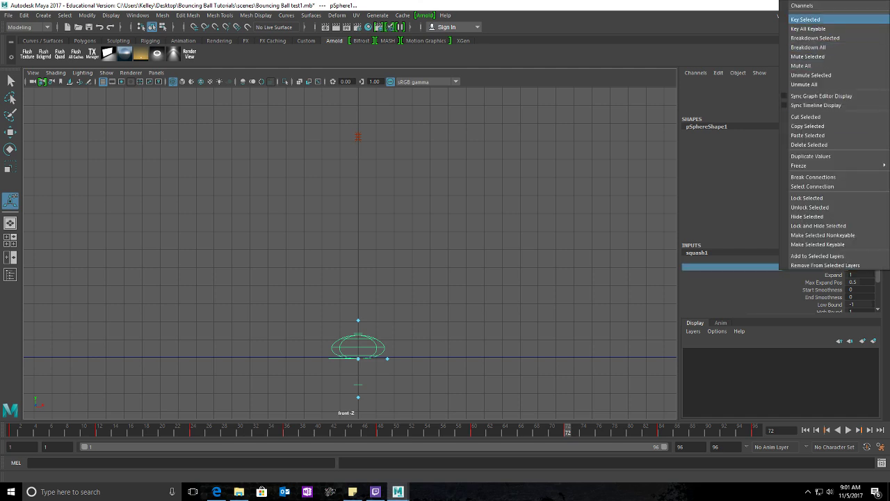
{"action": "left_click", "coordinate": [805, 19]}
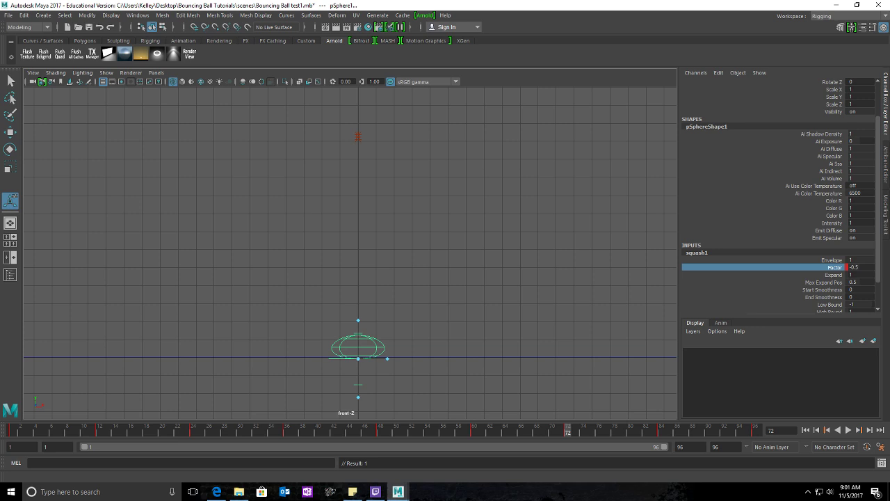
Step: Set the squash Factor to -0.5 at the final frame, 96, and key that channel
{"action": "left_click", "coordinate": [755, 430]}
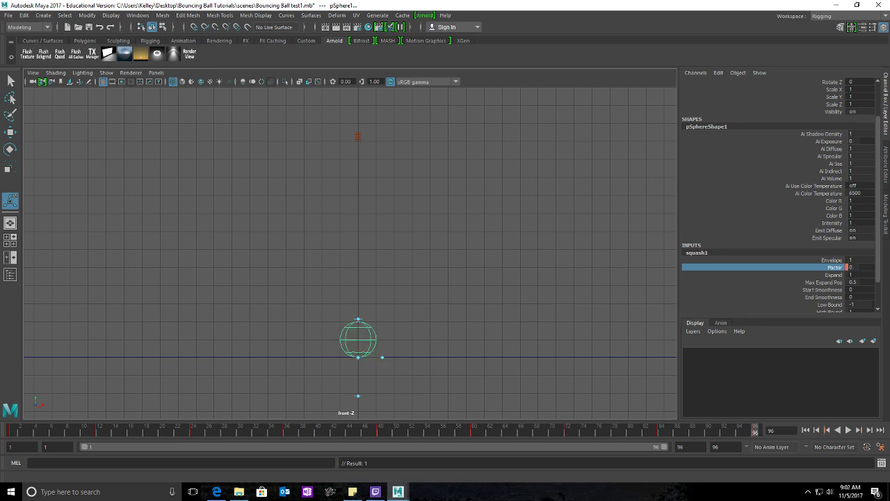
{"action": "left_click", "coordinate": [854, 267]}
{"action": "type", "text": "-"}
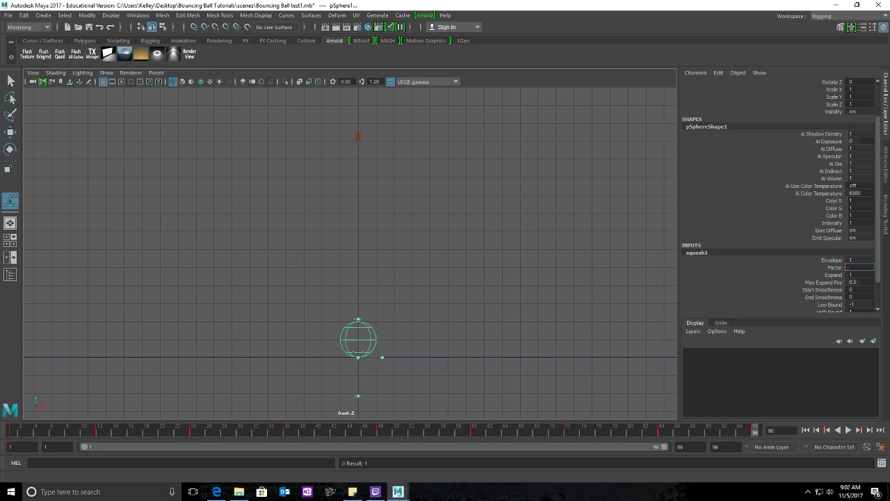
{"action": "type", "text": "0.5"}
{"action": "key", "text": "Return"}
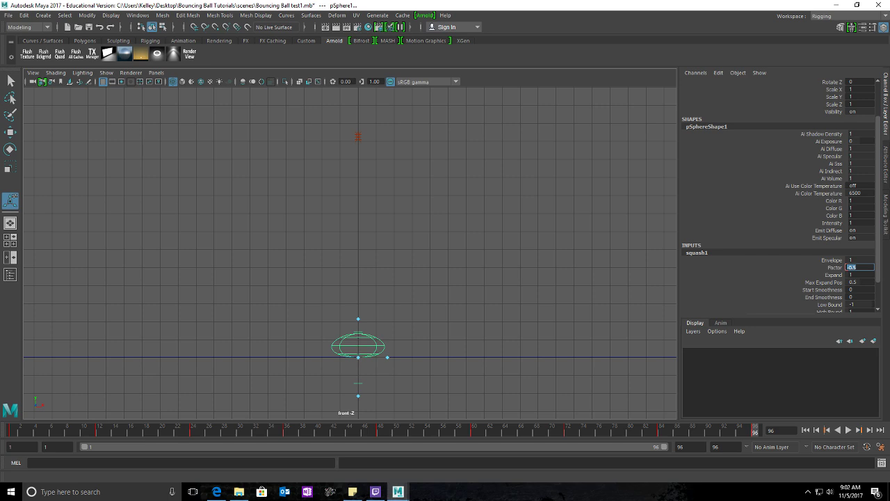
{"action": "right_click", "coordinate": [834, 267]}
{"action": "left_click", "coordinate": [835, 21]}
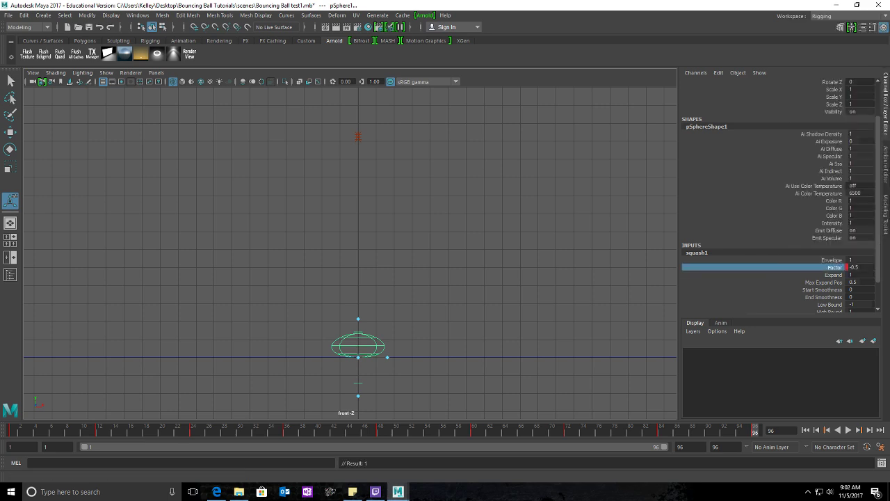
Step: Play the bounce animation from frame 1 to review the squash across all the ground contacts
{"action": "left_click", "coordinate": [805, 430]}
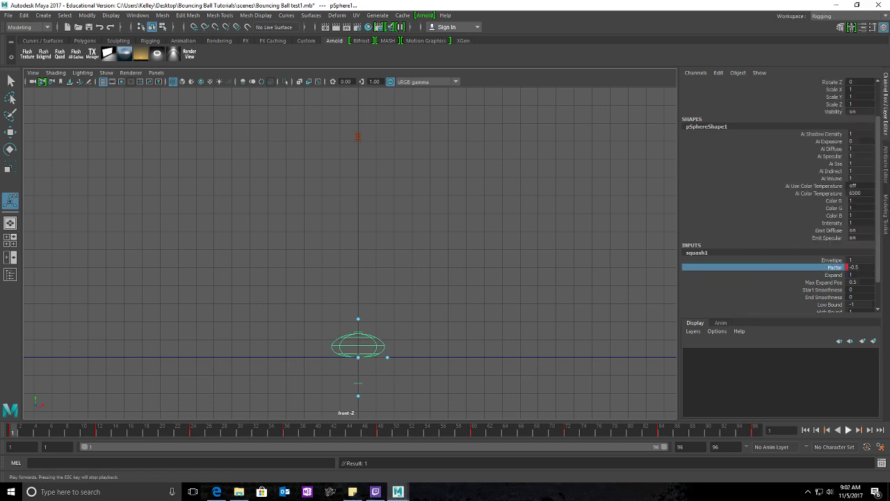
{"action": "left_click", "coordinate": [849, 430]}
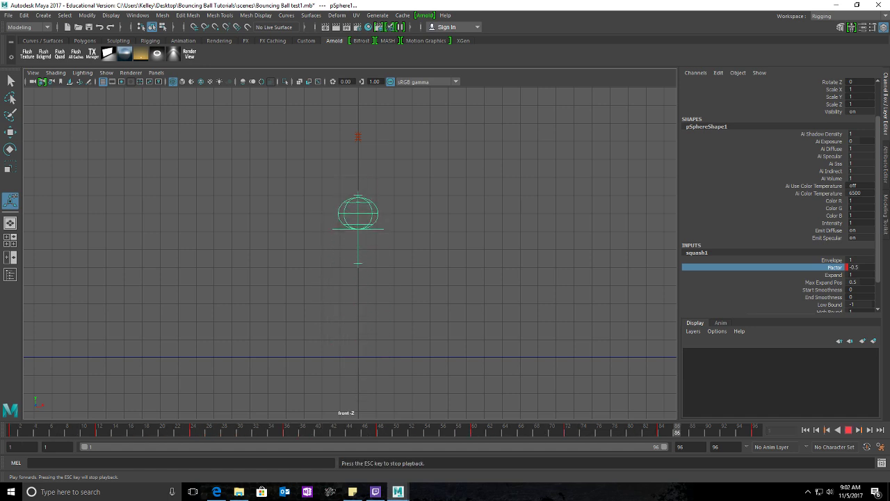
{"action": "left_click", "coordinate": [848, 430]}
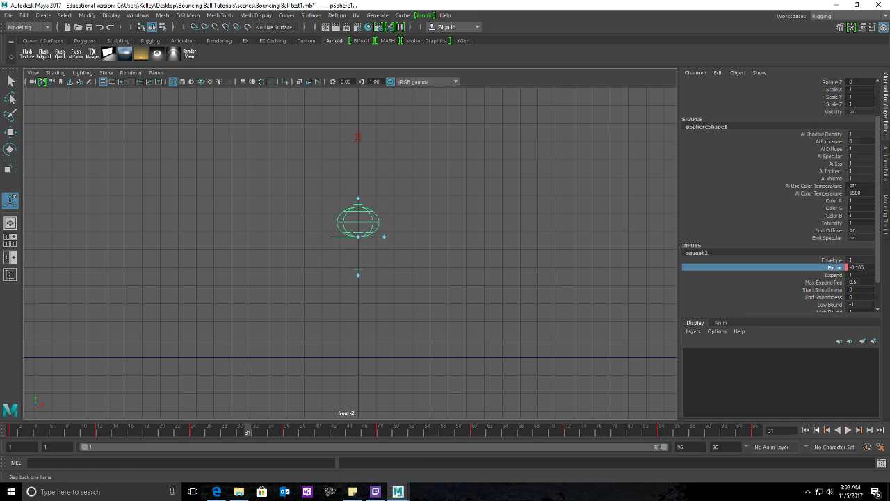
{"action": "left_click", "coordinate": [12, 431]}
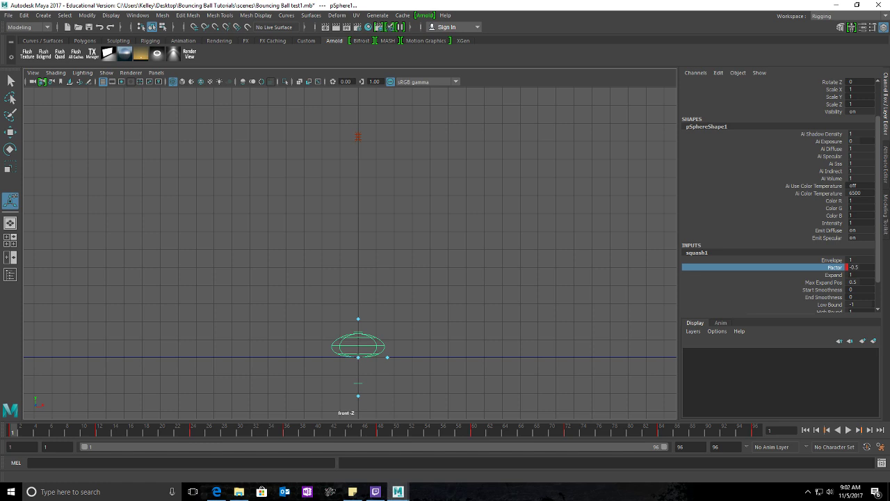
{"action": "key", "text": "alt+v"}
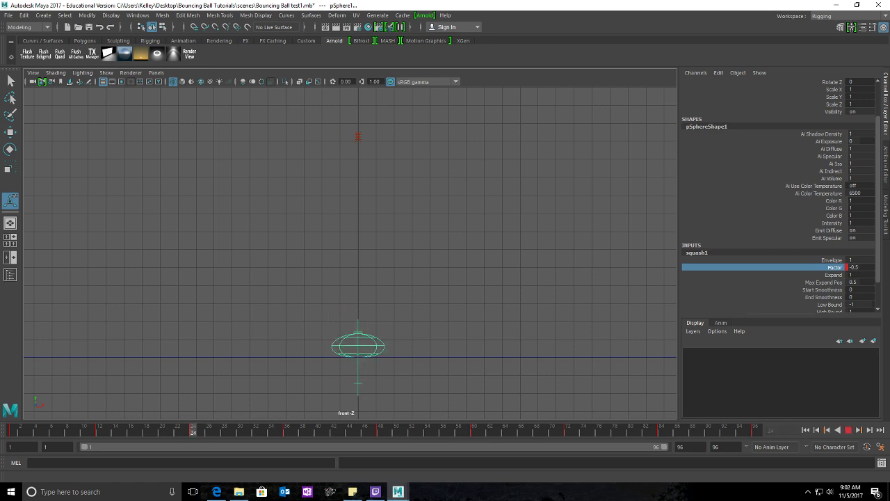
{"action": "key", "text": "alt+v"}
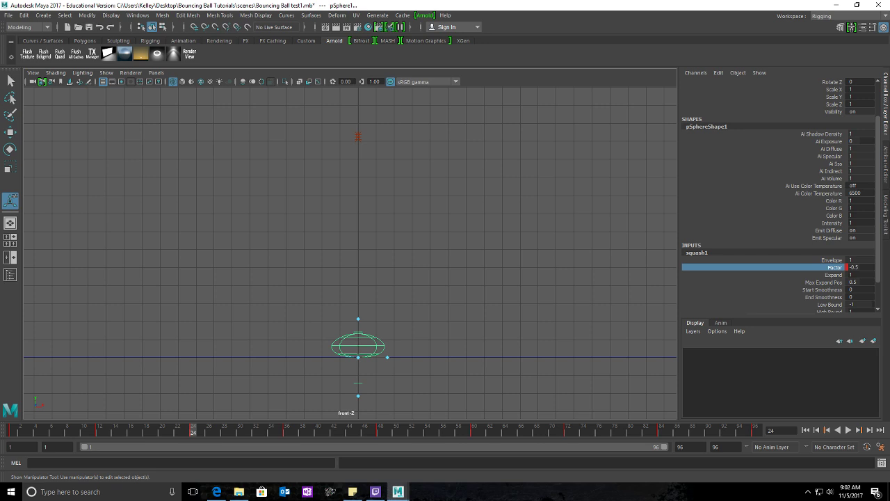
Step: Stretch the ball at frame 2 by setting the squash Factor to 0.5 and keying that channel
{"action": "left_click_drag", "start_coordinate": [192, 431], "coordinate": [11, 435]}
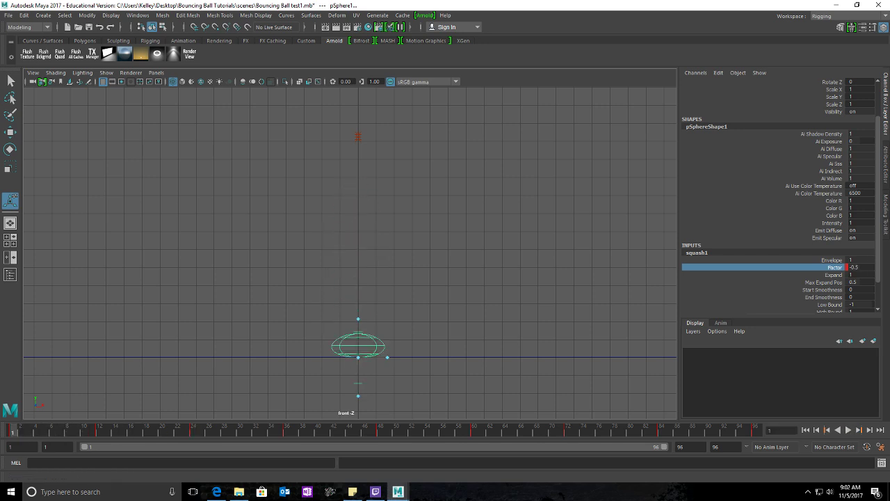
{"action": "key", "text": "alt+period"}
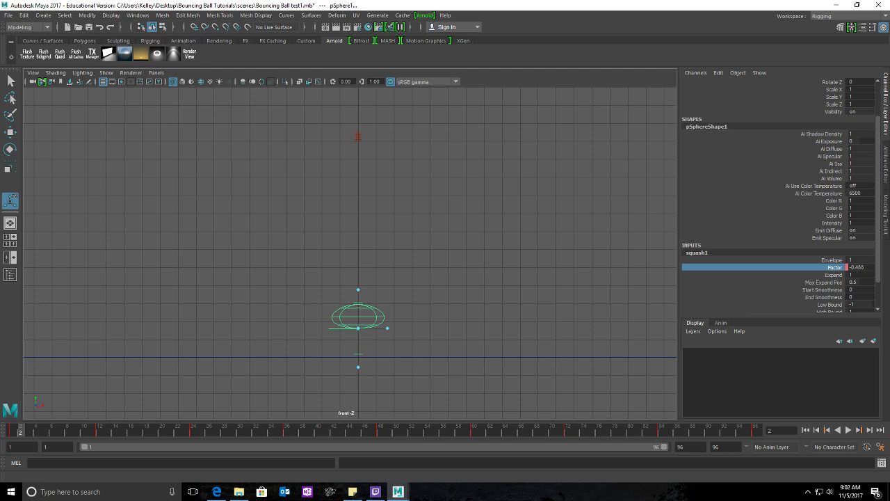
{"action": "left_click", "coordinate": [858, 267]}
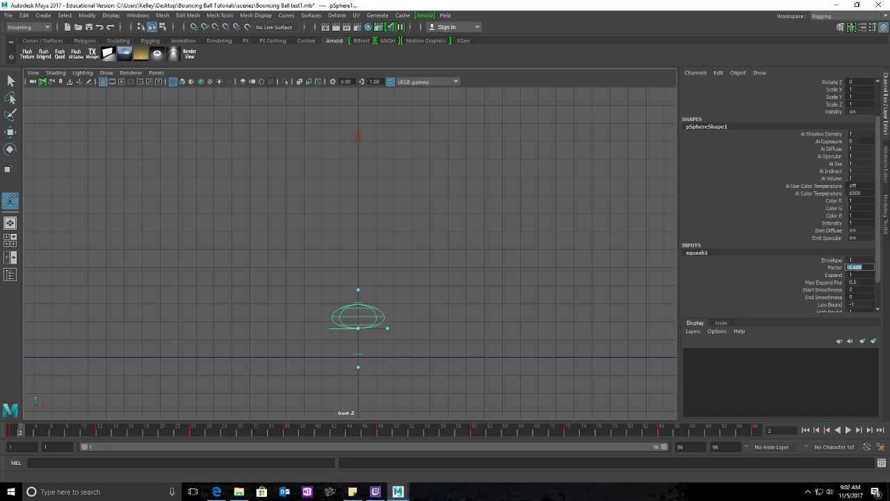
{"action": "type", "text": "0.5"}
{"action": "key", "text": "Return"}
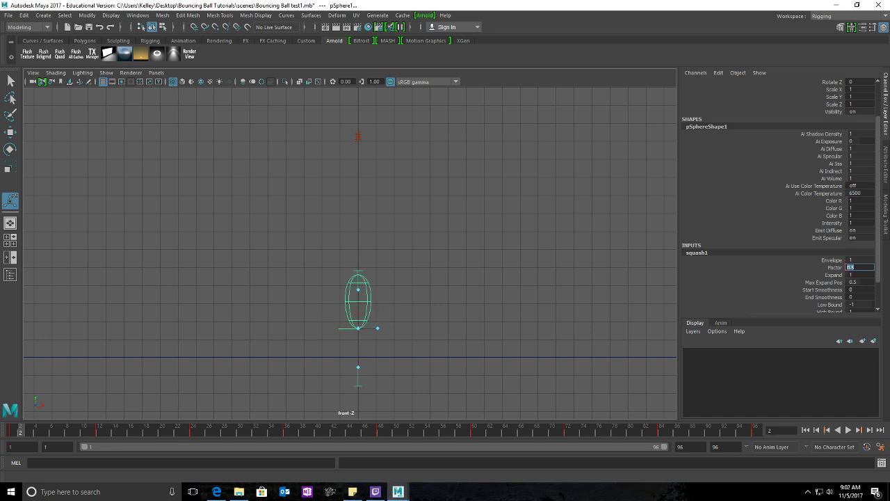
{"action": "left_click", "coordinate": [834, 267]}
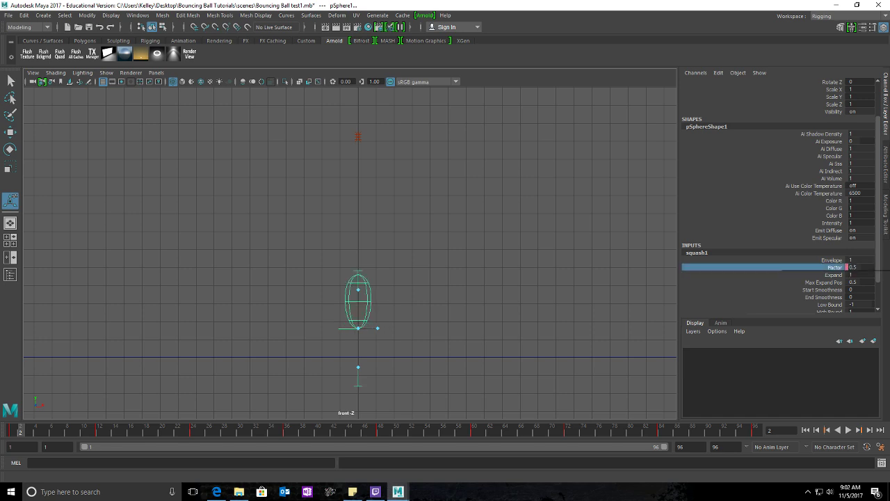
{"action": "right_click", "coordinate": [835, 267]}
{"action": "left_click", "coordinate": [805, 20]}
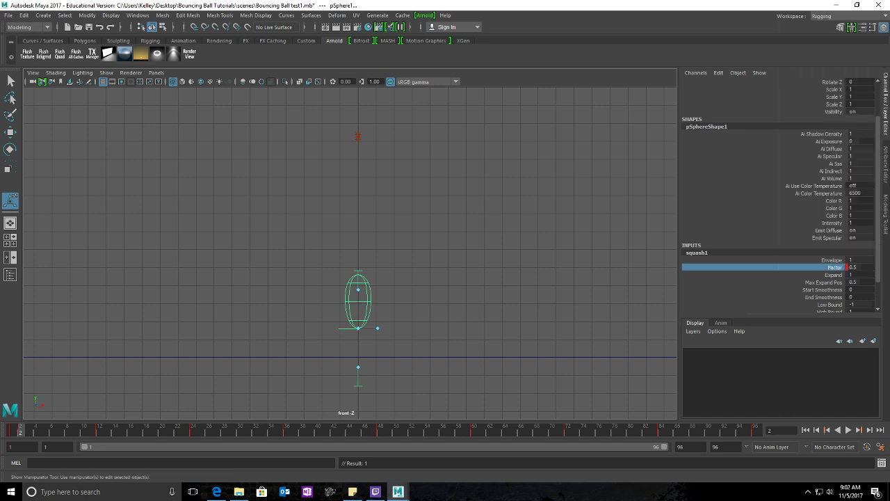
Step: Move the stretched squash Factor key from frame 2 to frame 3
{"action": "key", "text": "alt+v"}
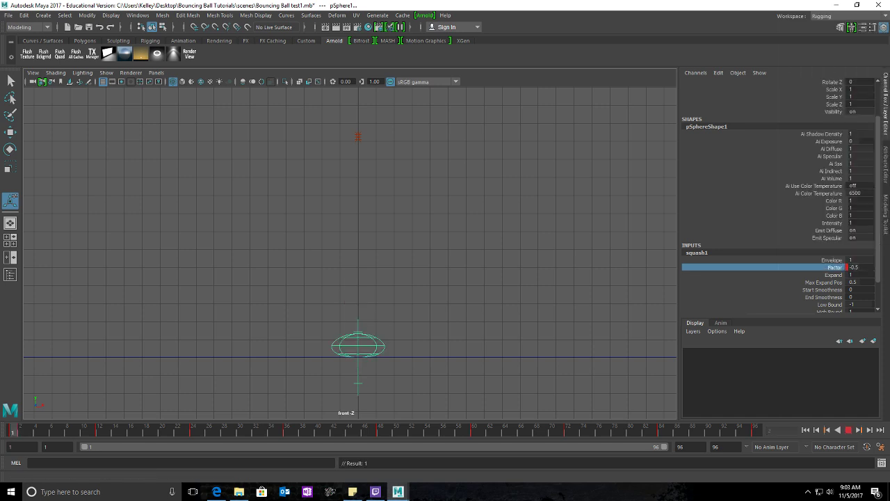
{"action": "key", "text": "alt+v"}
{"action": "left_click", "coordinate": [20, 429]}
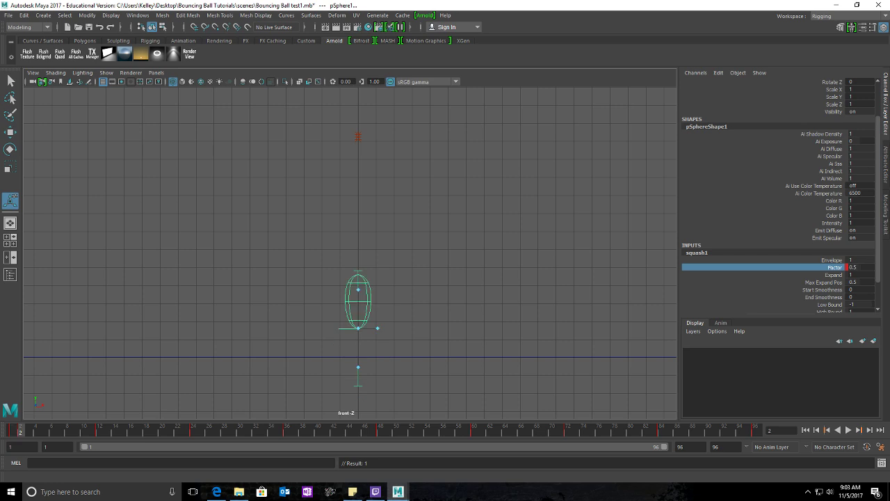
{"action": "right_click", "coordinate": [19, 429]}
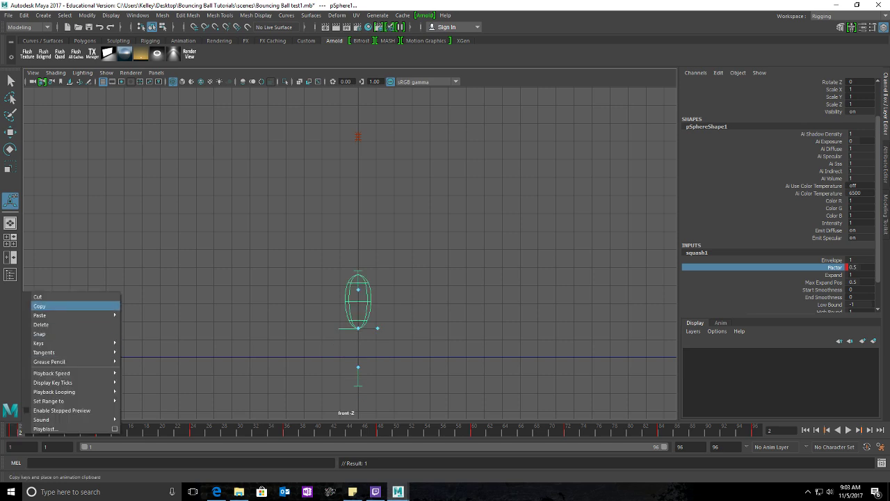
{"action": "left_click", "coordinate": [38, 296]}
{"action": "left_click", "coordinate": [28, 429]}
{"action": "right_click", "coordinate": [28, 429]}
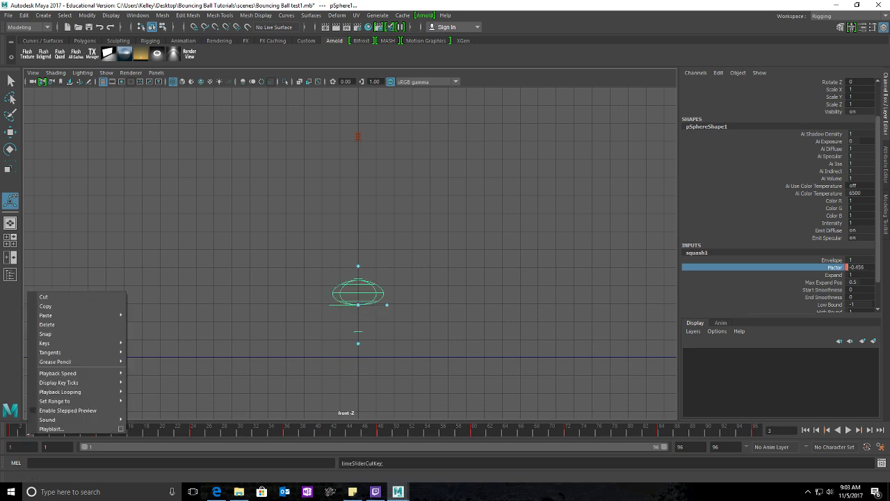
{"action": "mouse_move", "coordinate": [46, 315]}
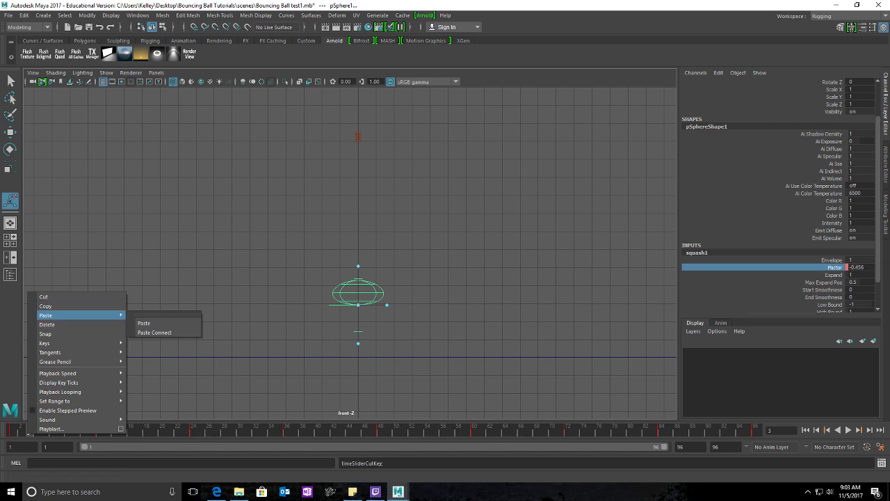
{"action": "left_click", "coordinate": [144, 323]}
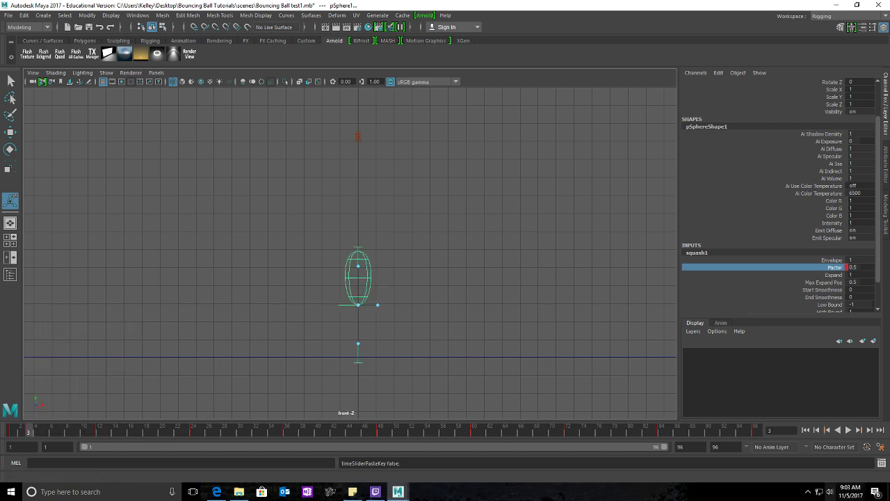
Step: Play the bounce from frame 1 to review the timing of the stretch at frame 3
{"action": "left_click", "coordinate": [806, 430]}
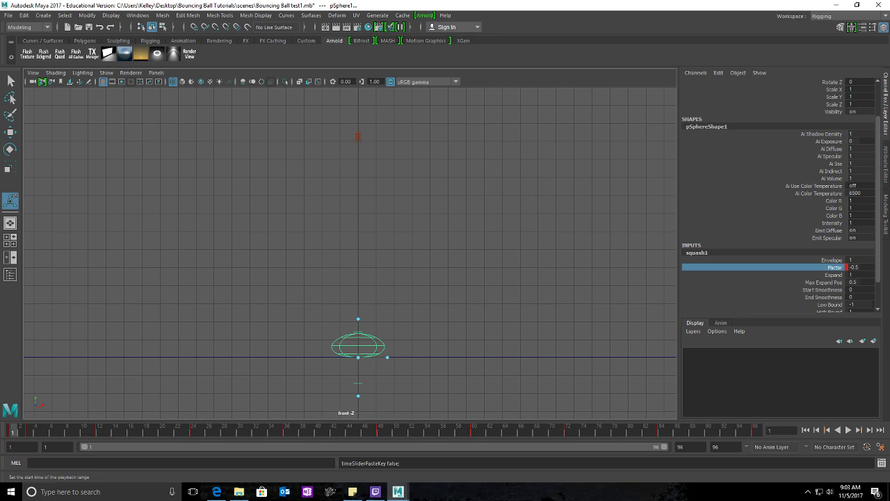
{"action": "key", "text": "alt+v"}
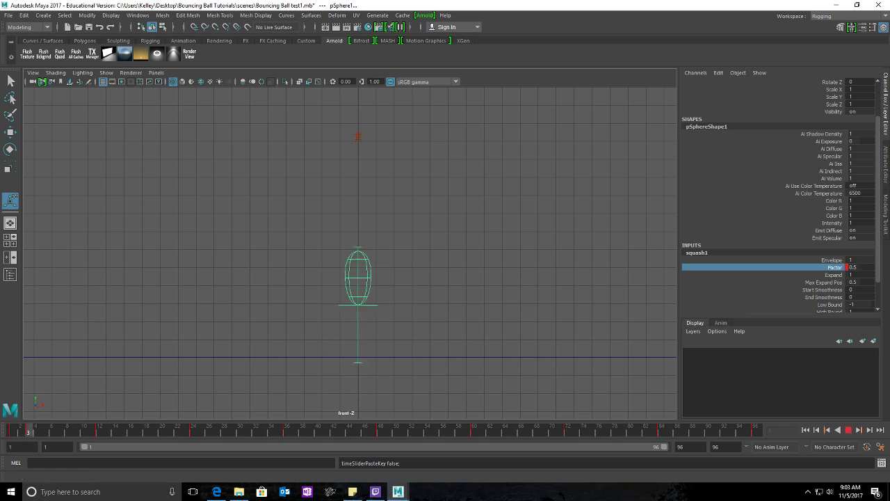
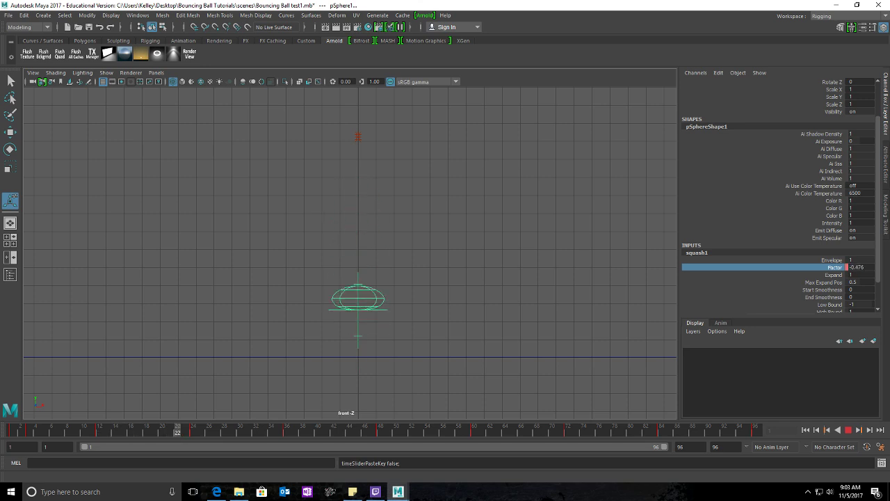
{"action": "key", "text": "Escape"}
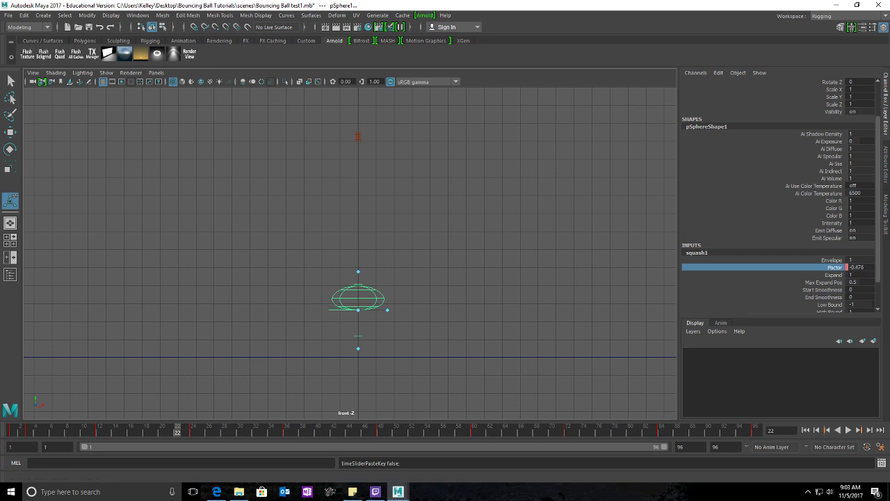
Step: Copy the frame 3 stretch key and paste it at frames 22 and 26, around the ground contact at frame 24
{"action": "left_click", "coordinate": [28, 431]}
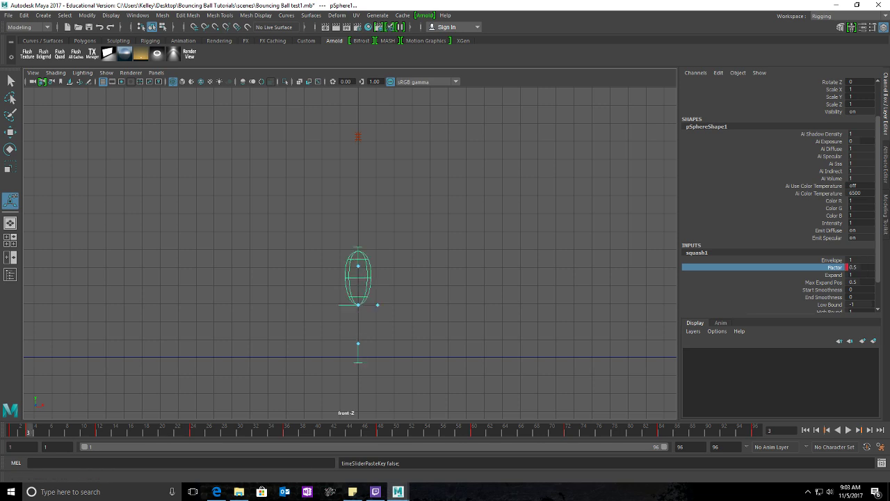
{"action": "right_click", "coordinate": [28, 429]}
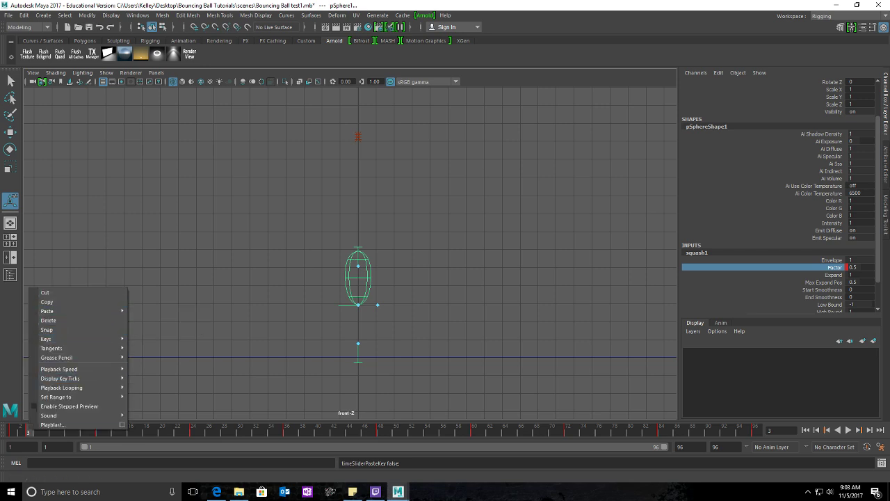
{"action": "left_click", "coordinate": [176, 430]}
{"action": "right_click", "coordinate": [176, 429]}
{"action": "mouse_move", "coordinate": [222, 315]}
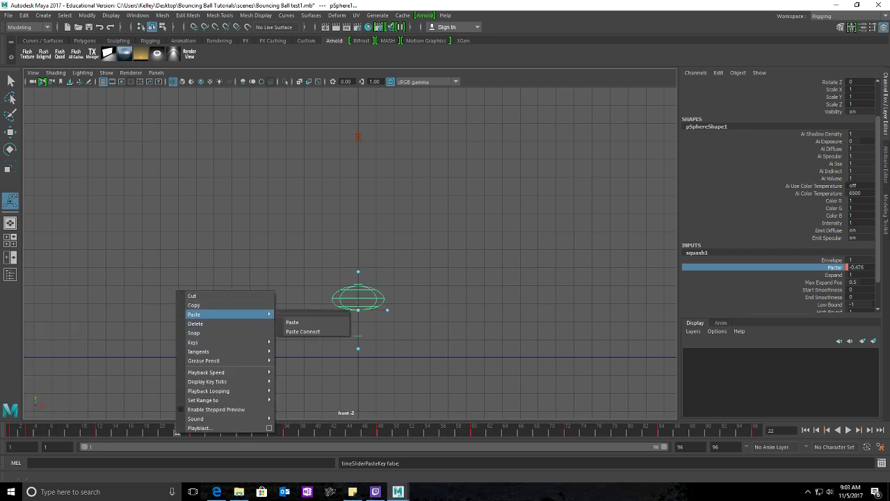
{"action": "left_click", "coordinate": [292, 322]}
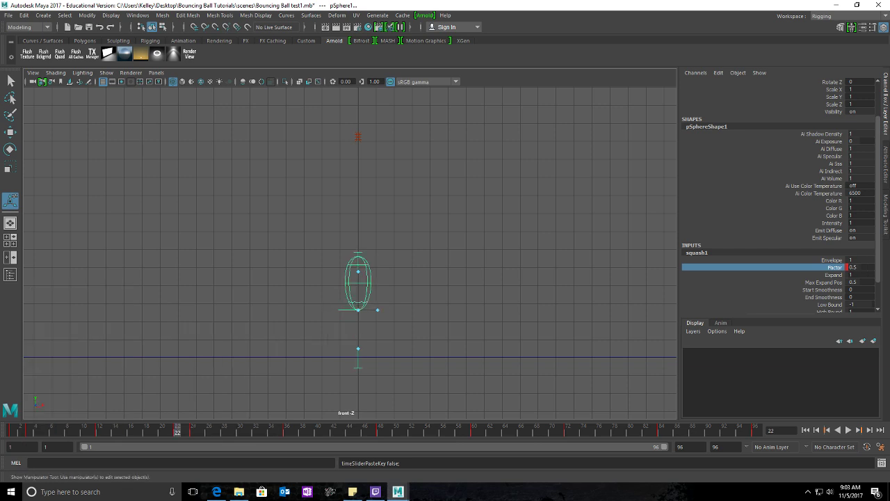
{"action": "left_click", "coordinate": [209, 429]}
{"action": "right_click", "coordinate": [208, 429]}
{"action": "mouse_move", "coordinate": [259, 314]}
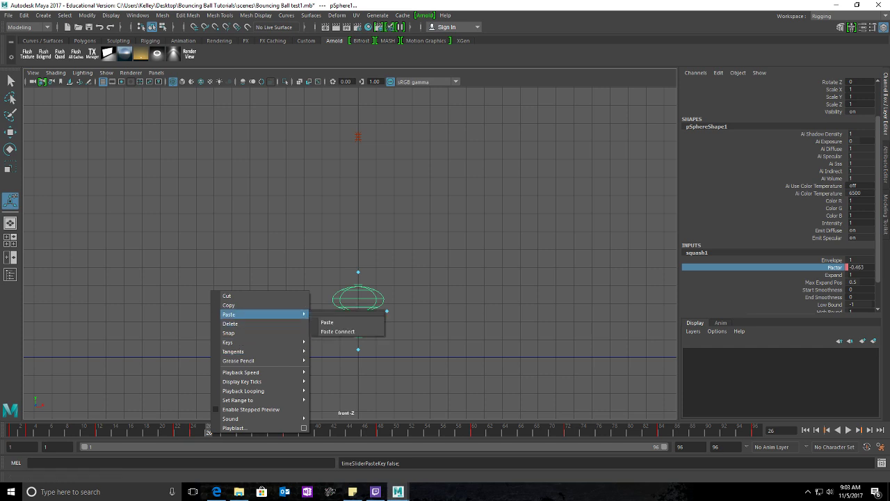
{"action": "left_click", "coordinate": [327, 322]}
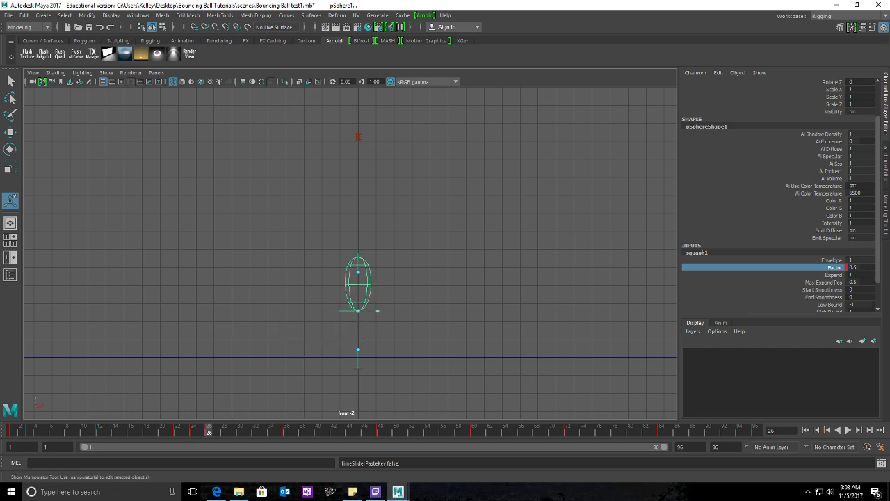
Step: Paste the copied stretch key at frames 46 and 50, just before and after the ground contact at frame 48
{"action": "left_click", "coordinate": [365, 430]}
{"action": "right_click", "coordinate": [364, 429]}
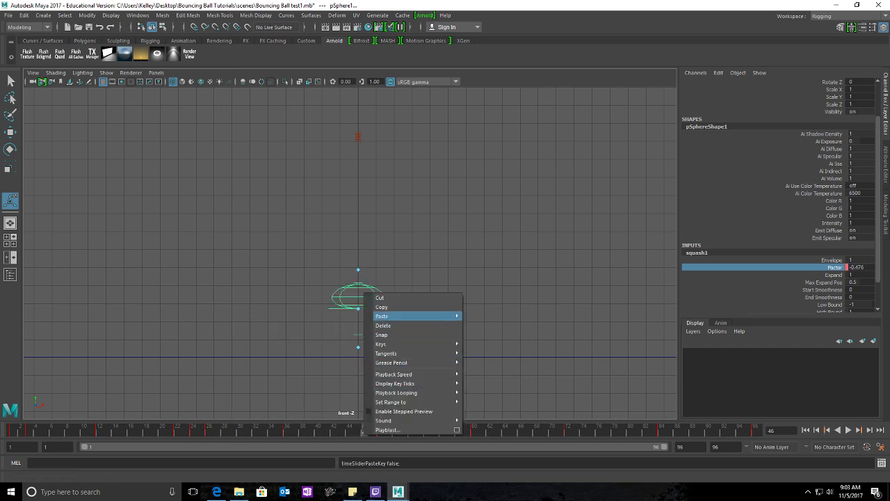
{"action": "mouse_move", "coordinate": [418, 316]}
{"action": "left_click", "coordinate": [483, 324]}
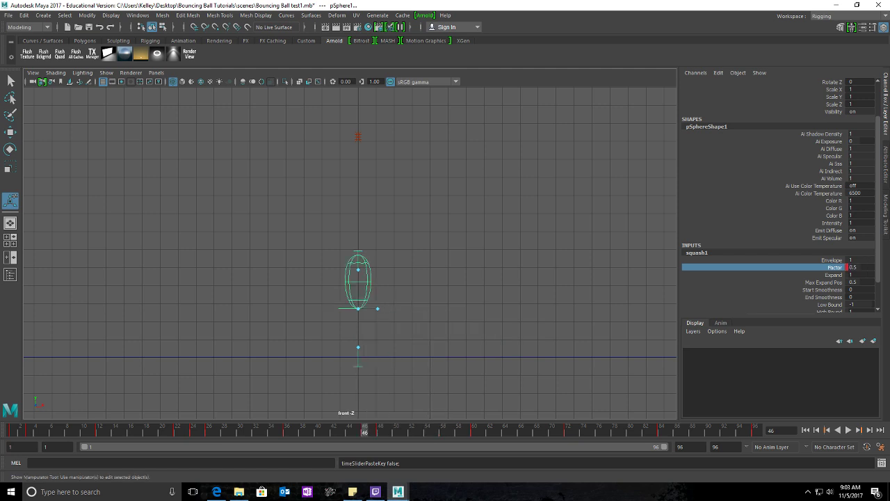
{"action": "left_click", "coordinate": [395, 429]}
{"action": "right_click", "coordinate": [395, 429]}
{"action": "mouse_move", "coordinate": [452, 315]}
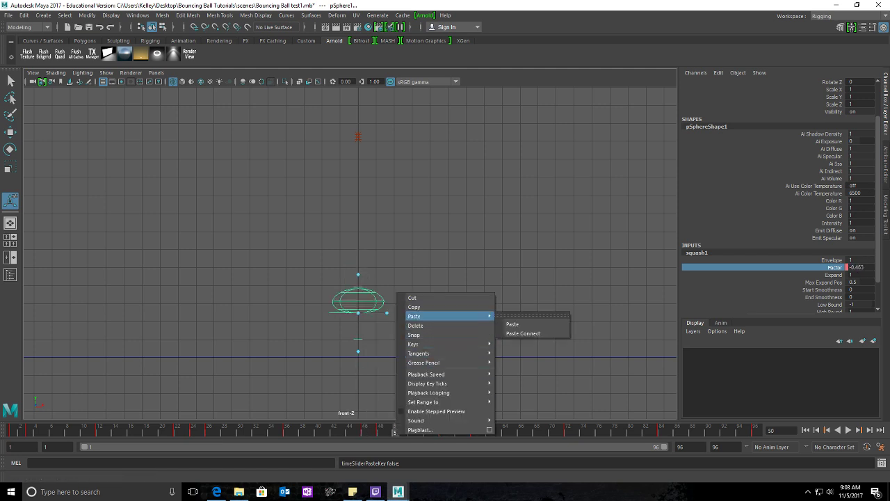
{"action": "left_click", "coordinate": [515, 324]}
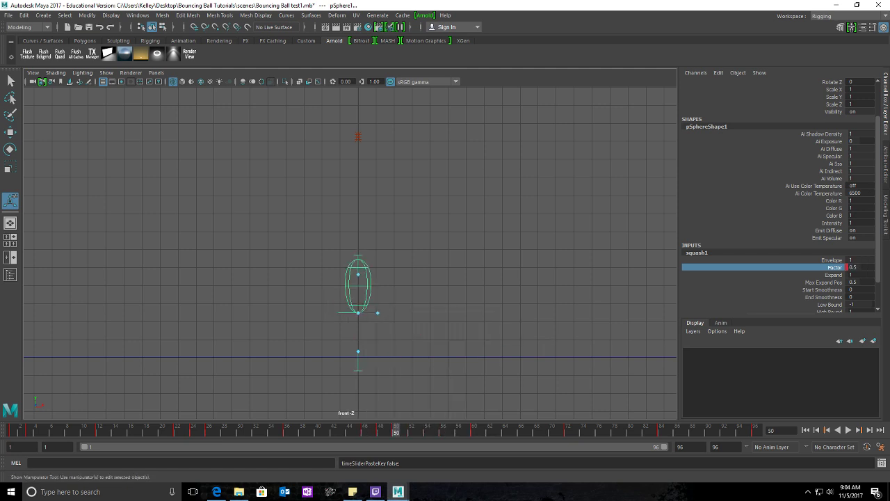
Step: Paste the copied stretch key at frames 70 and 74, just before and after the ground contact at frame 72
{"action": "left_click", "coordinate": [552, 429]}
{"action": "right_click", "coordinate": [551, 429]}
{"action": "mouse_move", "coordinate": [612, 311]}
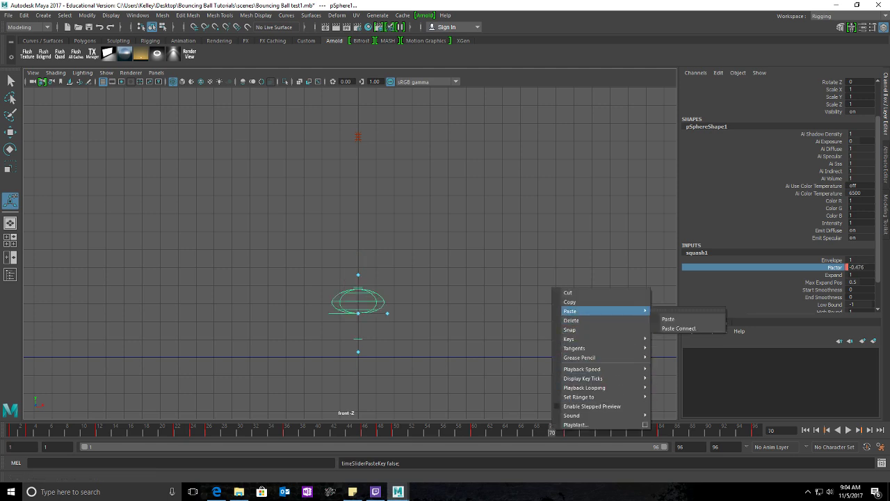
{"action": "left_click", "coordinate": [688, 319]}
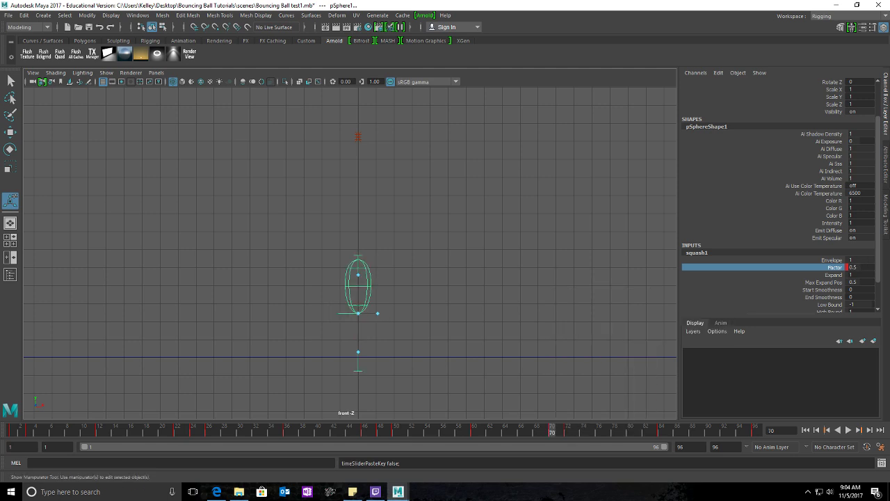
{"action": "left_click", "coordinate": [582, 429]}
{"action": "right_click", "coordinate": [583, 429]}
{"action": "mouse_move", "coordinate": [626, 317]}
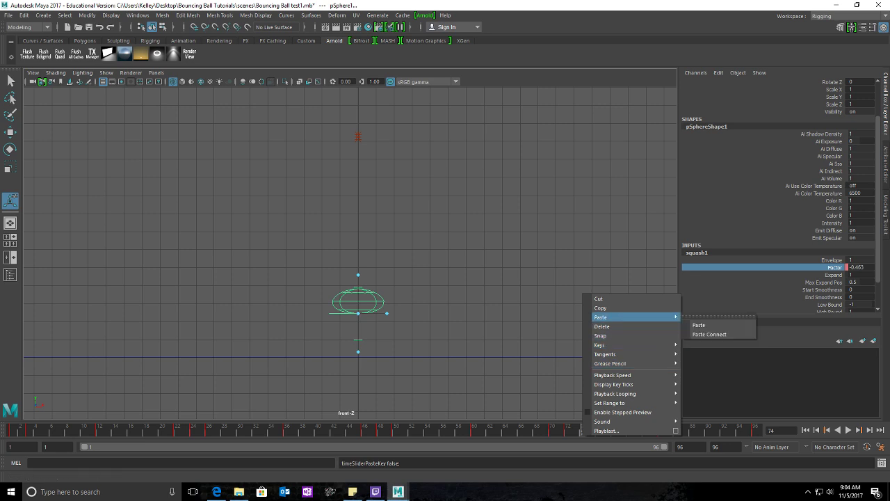
{"action": "left_click", "coordinate": [698, 325]}
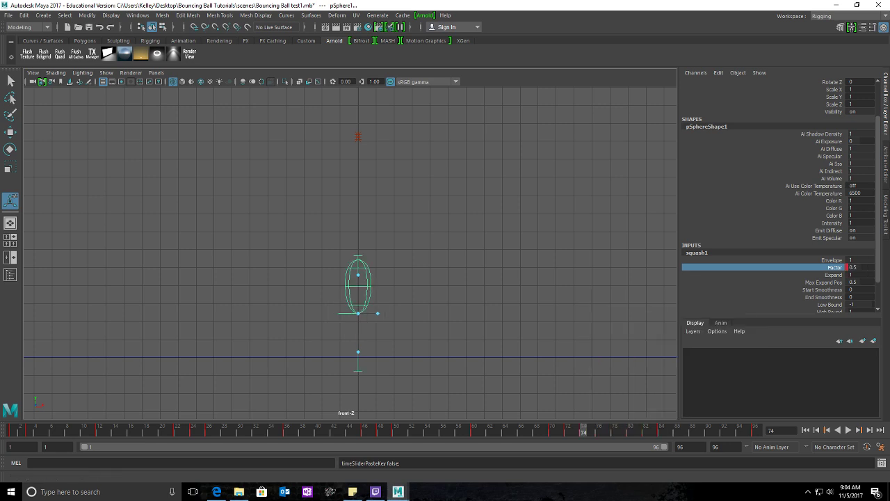
Step: Paste the copied stretch key at frame 94, just before the final ground contact
{"action": "left_click", "coordinate": [738, 429]}
{"action": "right_click", "coordinate": [739, 429]}
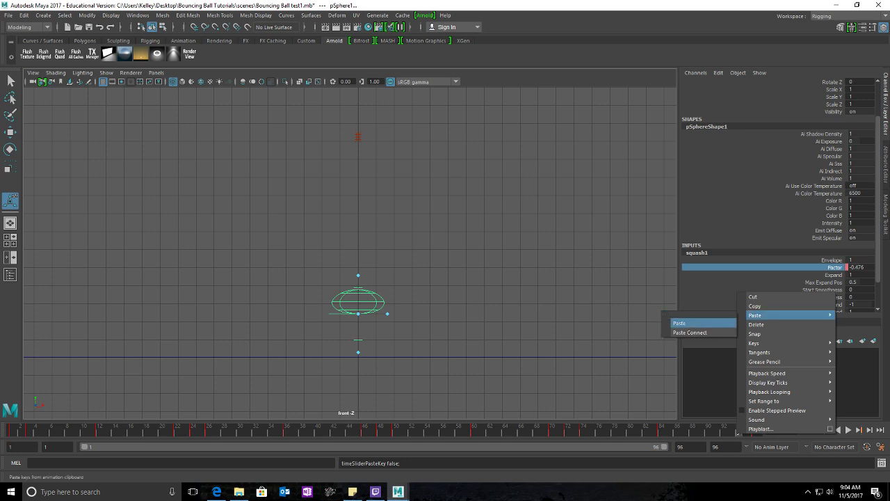
{"action": "left_click", "coordinate": [680, 324]}
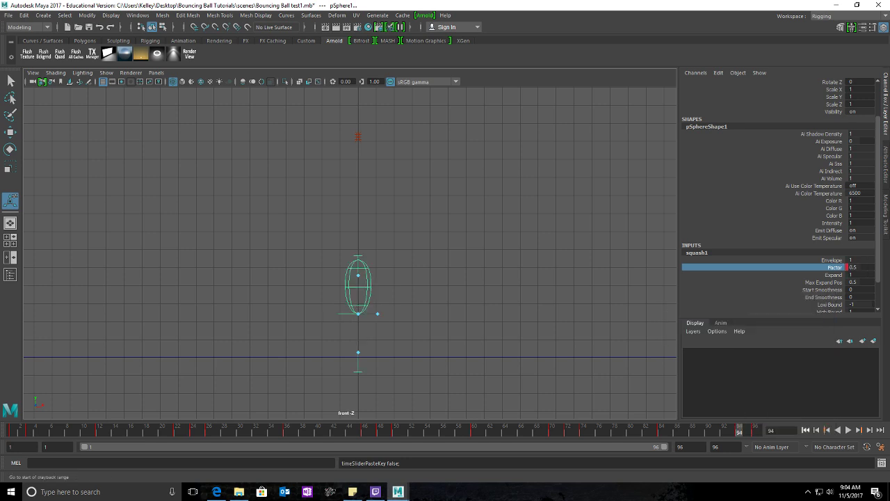
Step: Play the animation from frame 1 to review the squash and stretch across all the bounces
{"action": "left_click", "coordinate": [806, 430]}
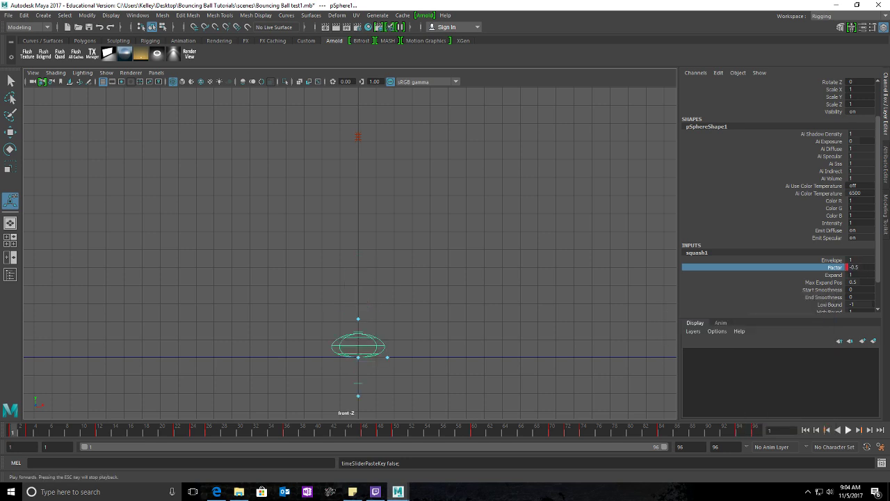
{"action": "left_click", "coordinate": [849, 430]}
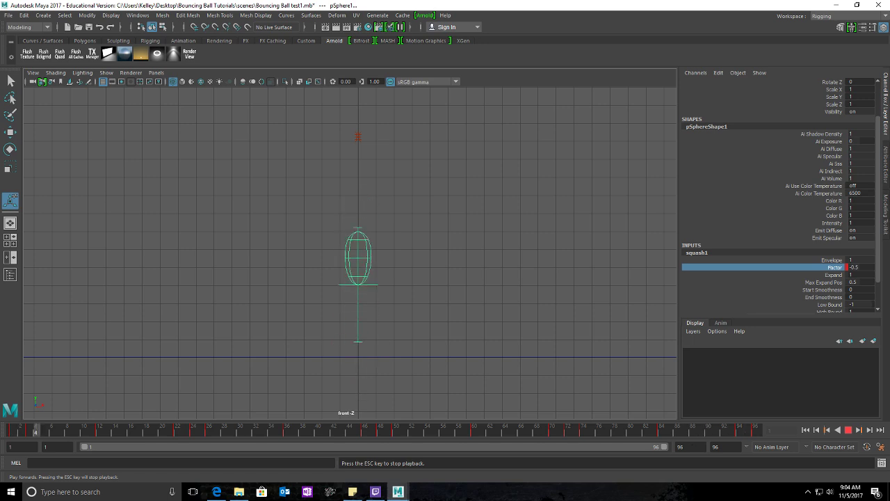
{"action": "key", "text": "Escape"}
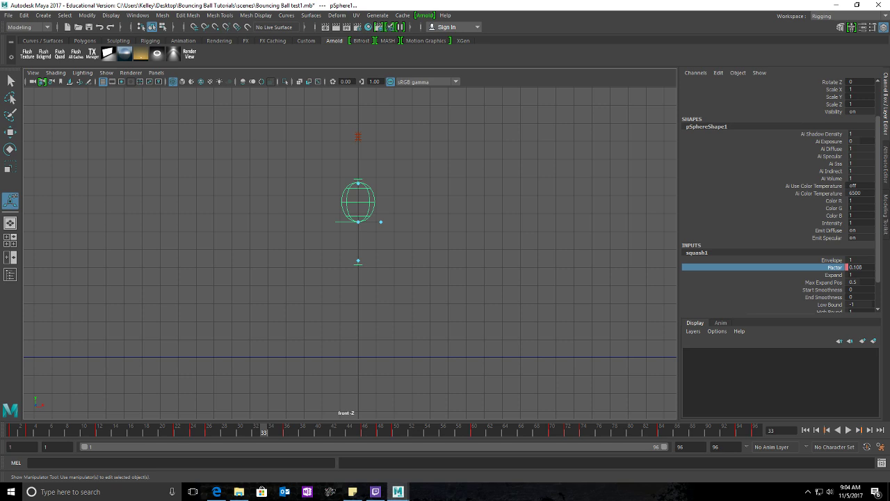
Step: Set the timeline's playback speed to Real-time
{"action": "right_click", "coordinate": [510, 429]}
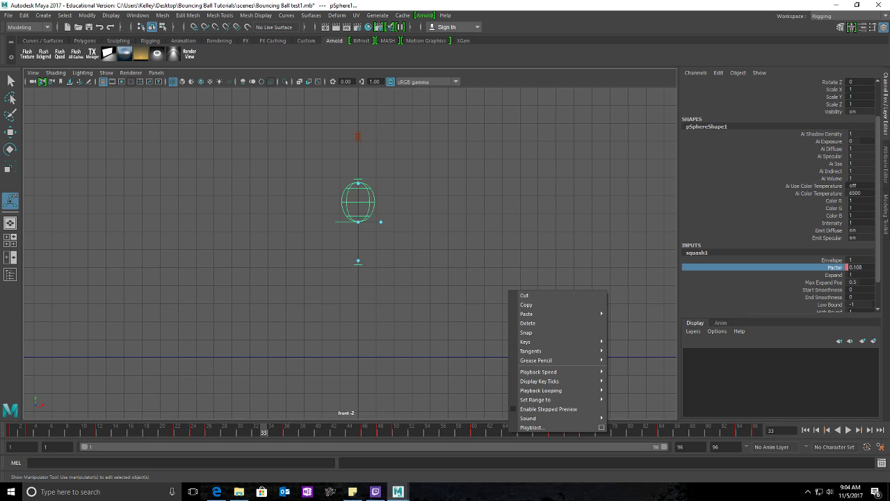
{"action": "mouse_move", "coordinate": [549, 372]}
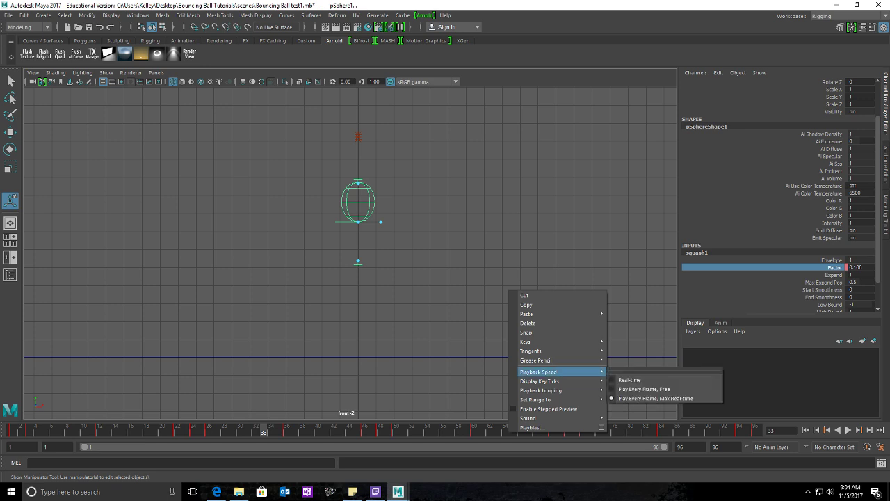
{"action": "right_click", "coordinate": [491, 431]}
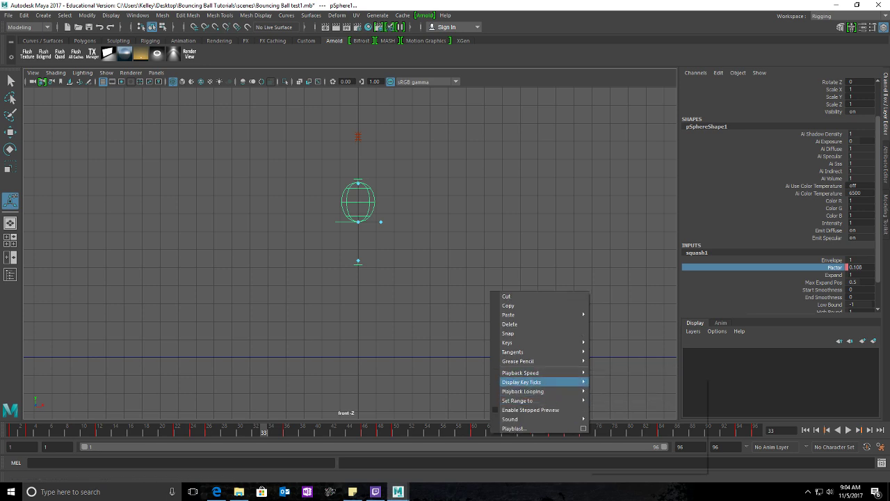
{"action": "mouse_move", "coordinate": [536, 373]}
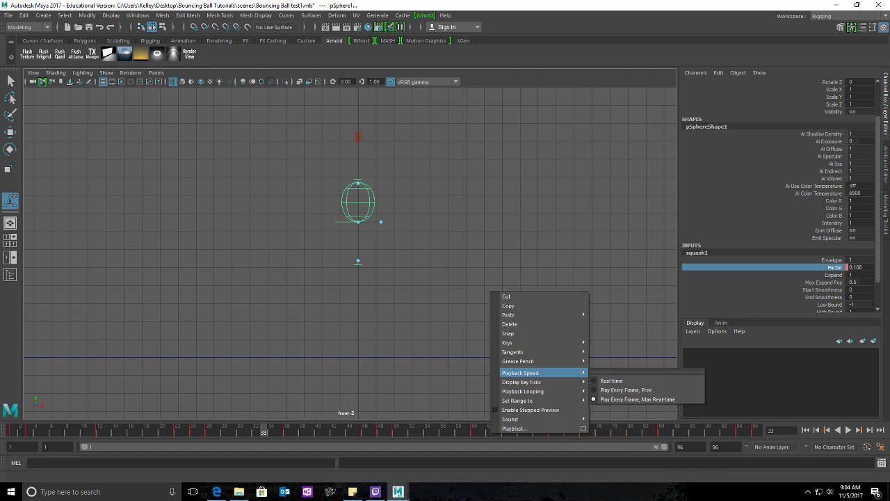
{"action": "left_click", "coordinate": [612, 381]}
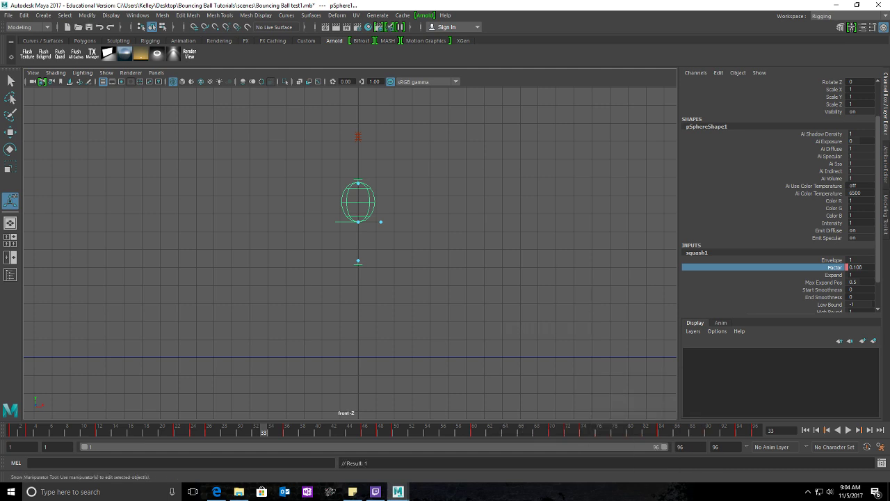
Step: Reopen the playback speed options in a floating window, keep Real-time chosen and close the window
{"action": "right_click", "coordinate": [534, 429]}
{"action": "mouse_move", "coordinate": [584, 369]}
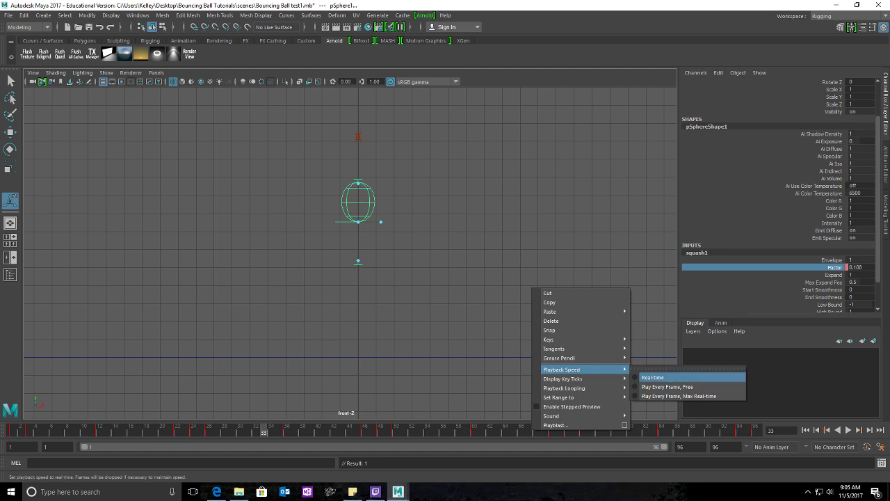
{"action": "left_click", "coordinate": [689, 367]}
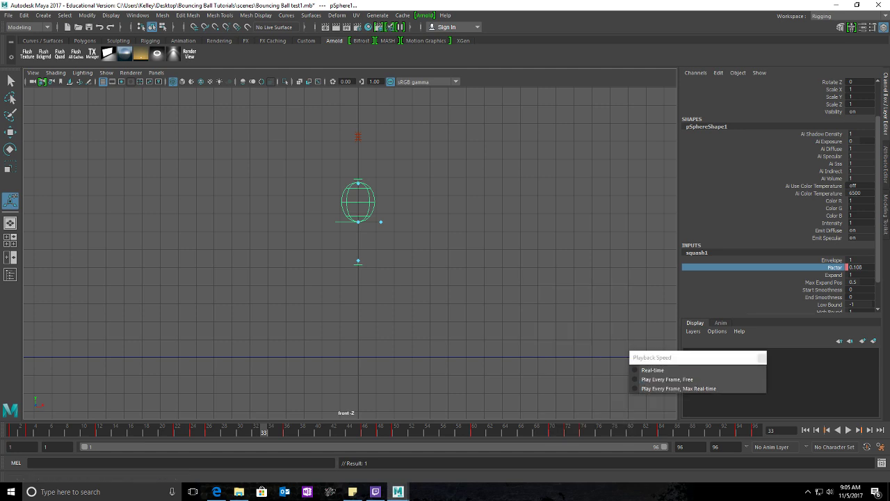
{"action": "left_click", "coordinate": [653, 370]}
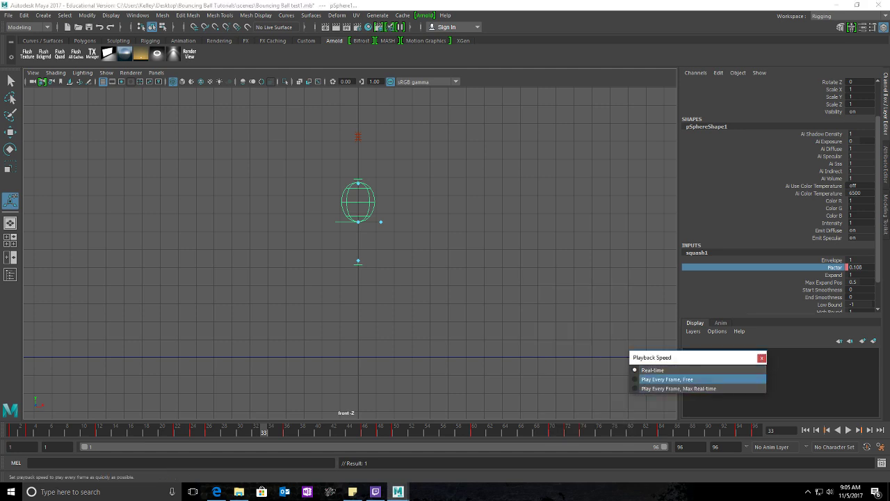
{"action": "left_click", "coordinate": [761, 357]}
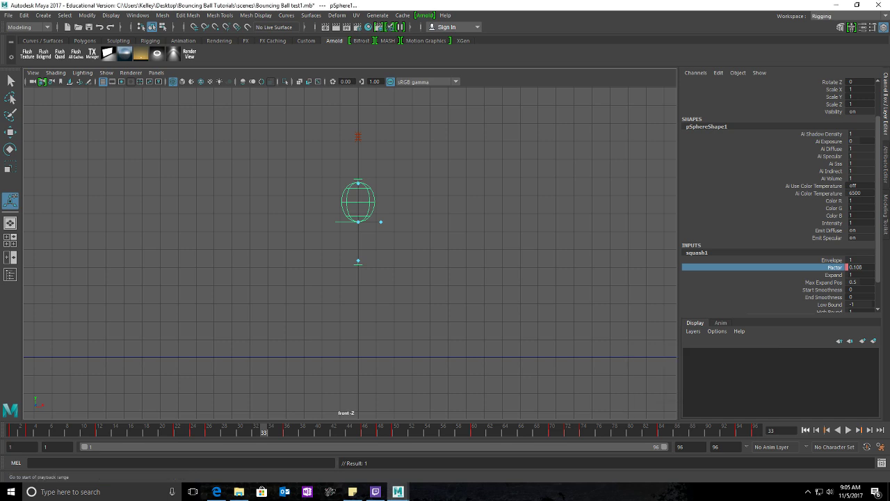
Step: Play the animation from the start to review it in real time, and return to frame 1
{"action": "left_click", "coordinate": [806, 430]}
{"action": "left_click", "coordinate": [848, 429]}
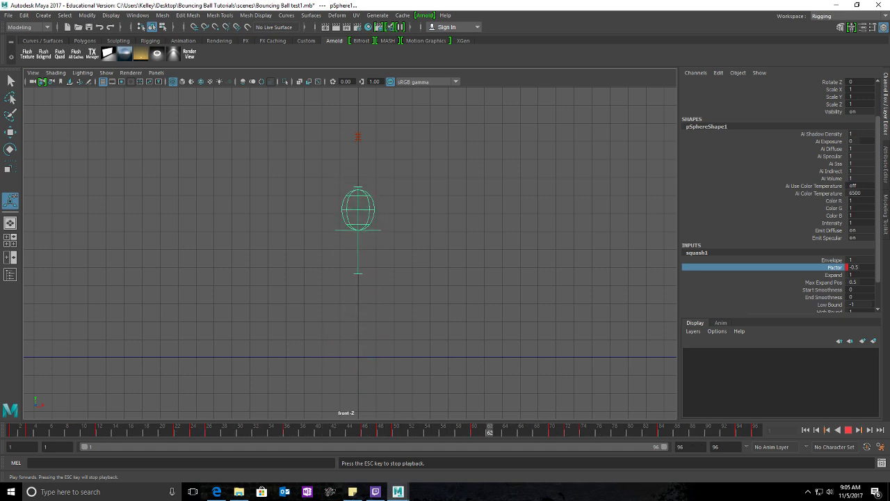
{"action": "left_click", "coordinate": [848, 430]}
{"action": "left_click", "coordinate": [805, 430]}
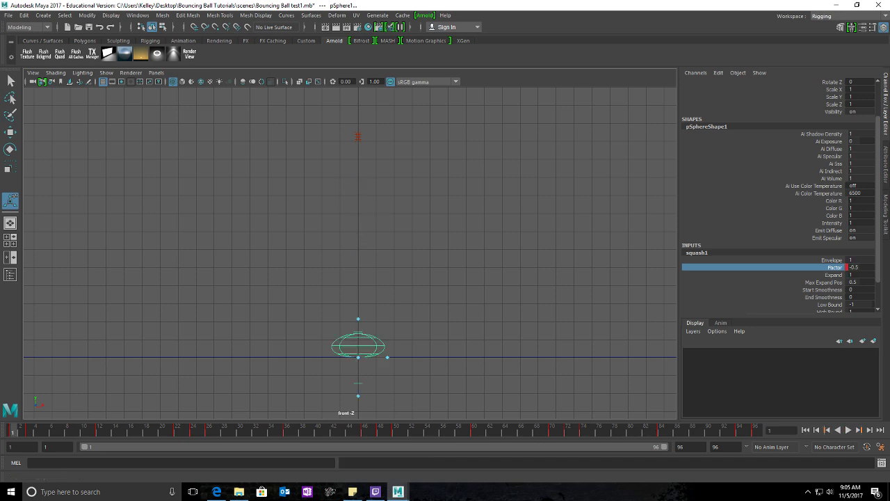
Step: Examine the ball's stretched poses at frames 3 and 22, around its ground contacts
{"action": "key", "text": "."}
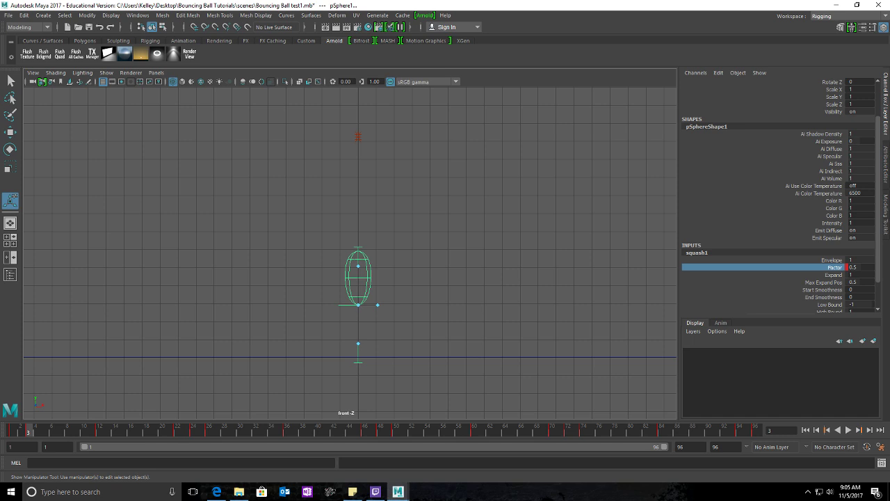
{"action": "key", "text": "alt+v"}
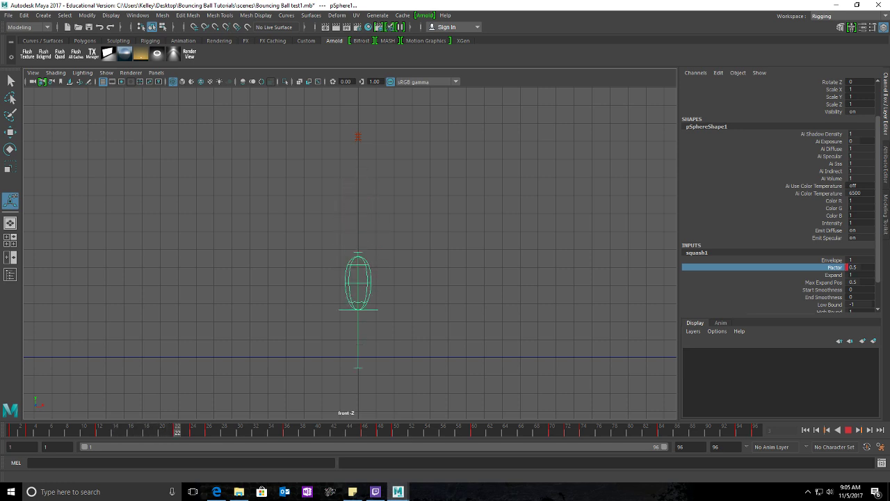
{"action": "key", "text": "Escape"}
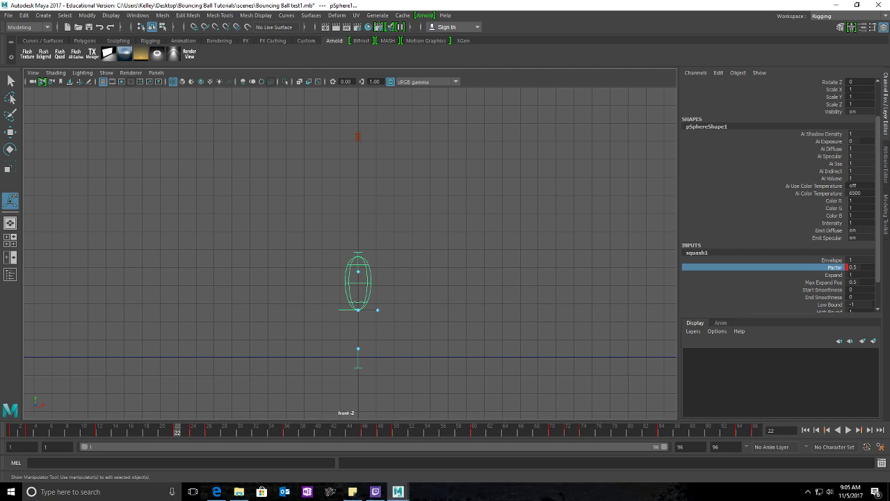
Step: Select the squash deformer handle under the ball and key its Translate Y at frame 1
{"action": "left_click", "coordinate": [358, 362]}
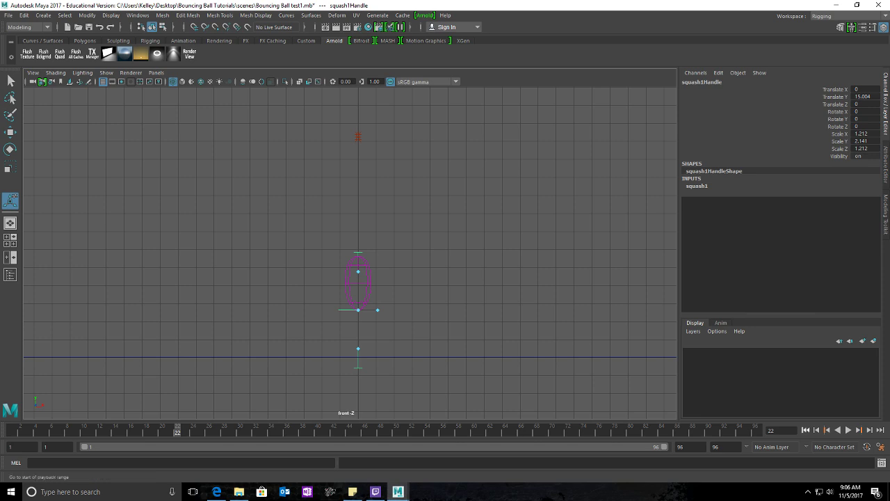
{"action": "left_click", "coordinate": [805, 430]}
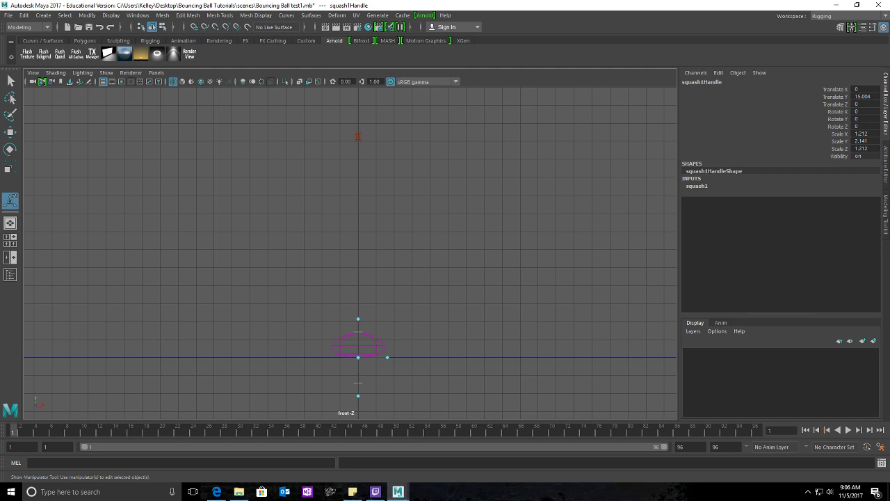
{"action": "left_click", "coordinate": [358, 345]}
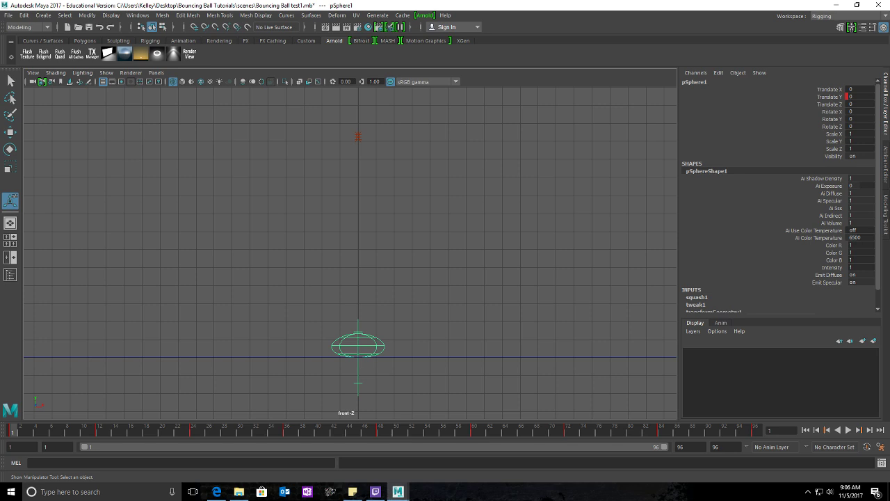
{"action": "left_click_drag", "start_coordinate": [335, 379], "coordinate": [420, 395]}
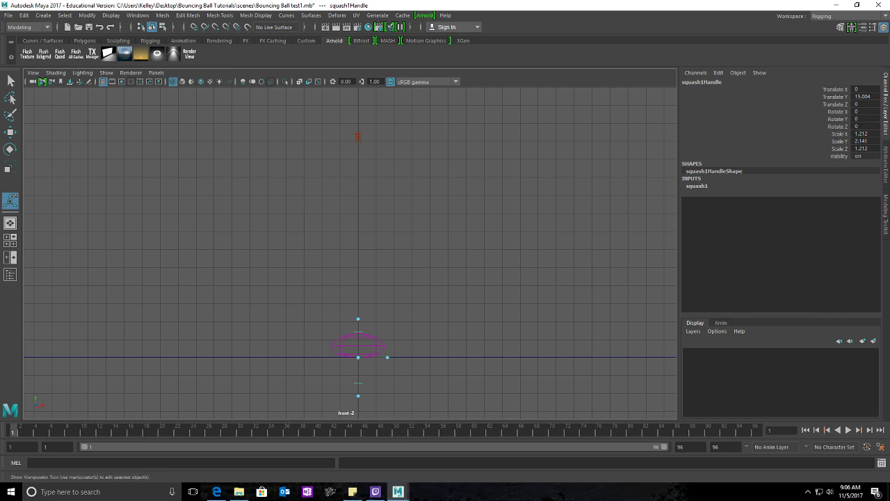
{"action": "left_click", "coordinate": [358, 345]}
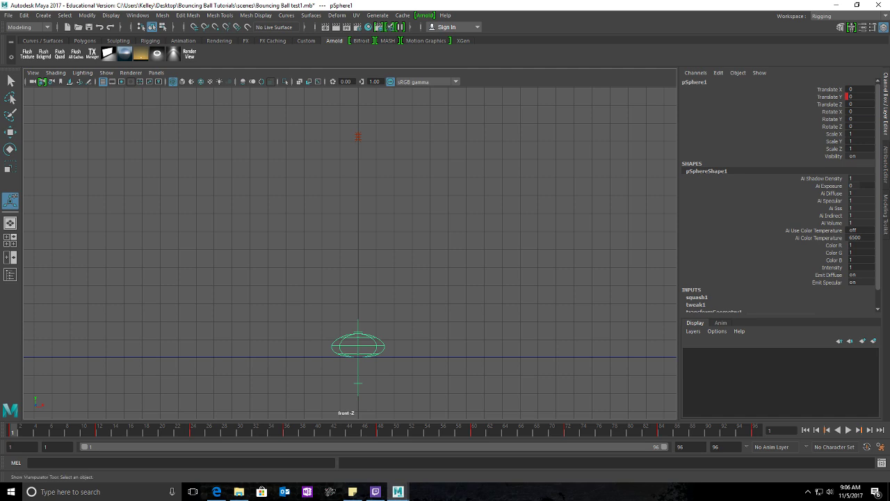
{"action": "left_click_drag", "start_coordinate": [327, 372], "coordinate": [428, 394]}
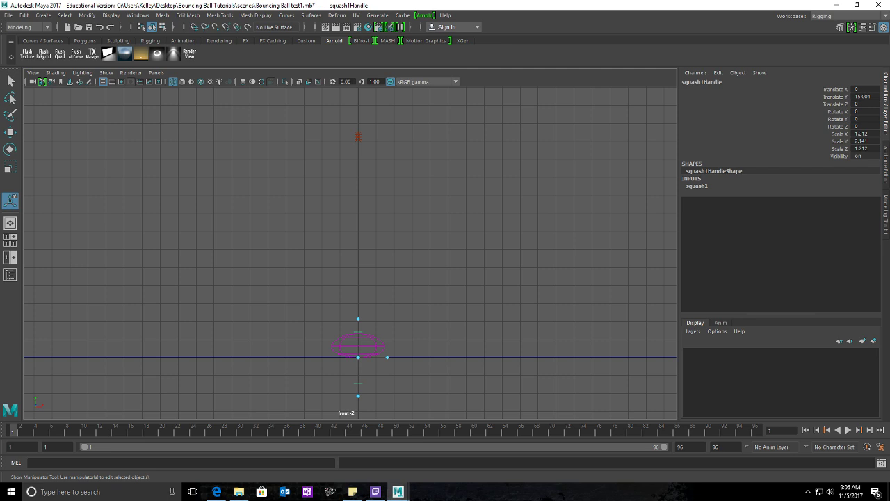
{"action": "key", "text": "w"}
{"action": "right_click", "coordinate": [780, 97]}
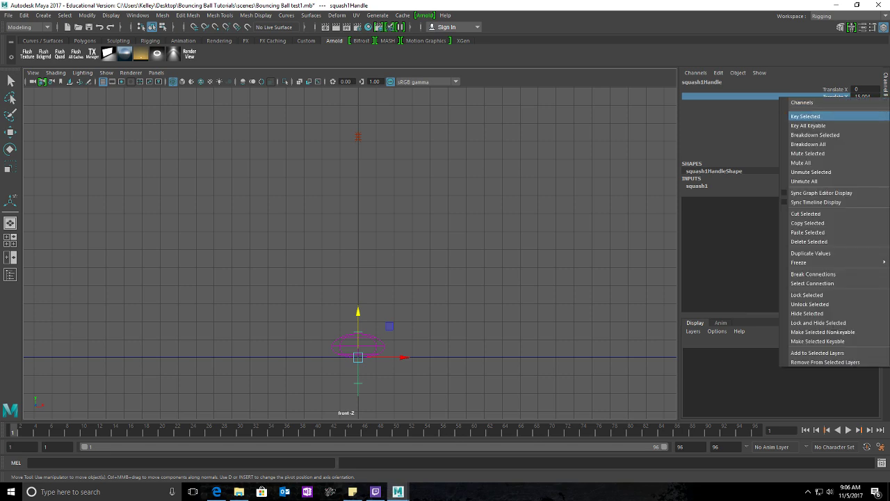
{"action": "left_click", "coordinate": [806, 116]}
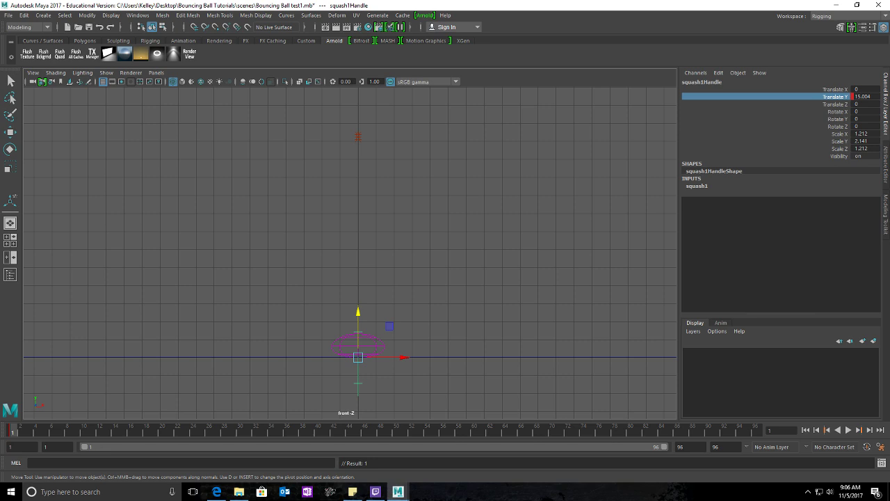
Step: Key the squash handle's Translate Y at the ground contacts on frames 24 and 48
{"action": "left_click", "coordinate": [194, 430]}
{"action": "right_click", "coordinate": [780, 97]}
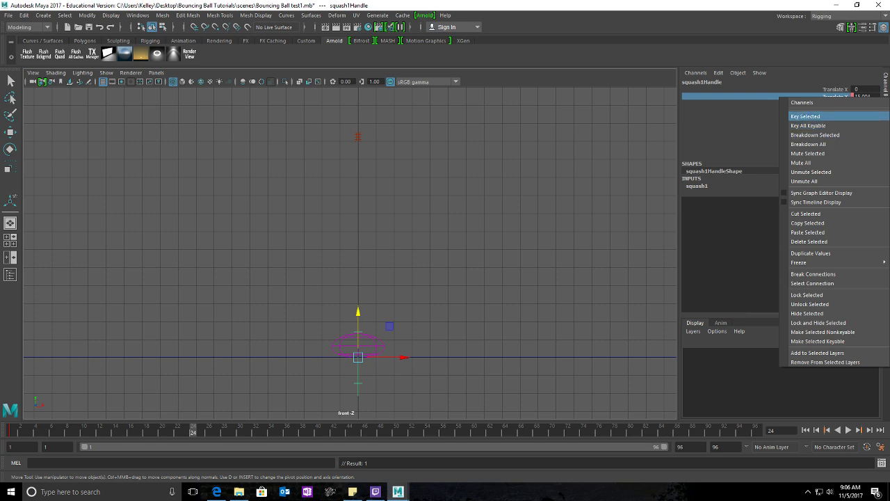
{"action": "left_click", "coordinate": [805, 116]}
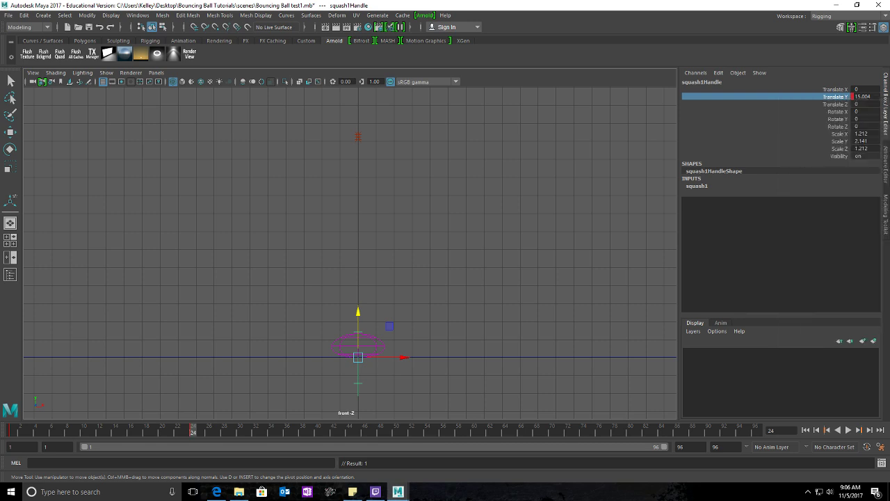
{"action": "left_click", "coordinate": [381, 430]}
{"action": "right_click", "coordinate": [781, 97]}
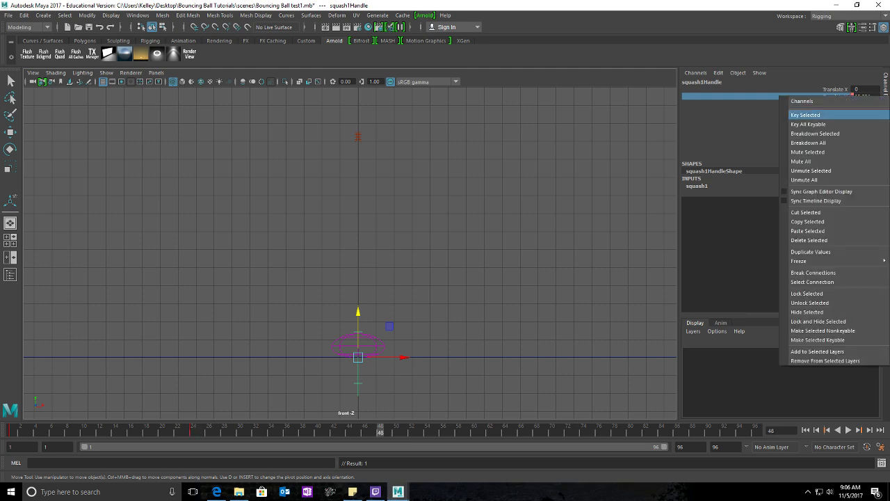
{"action": "left_click", "coordinate": [806, 115]}
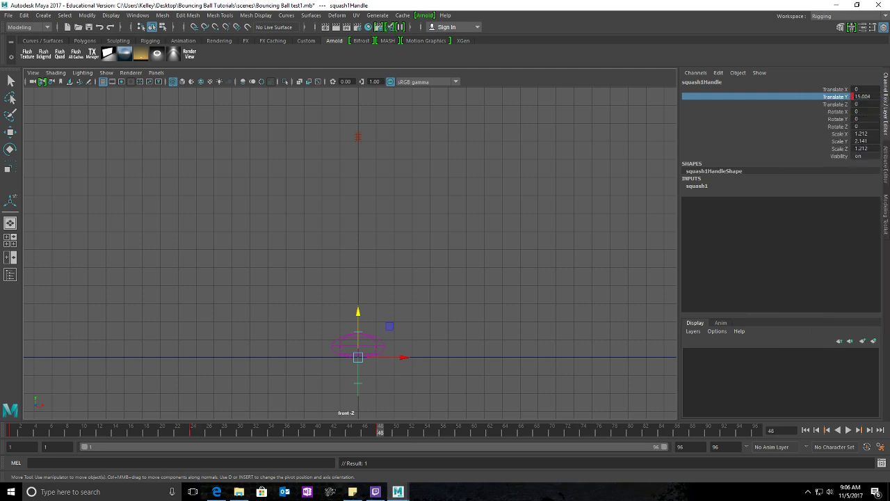
Step: Key the squash handle's Translate Y at the ground contacts on frames 72 and 96
{"action": "left_click", "coordinate": [568, 430]}
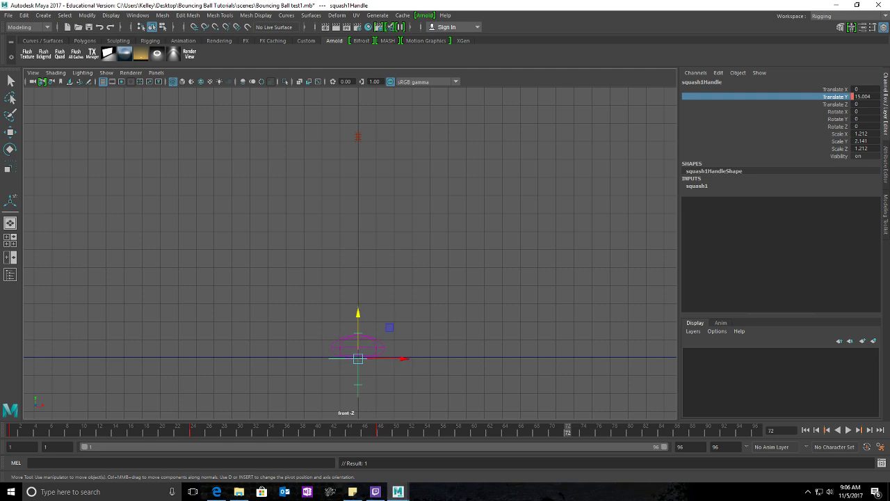
{"action": "right_click", "coordinate": [781, 97]}
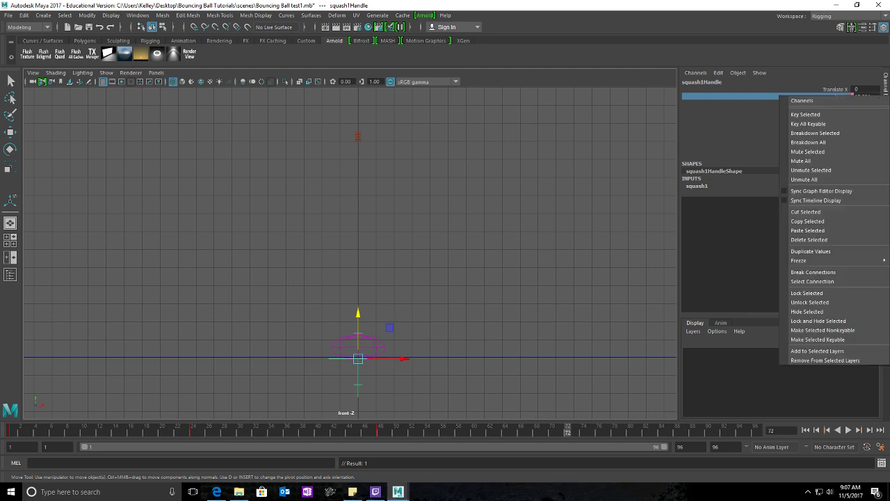
{"action": "left_click", "coordinate": [805, 115]}
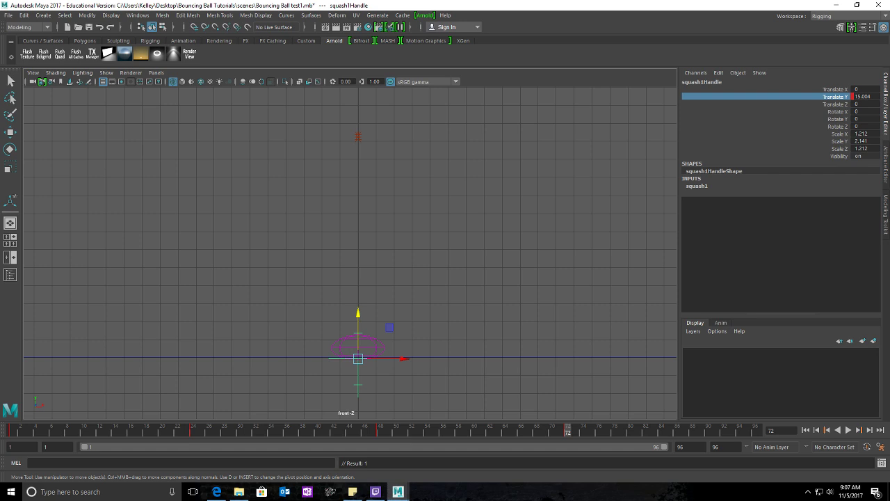
{"action": "left_click", "coordinate": [755, 430]}
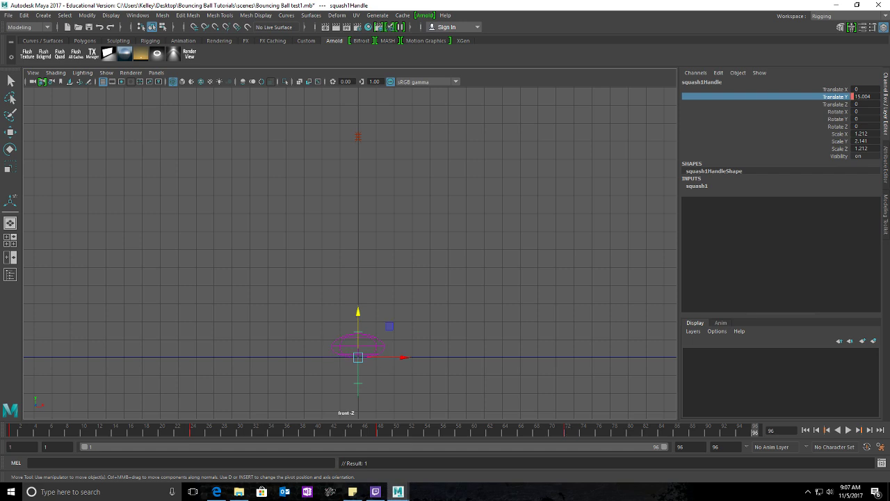
{"action": "right_click", "coordinate": [781, 97]}
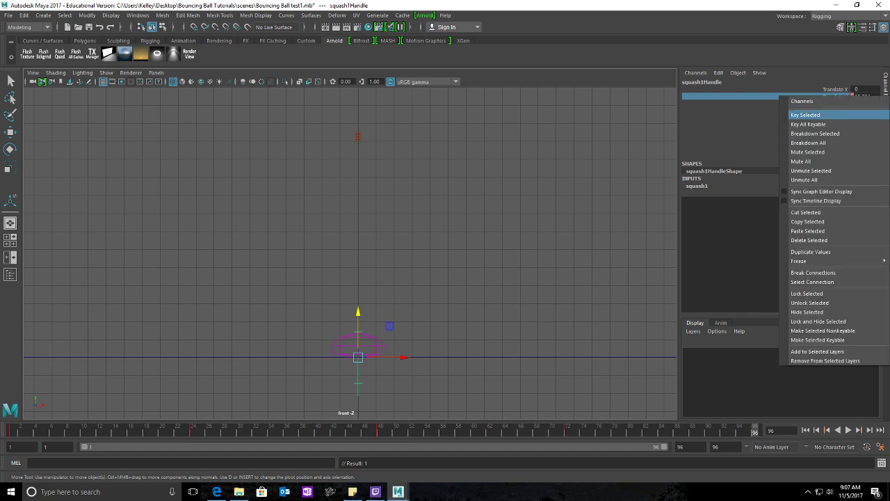
{"action": "left_click", "coordinate": [805, 115]}
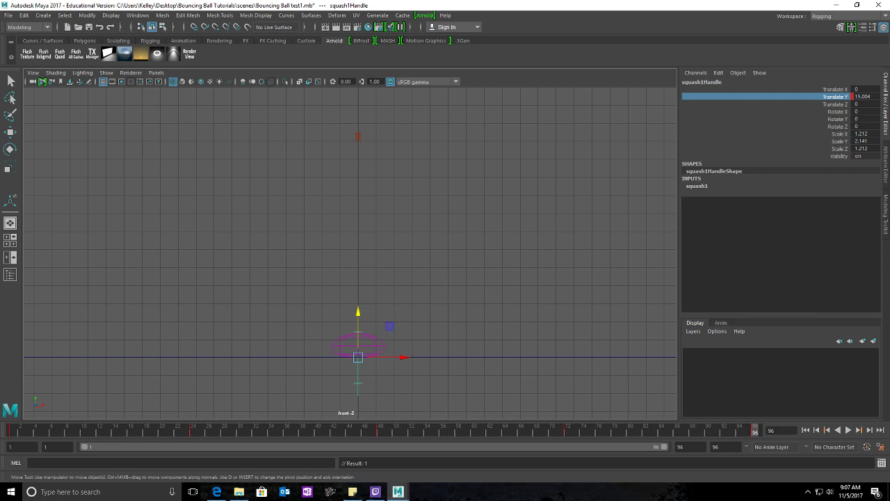
Step: Key the squash handle's Translate Y at frame 3, on the stretch pose just after the first contact
{"action": "left_click", "coordinate": [193, 430]}
{"action": "left_click", "coordinate": [100, 429]}
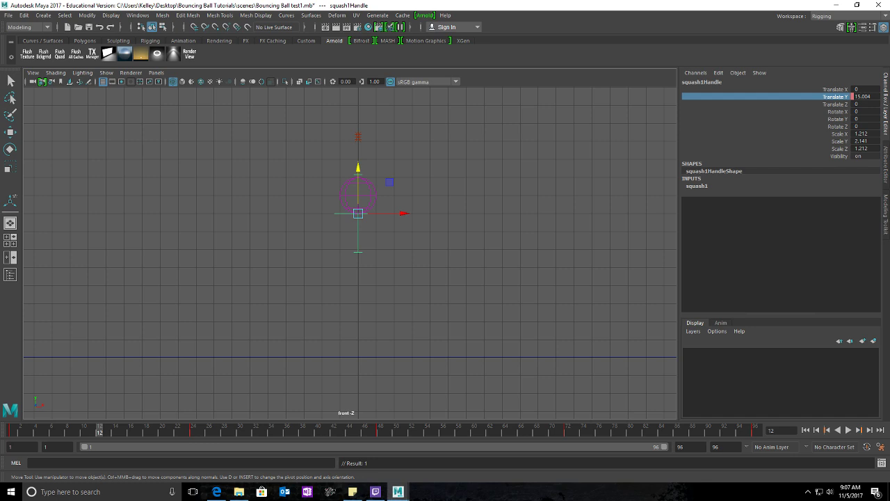
{"action": "key", "text": "alt+v"}
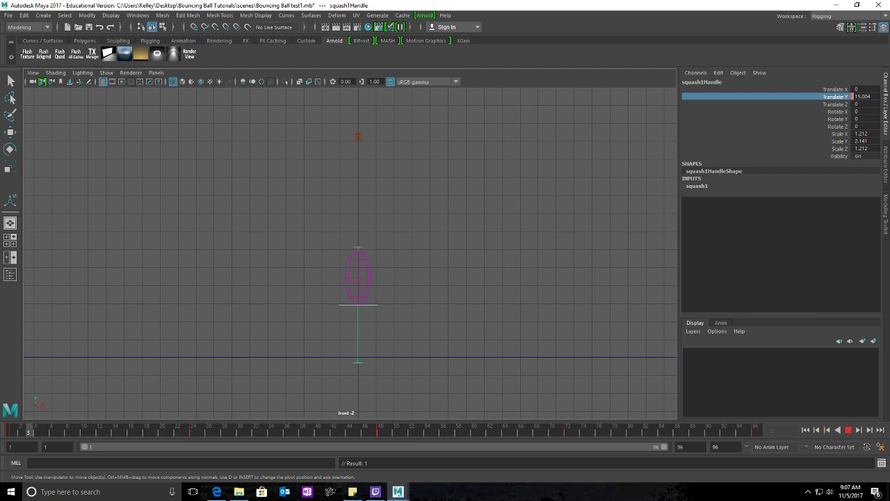
{"action": "key", "text": "alt+v"}
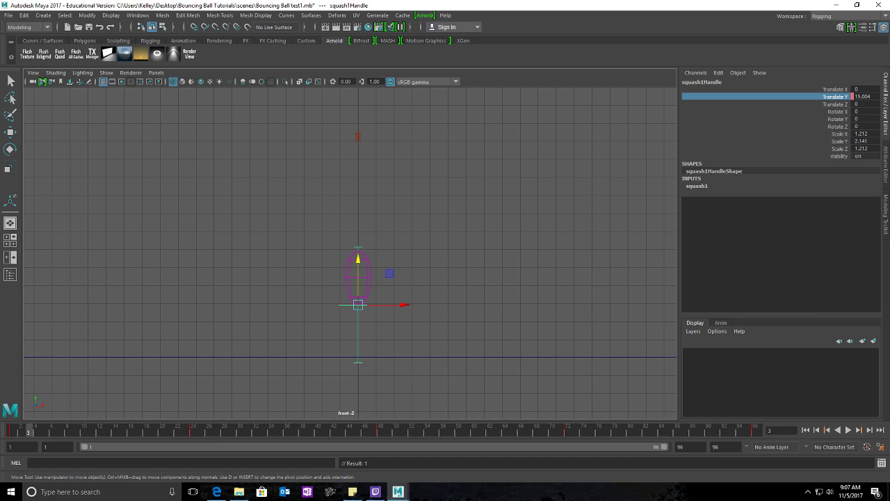
{"action": "right_click", "coordinate": [782, 97]}
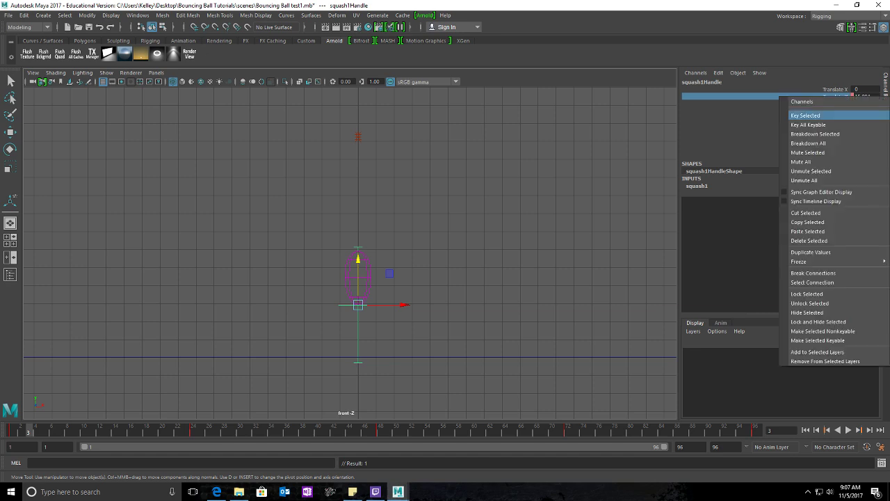
{"action": "left_click", "coordinate": [805, 116]}
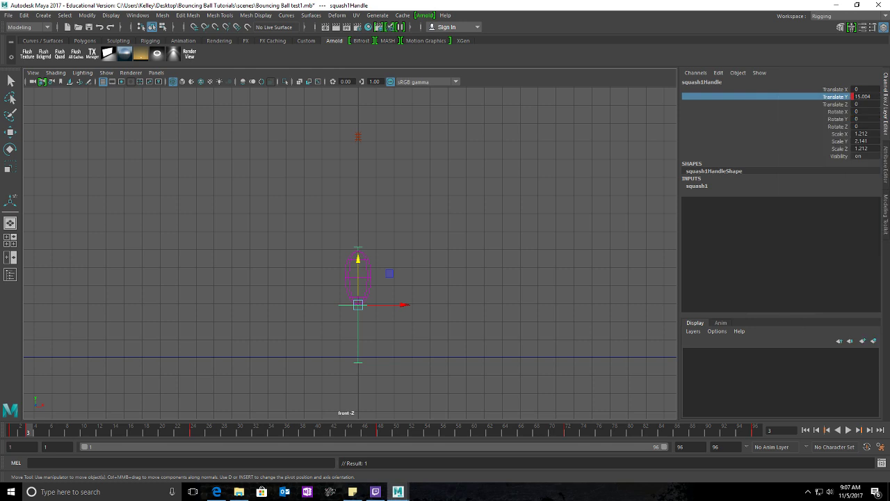
Step: At frame 22, raise the squash handle to the top of the stretched ball, Translate Y about 17.01, and key it
{"action": "key", "text": "alt+v"}
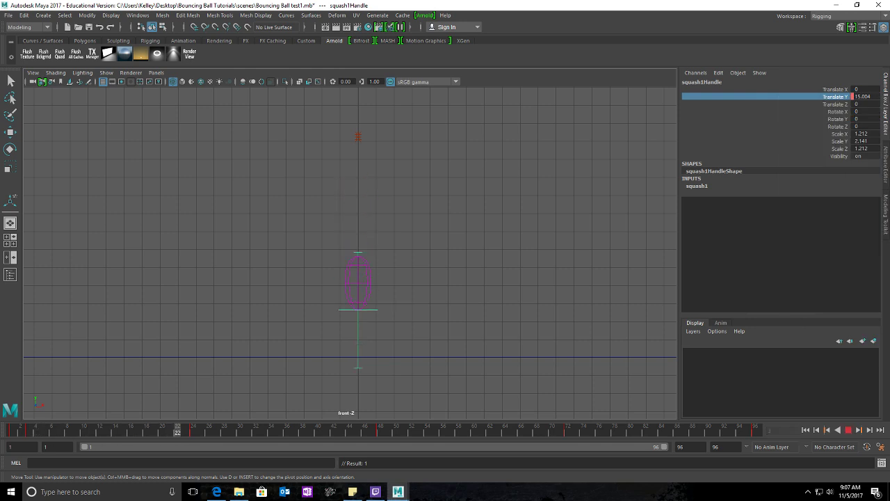
{"action": "key", "text": "alt+v"}
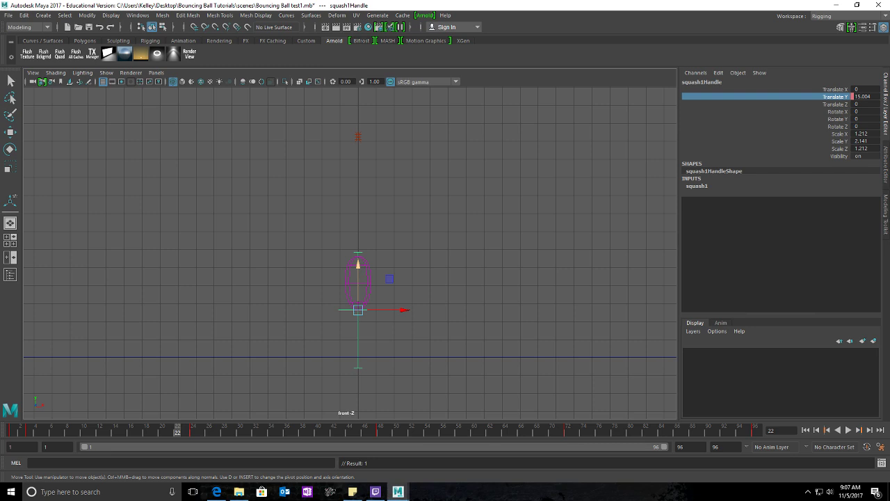
{"action": "mouse_move", "coordinate": [358, 266]}
{"action": "left_mouse_down"}
{"action": "mouse_move", "coordinate": [358, 227]}
{"action": "mouse_move", "coordinate": [357, 249]}
{"action": "left_mouse_up"}
{"action": "right_click", "coordinate": [834, 96]}
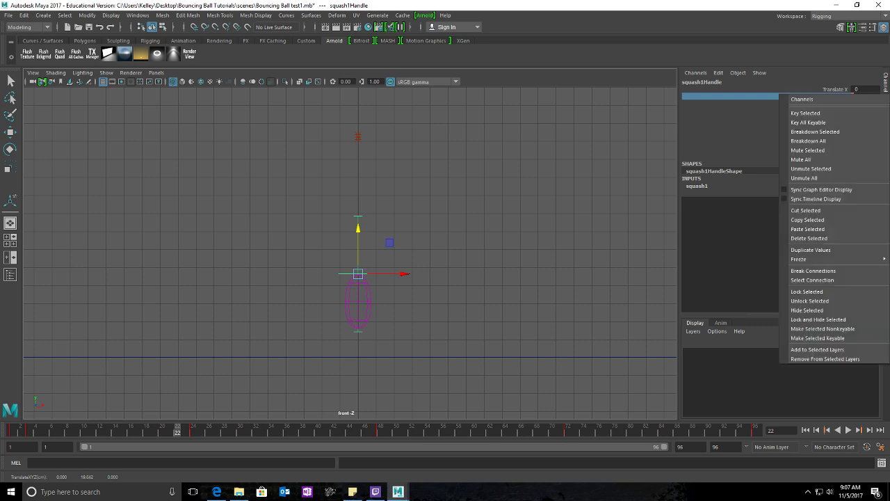
{"action": "left_click", "coordinate": [810, 113]}
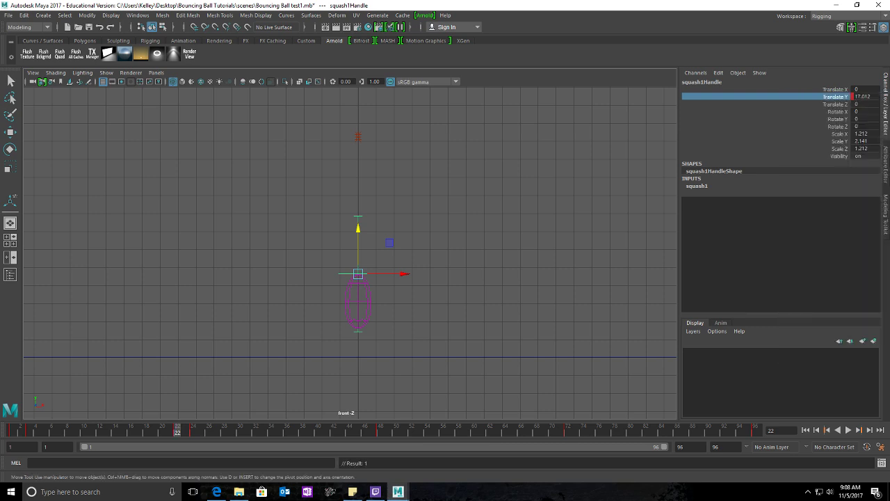
Step: Check the playback from the first frame and key the squash handle's Translate Y at frame 26
{"action": "key", "text": "alt+shift+v"}
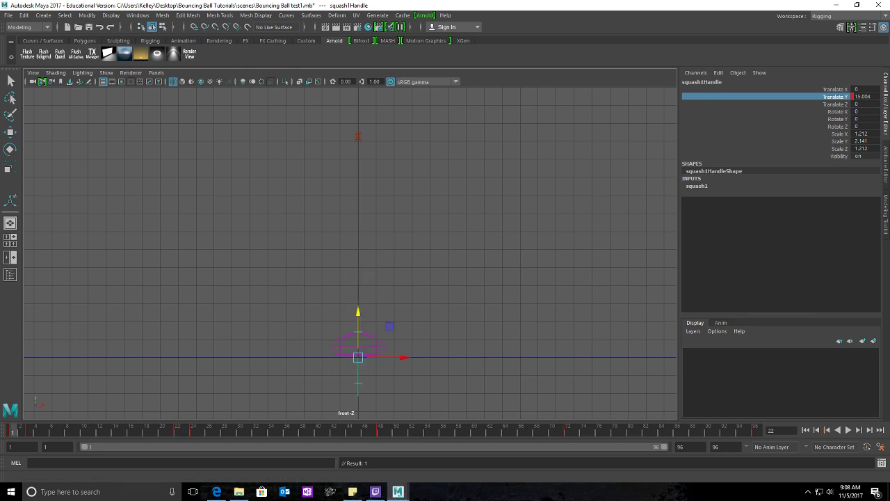
{"action": "key", "text": "alt+v"}
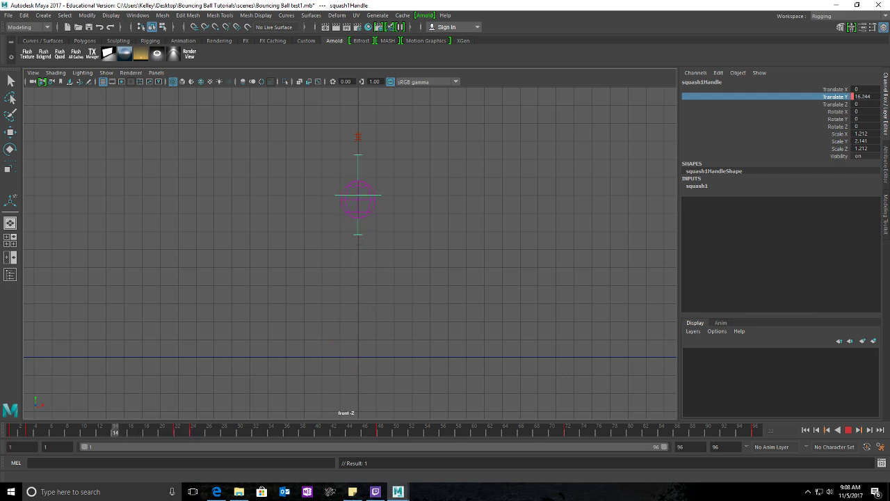
{"action": "key", "text": "Escape"}
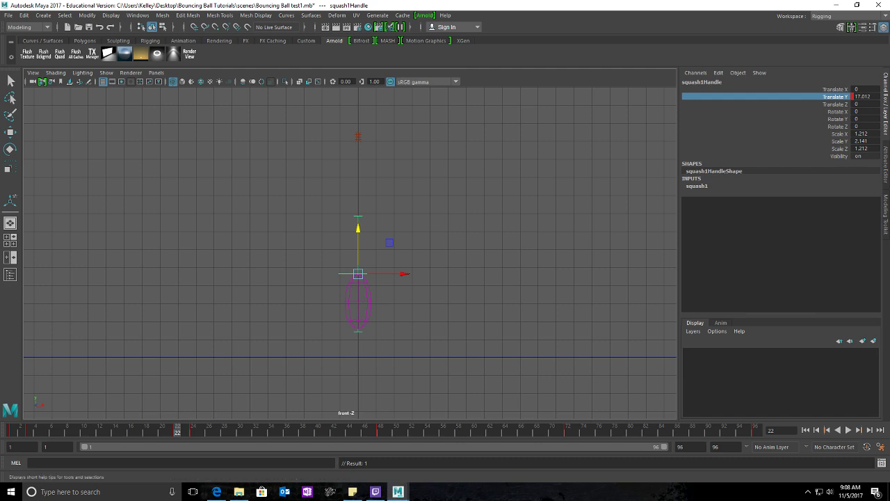
{"action": "left_click_drag", "start_coordinate": [177, 431], "coordinate": [209, 430]}
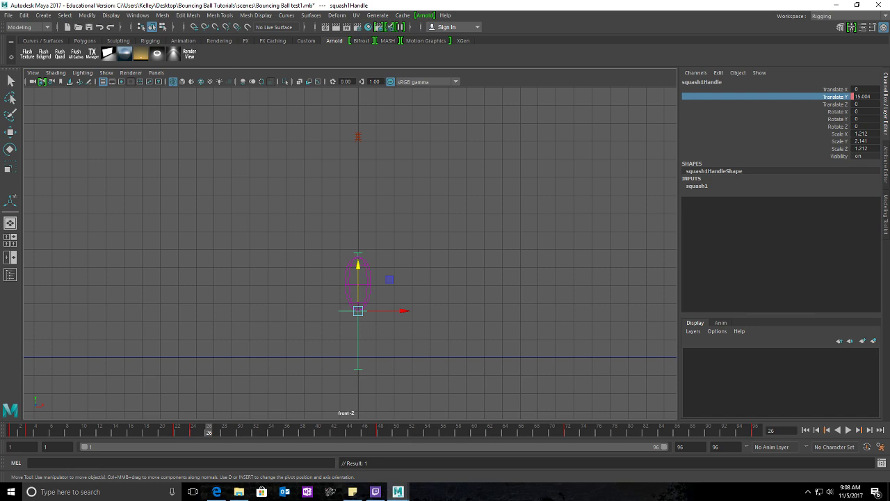
{"action": "right_click", "coordinate": [780, 97]}
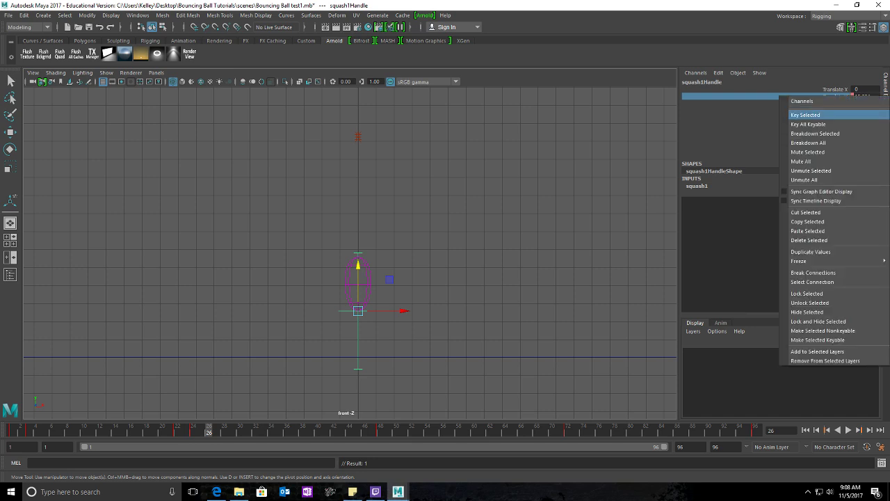
{"action": "left_click", "coordinate": [805, 114]}
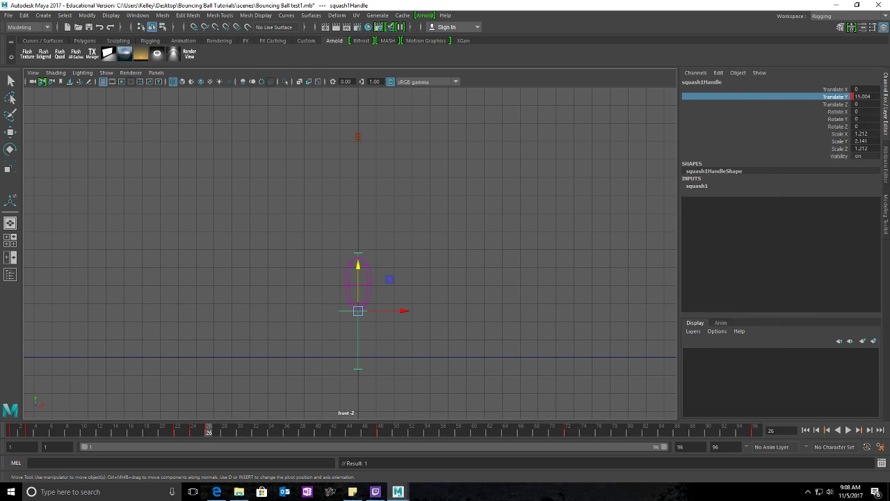
Step: At frame 46, raise the squash handle to a Translate Y of about 16.99 and key it
{"action": "key", "text": "alt+v"}
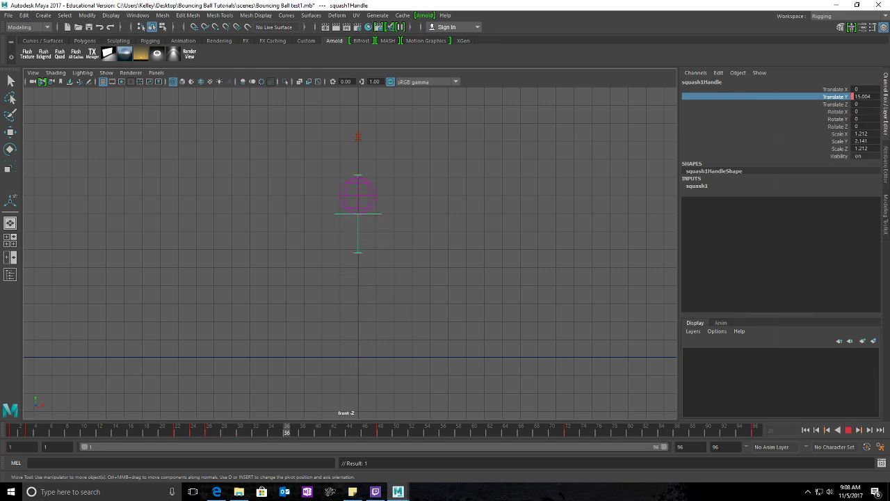
{"action": "key", "text": "alt+v"}
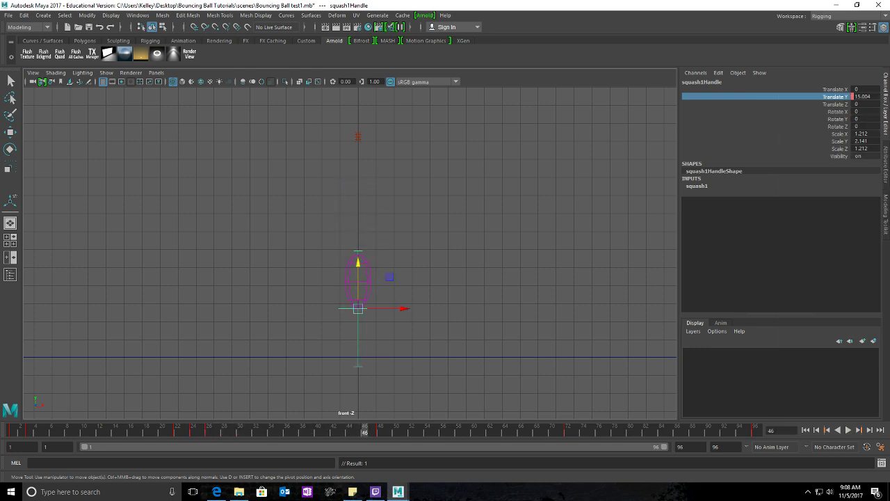
{"action": "left_click_drag", "start_coordinate": [358, 262], "coordinate": [358, 228]}
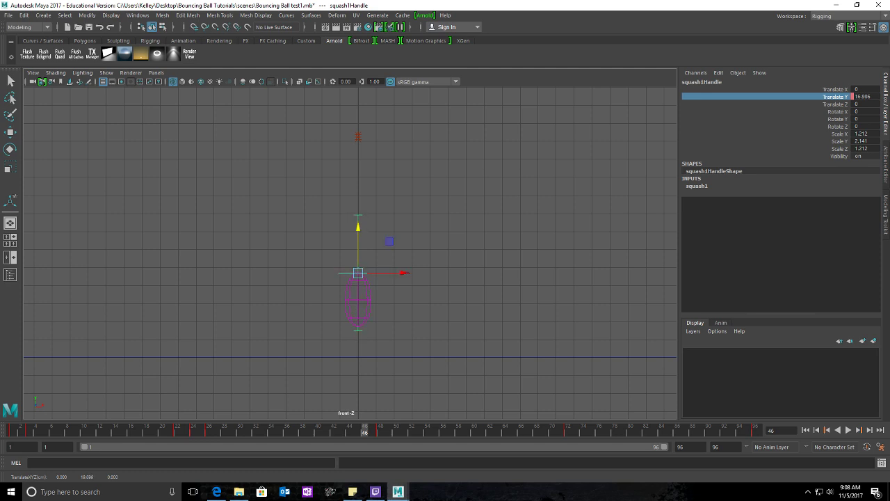
{"action": "right_click", "coordinate": [782, 97]}
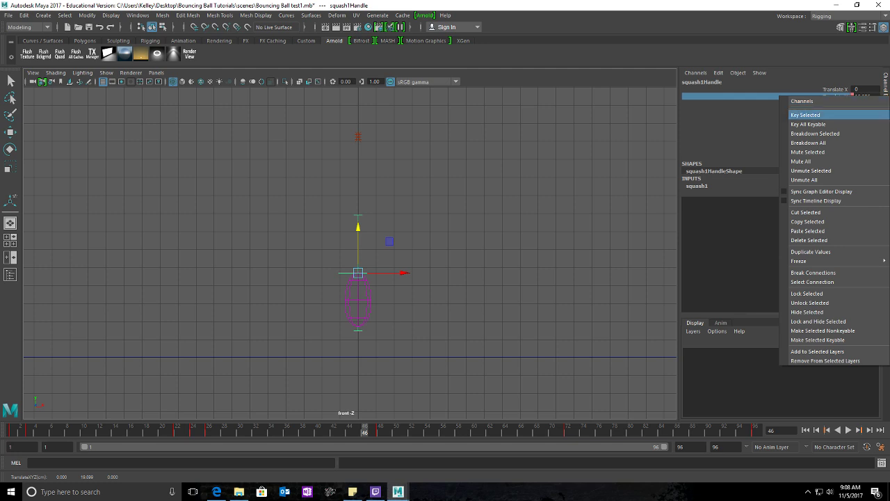
{"action": "left_click", "coordinate": [805, 115]}
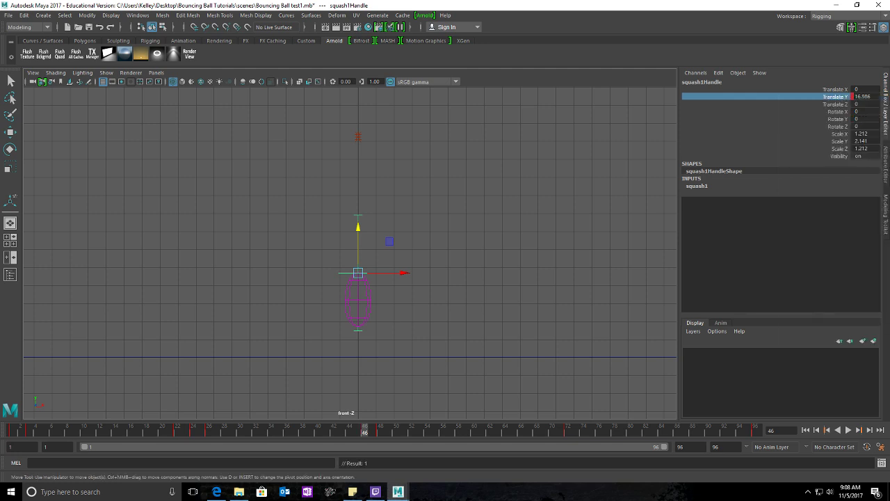
Step: Key the squash handle's Translate Y at frame 50, on the stretch pose just after the contact at frame 48
{"action": "key", "text": "alt+v"}
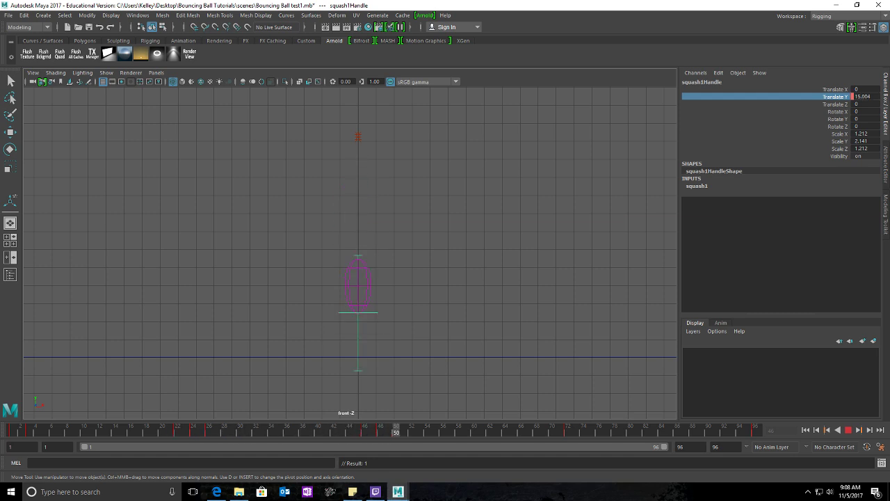
{"action": "key", "text": "Escape"}
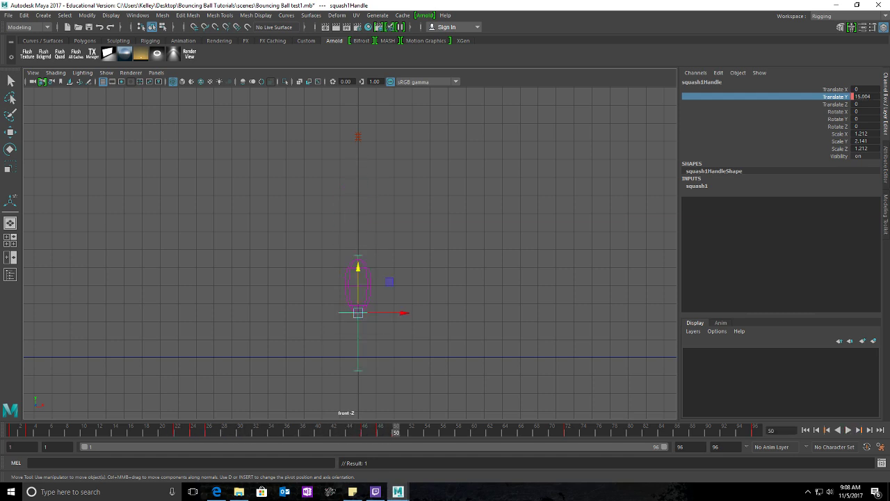
{"action": "right_click", "coordinate": [780, 96]}
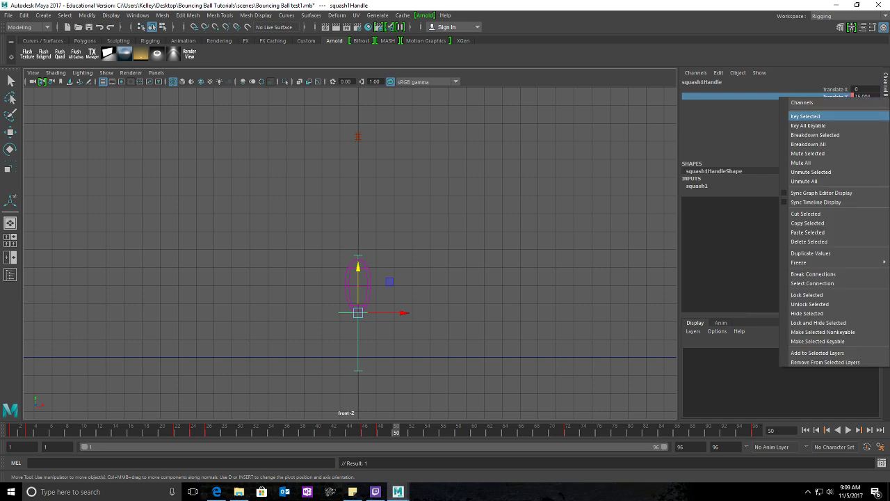
{"action": "left_click", "coordinate": [806, 116]}
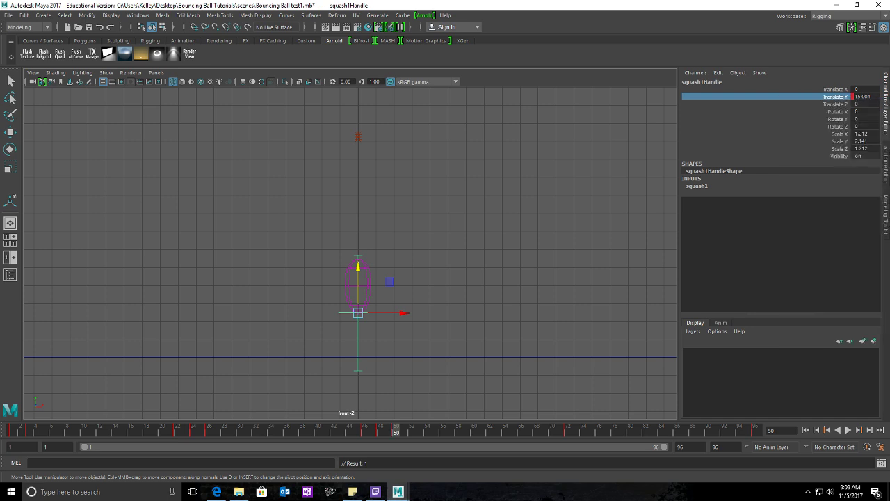
Step: At frame 70, raise the squash handle to a Translate Y of about 17.04 and key it
{"action": "left_click", "coordinate": [552, 430]}
{"action": "left_click_drag", "start_coordinate": [359, 268], "coordinate": [358, 229]}
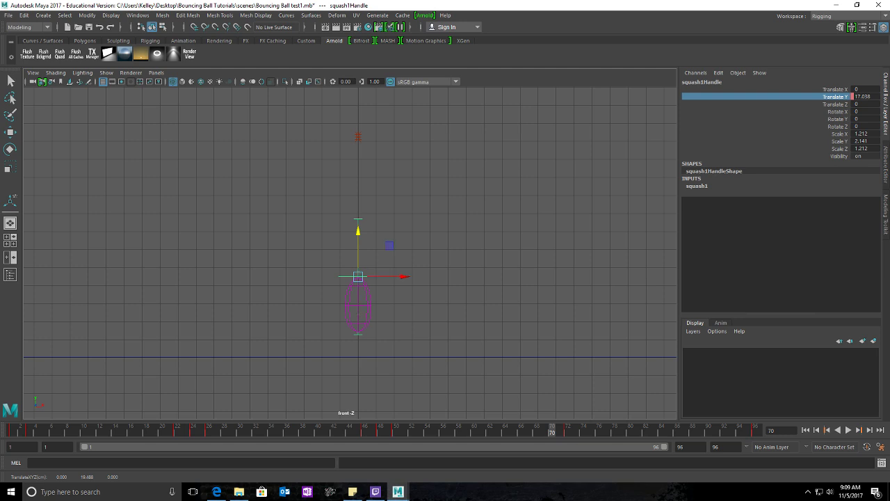
{"action": "right_click", "coordinate": [781, 96]}
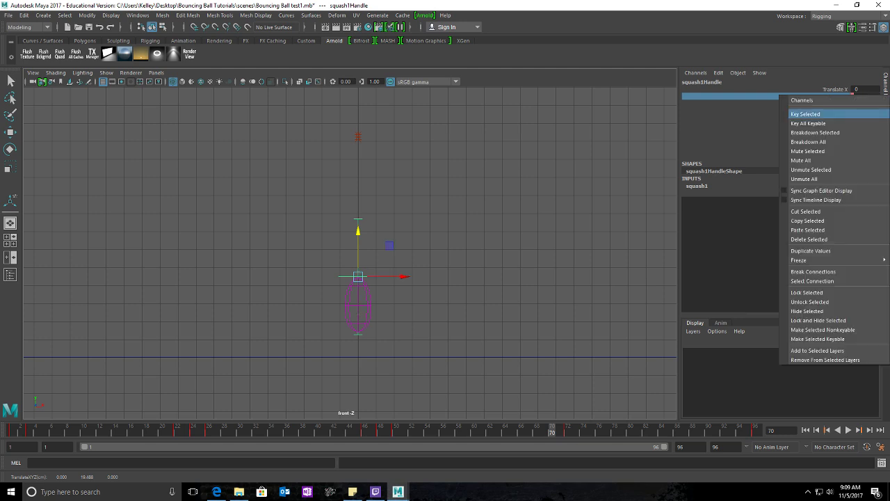
{"action": "left_click", "coordinate": [805, 113]}
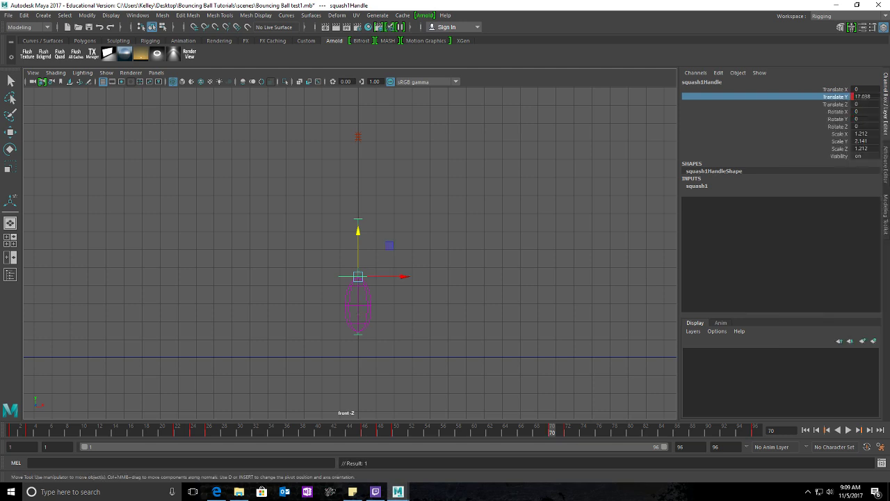
Step: Key the squash handle's Translate Y at frame 74, on the stretch pose just after the contact at frame 72
{"action": "left_click", "coordinate": [583, 430]}
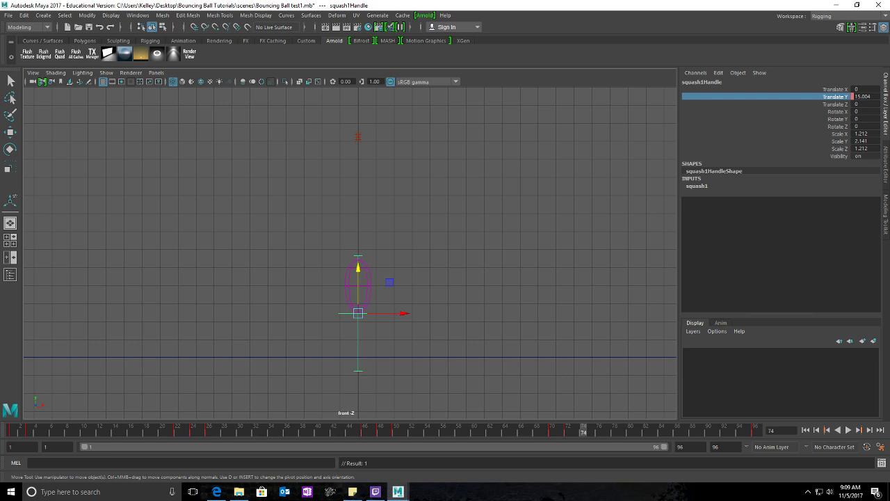
{"action": "right_click", "coordinate": [781, 97]}
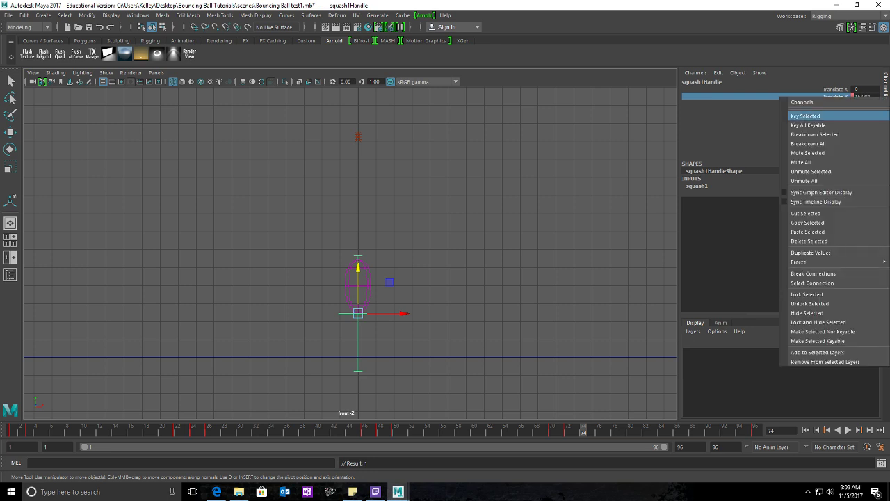
{"action": "left_click", "coordinate": [805, 116]}
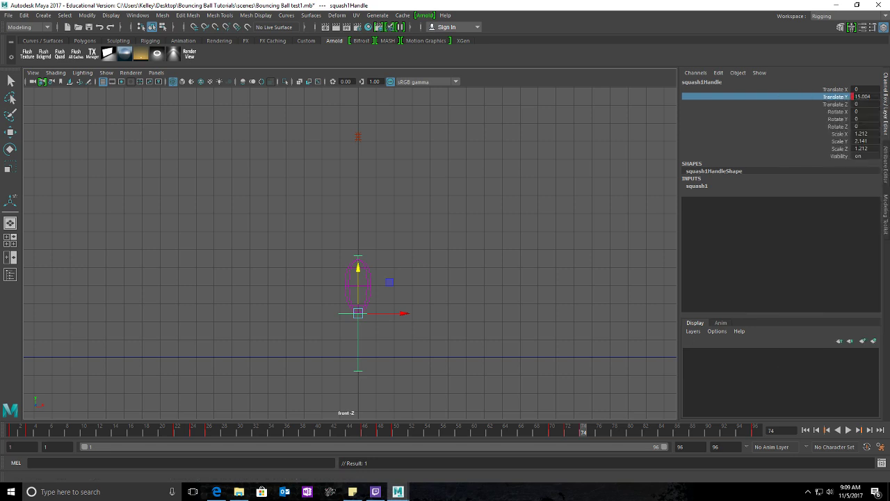
Step: At frame 94, raise the squash handle above the stretched ball, Translate Y about 17.04, and key it
{"action": "left_click", "coordinate": [739, 430]}
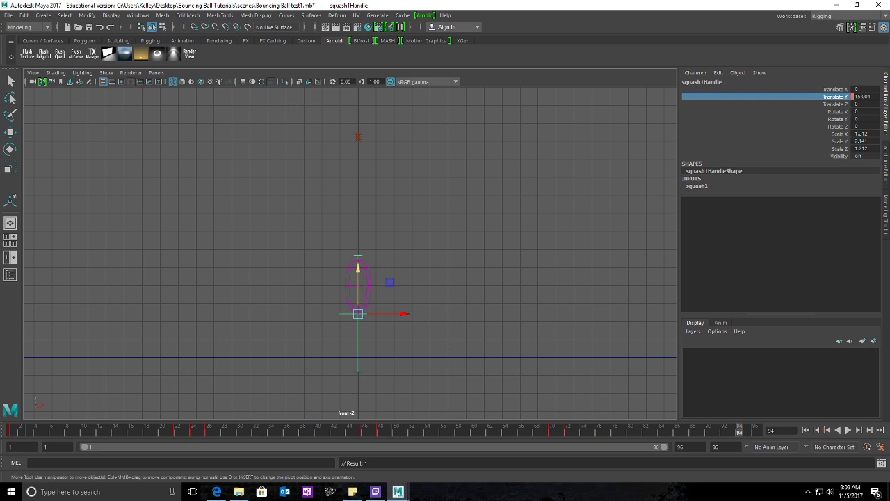
{"action": "left_click_drag", "start_coordinate": [358, 267], "coordinate": [358, 230]}
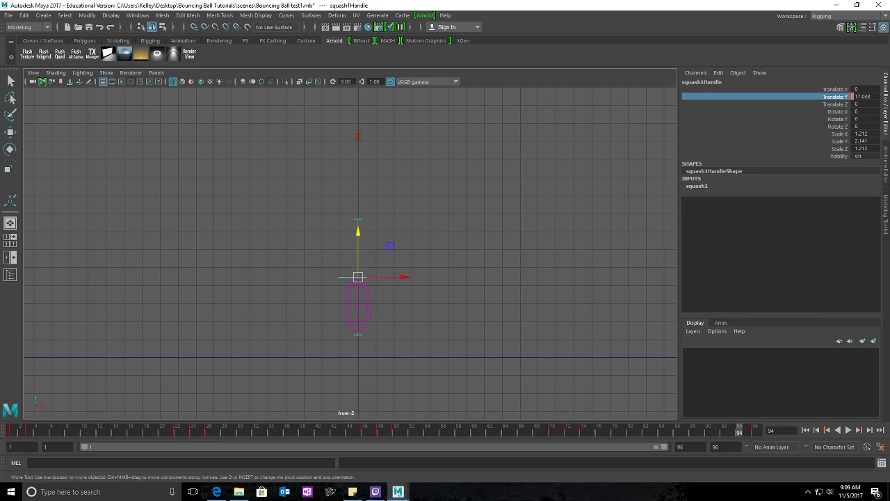
{"action": "right_click", "coordinate": [781, 97]}
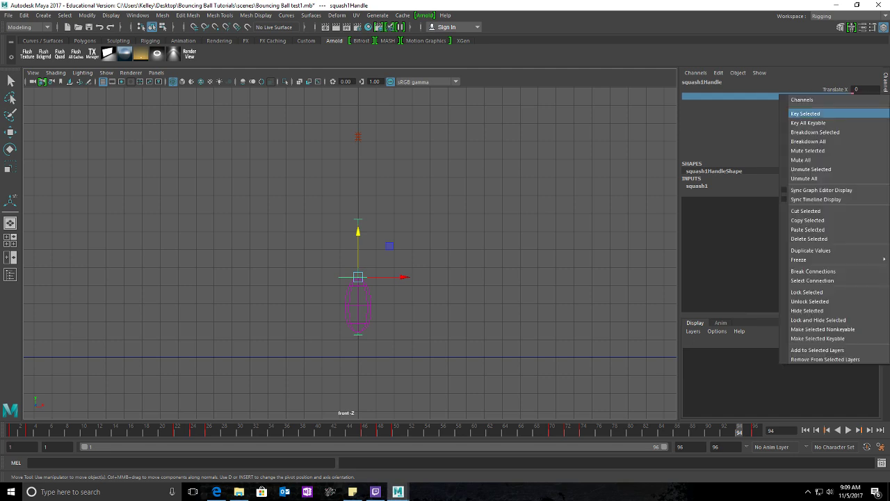
{"action": "left_click", "coordinate": [805, 114]}
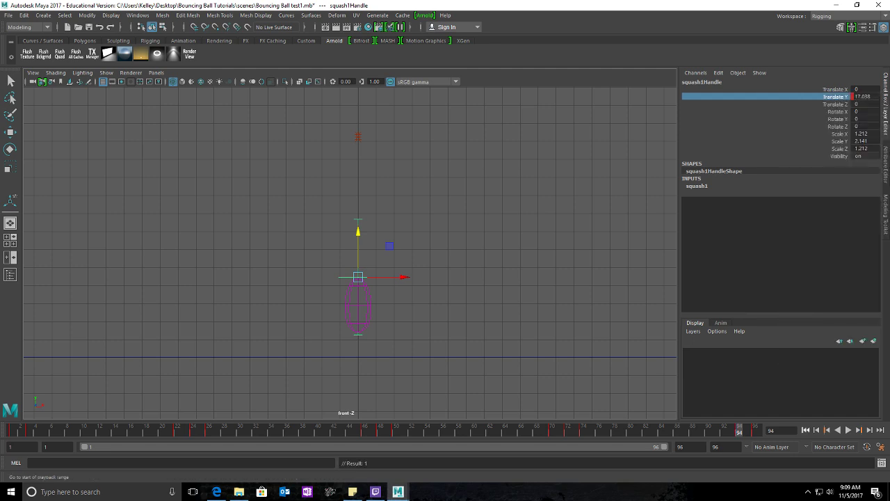
Step: Play the animation from the first frame in the front view to check the handle's motion
{"action": "left_click", "coordinate": [806, 430]}
{"action": "left_click", "coordinate": [848, 429]}
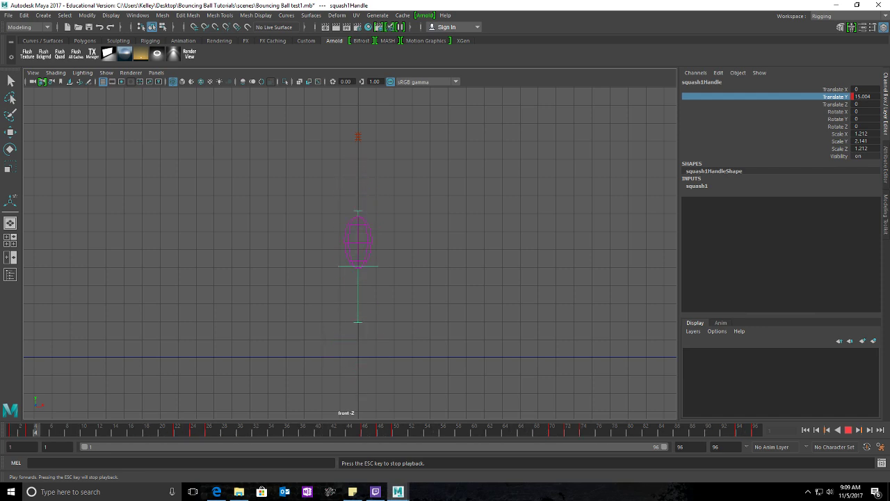
{"action": "key", "text": "Escape"}
Step: Hide the squash handle in the maximized perspective view and play the bouncing ball animation from the first frame
{"action": "key", "text": "w"}
{"action": "key", "text": "space"}
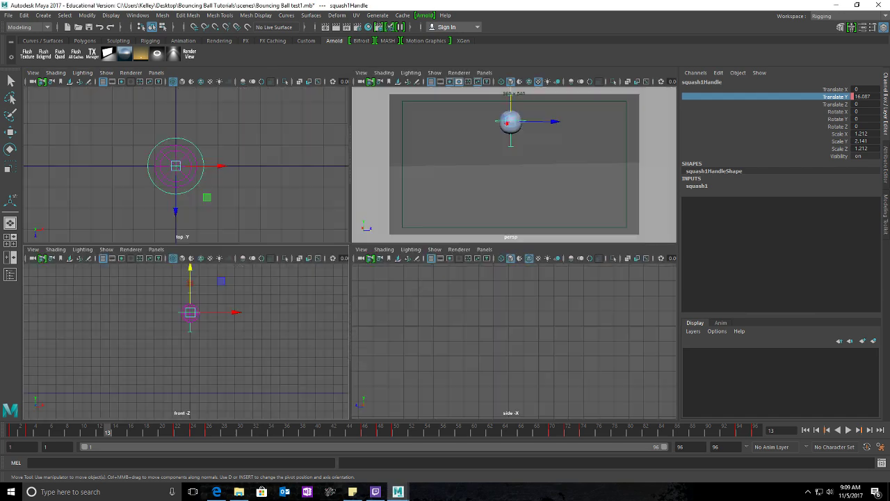
{"action": "key", "text": "space"}
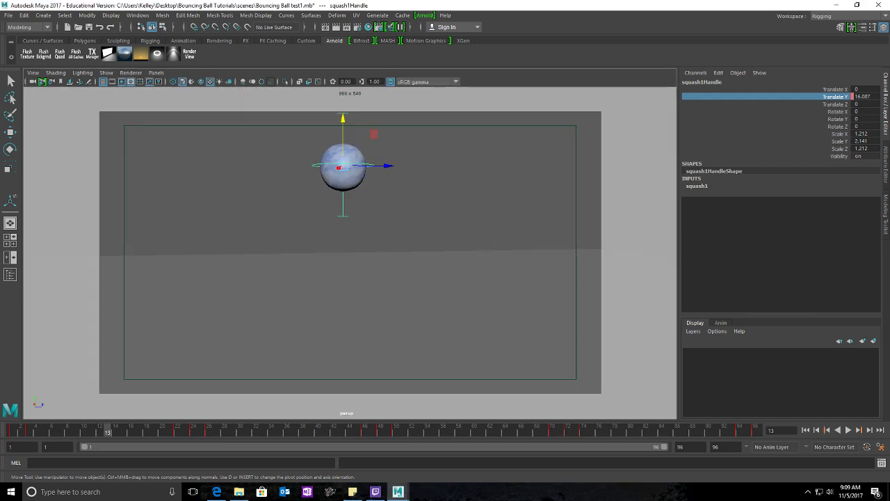
{"action": "key", "text": "ctrl+h"}
{"action": "key", "text": "t"}
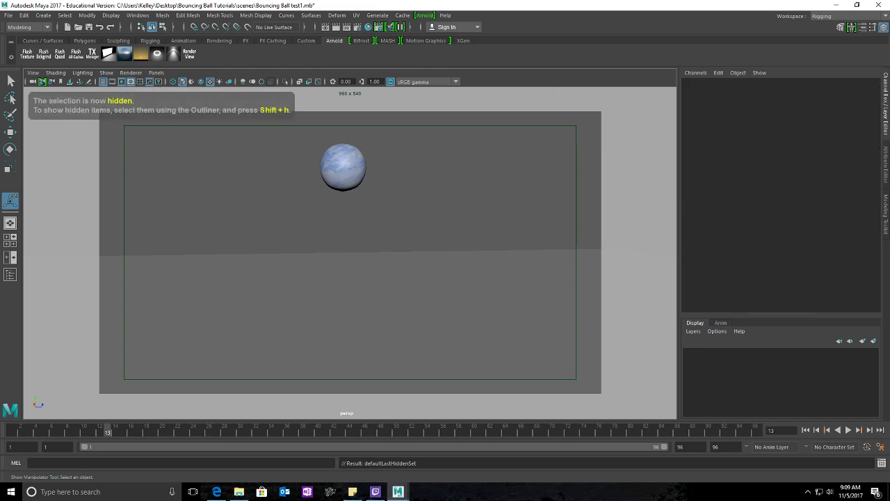
{"action": "left_click", "coordinate": [805, 430]}
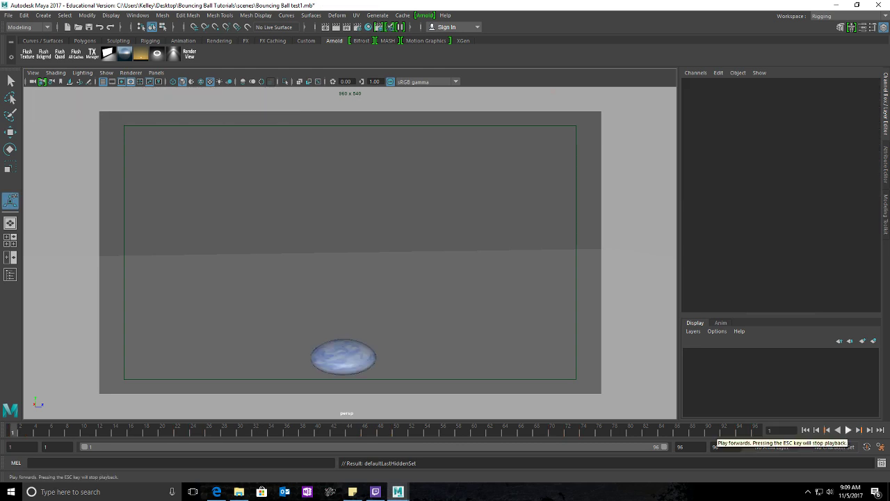
{"action": "left_click", "coordinate": [848, 430]}
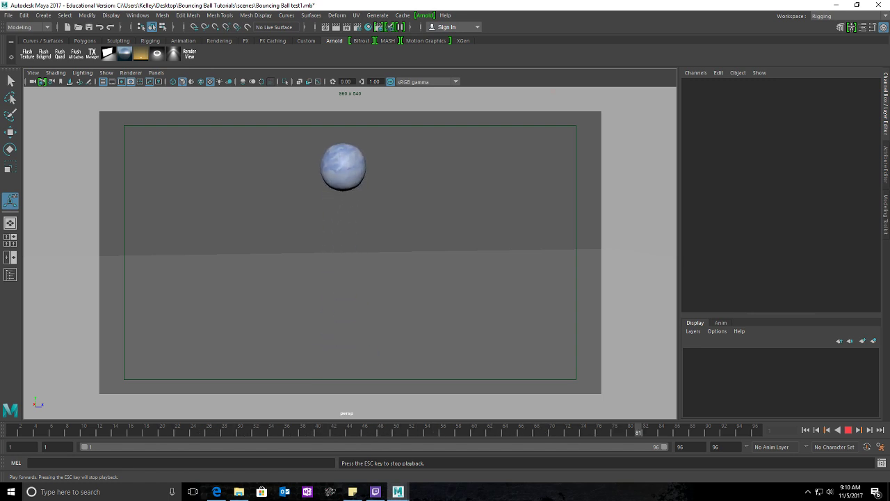
Step: Stop the playback and step backward frame by frame to frame 21 to inspect the ball's stretch
{"action": "key", "text": "Escape"}
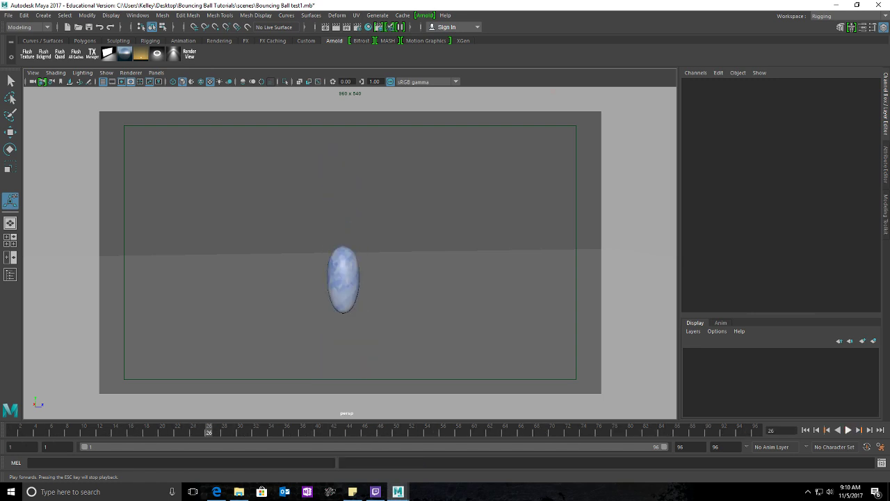
{"action": "key", "text": "alt+comma"}
{"action": "key", "text": "alt+comma"}
{"action": "key", "text": "alt+comma"}
{"action": "key", "text": "alt+comma"}
{"action": "key", "text": "alt+comma"}
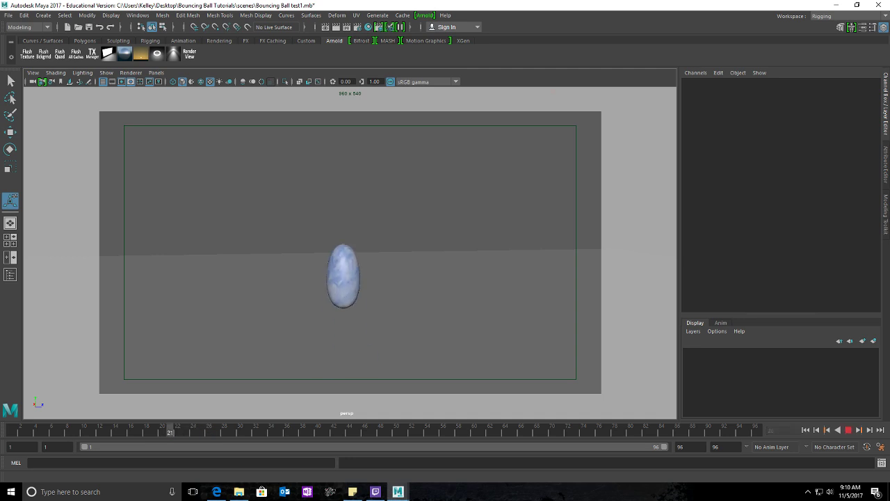
Step: Select the ball, unhide the squash handle, and play the animation, stopping and scrubbing to frame 65
{"action": "left_click", "coordinate": [343, 276]}
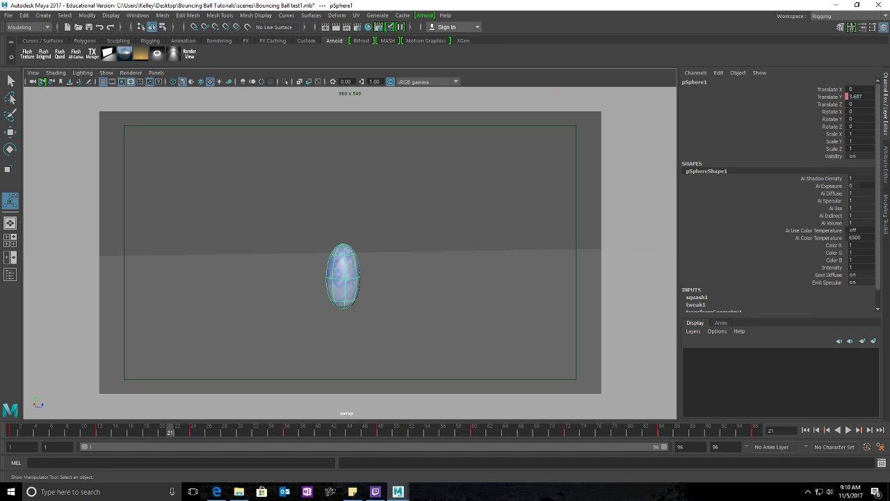
{"action": "key", "text": "ctrl+shift+h"}
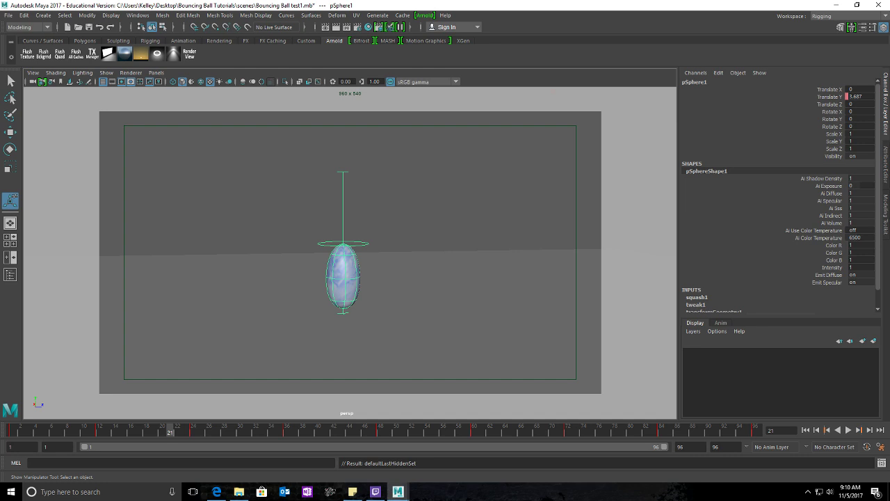
{"action": "key", "text": "alt+v"}
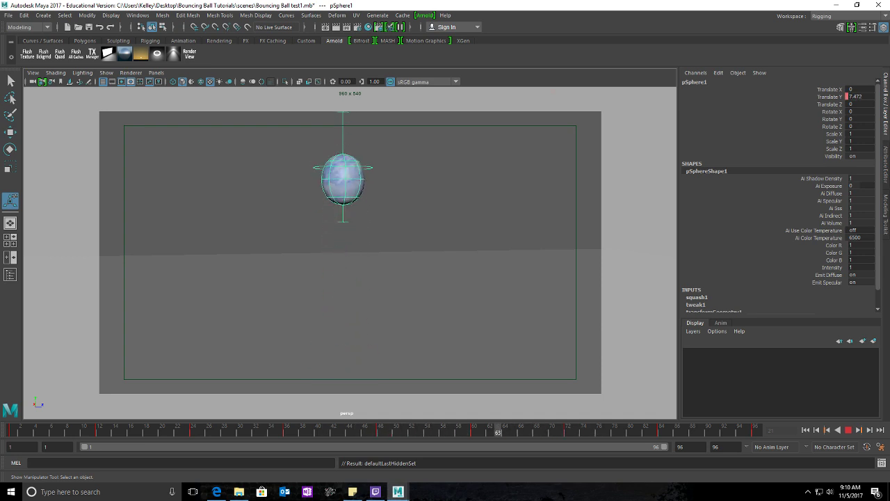
{"action": "key", "text": "Escape"}
{"action": "mouse_move", "coordinate": [498, 430]}
{"action": "left_mouse_down"}
{"action": "mouse_move", "coordinate": [521, 430]}
{"action": "mouse_move", "coordinate": [513, 430]}
{"action": "left_mouse_up"}
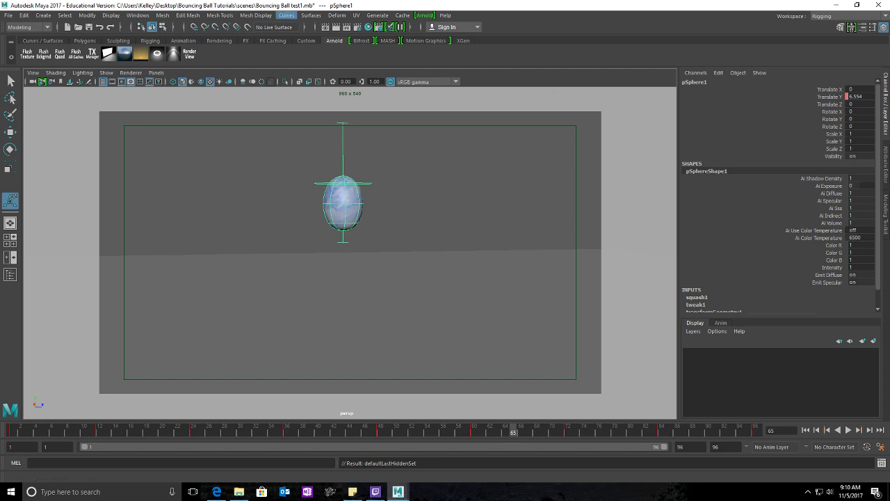
Step: Open the Graph Editor with the curves of the ball and its squash handle
{"action": "left_click", "coordinate": [138, 15]}
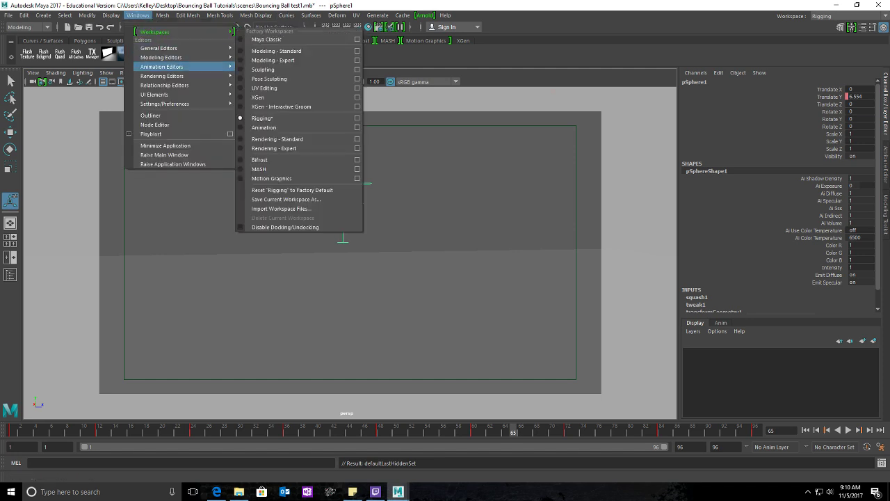
{"action": "mouse_move", "coordinate": [181, 67]}
{"action": "left_click", "coordinate": [264, 74]}
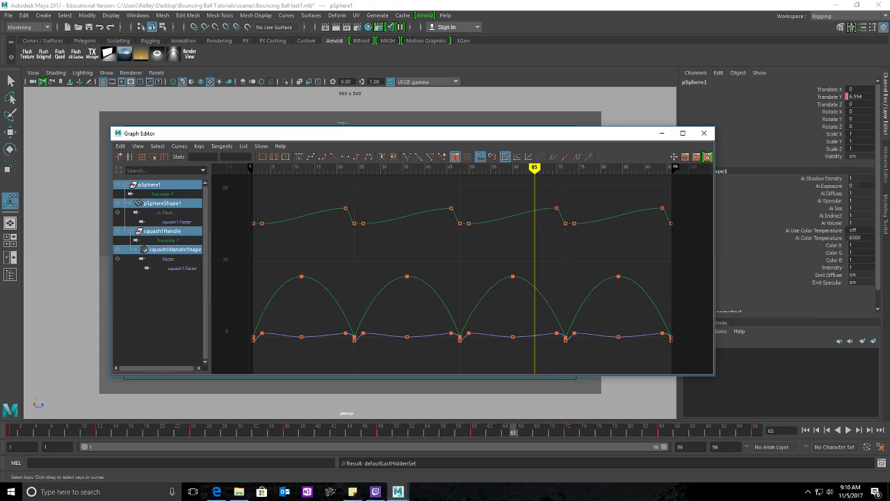
Step: Examine the ball's Translate Y, the squash factor and the squash handle's Translate Y curves one at a time
{"action": "left_click", "coordinate": [162, 194]}
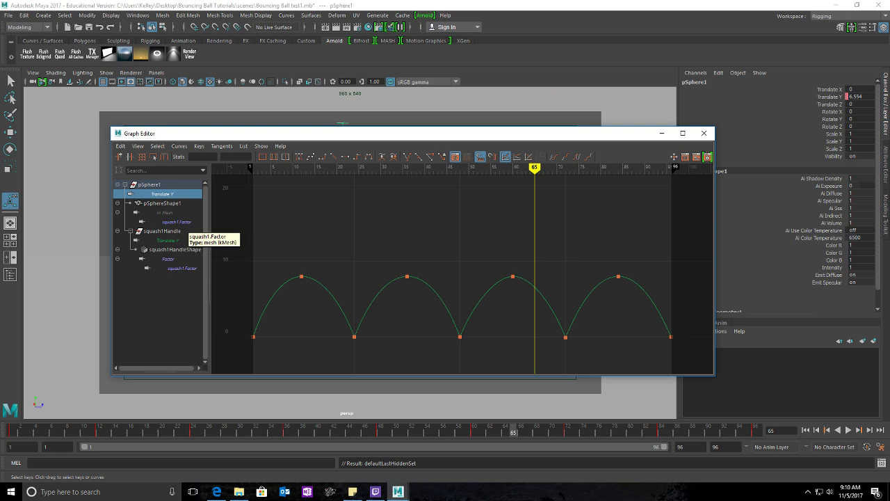
{"action": "left_click", "coordinate": [176, 221]}
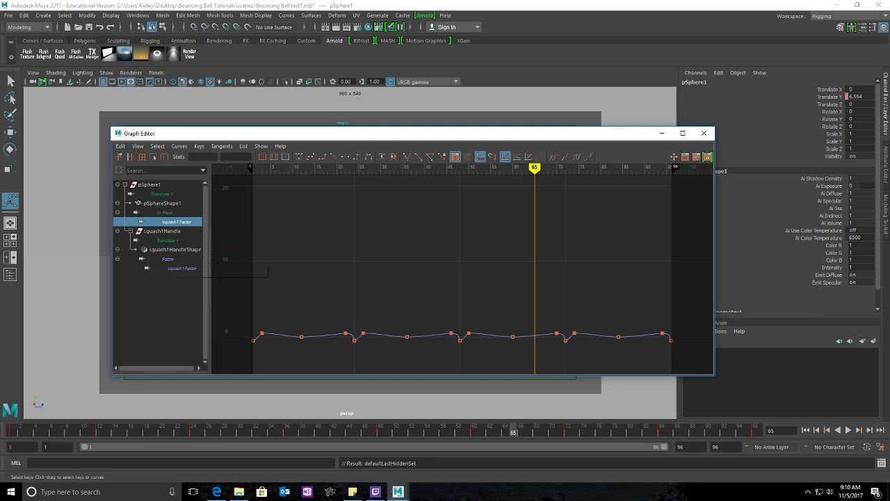
{"action": "left_click", "coordinate": [168, 259]}
{"action": "left_click", "coordinate": [181, 268]}
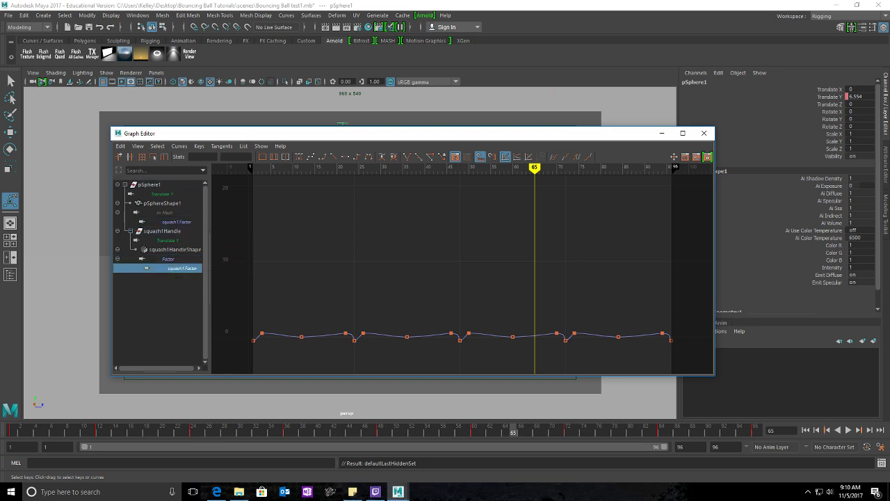
{"action": "left_click", "coordinate": [167, 240]}
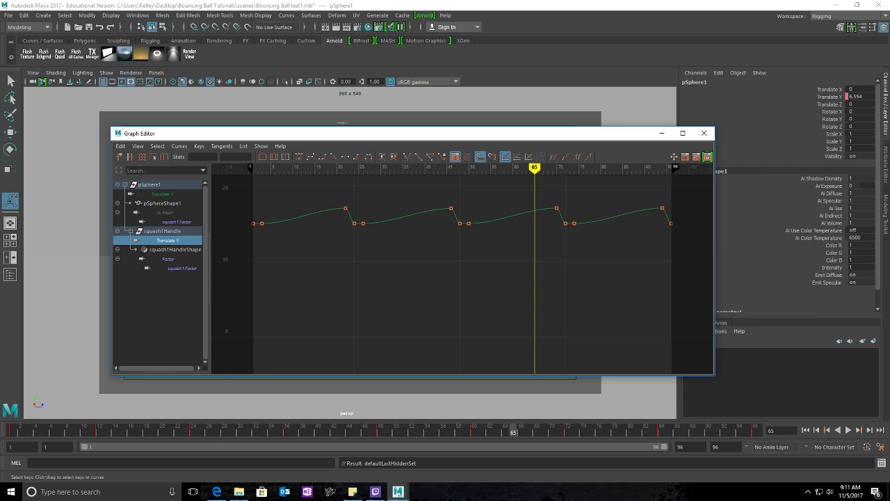
Step: Show all curves together and move the first stretch keys of the squash factor and handle Translate Y to frame 4
{"action": "left_click", "coordinate": [149, 185]}
{"action": "left_click", "coordinate": [174, 249], "text": "shift"}
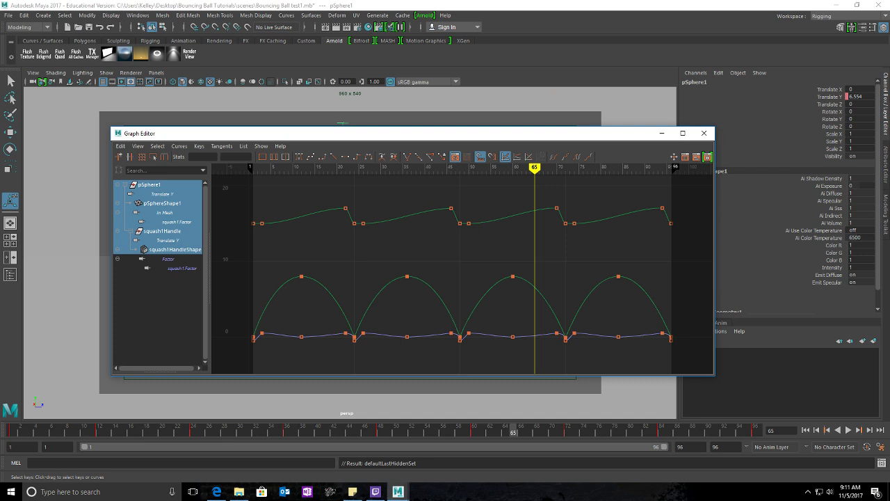
{"action": "left_click", "coordinate": [261, 334]}
{"action": "left_click", "coordinate": [262, 223]}
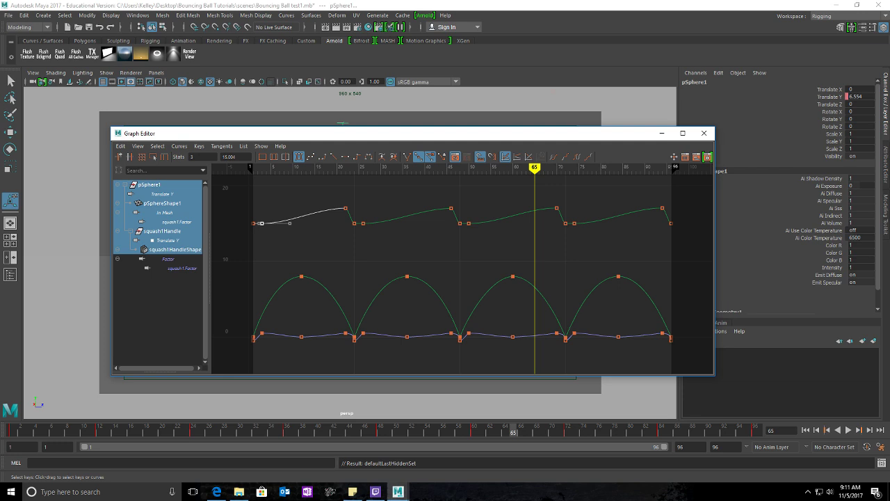
{"action": "left_click", "coordinate": [278, 243]}
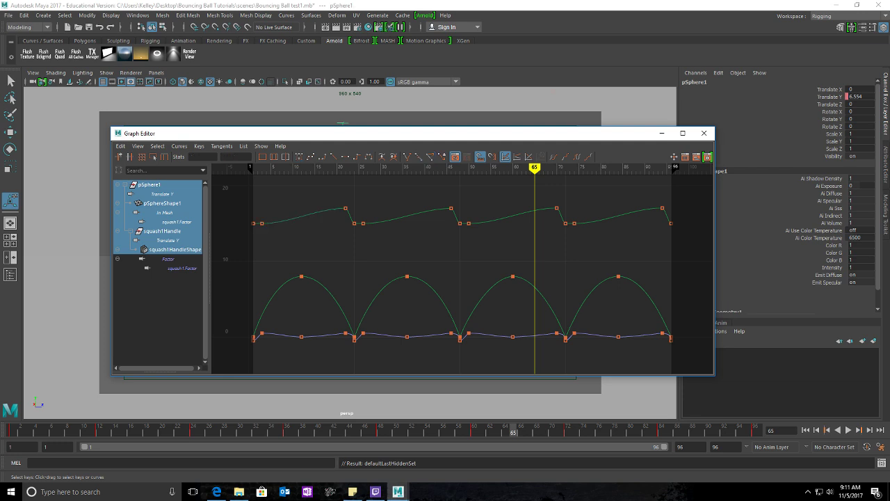
{"action": "left_click_drag", "start_coordinate": [276, 202], "coordinate": [256, 371]}
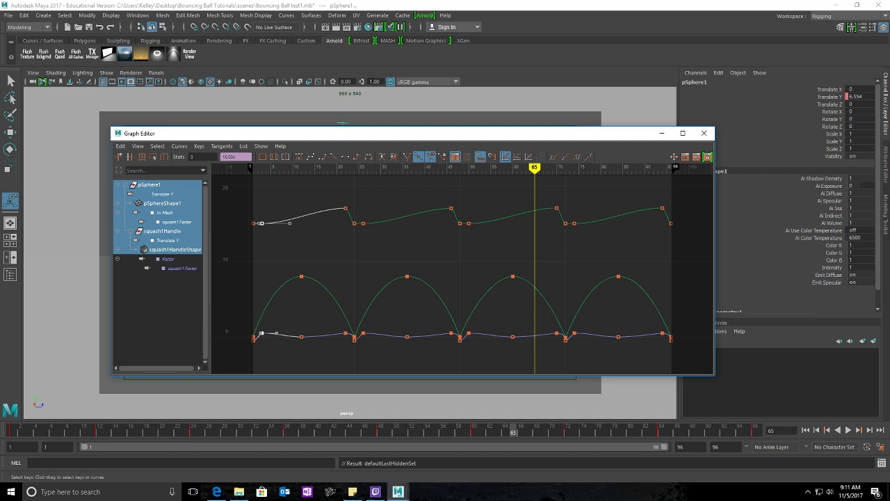
{"action": "key", "text": "w"}
{"action": "key", "text": "q"}
{"action": "left_click", "coordinate": [11, 132]}
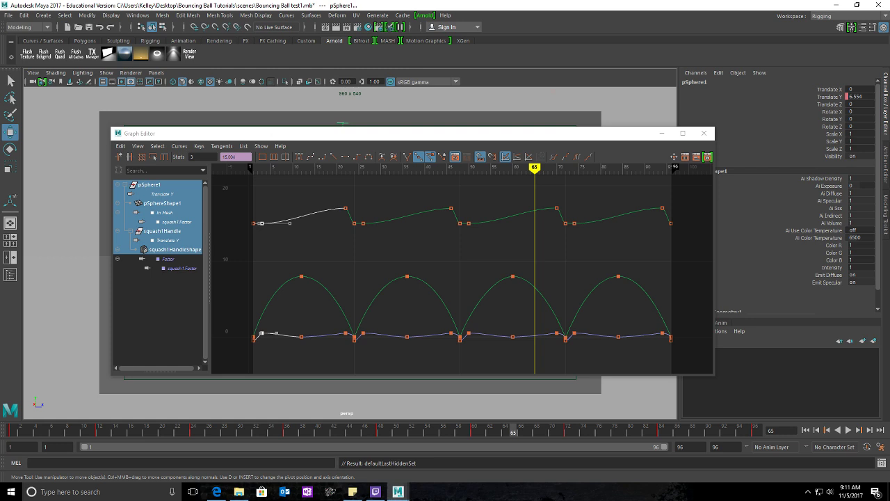
{"action": "middle_click_drag", "start_coordinate": [262, 223], "coordinate": [261, 223]}
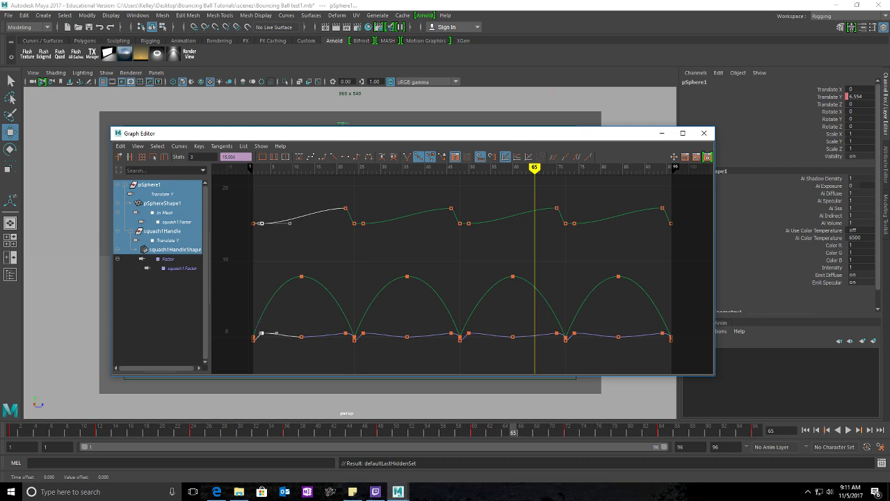
{"action": "key", "text": "shift+z"}
{"action": "left_click_drag", "start_coordinate": [329, 194], "coordinate": [350, 353]}
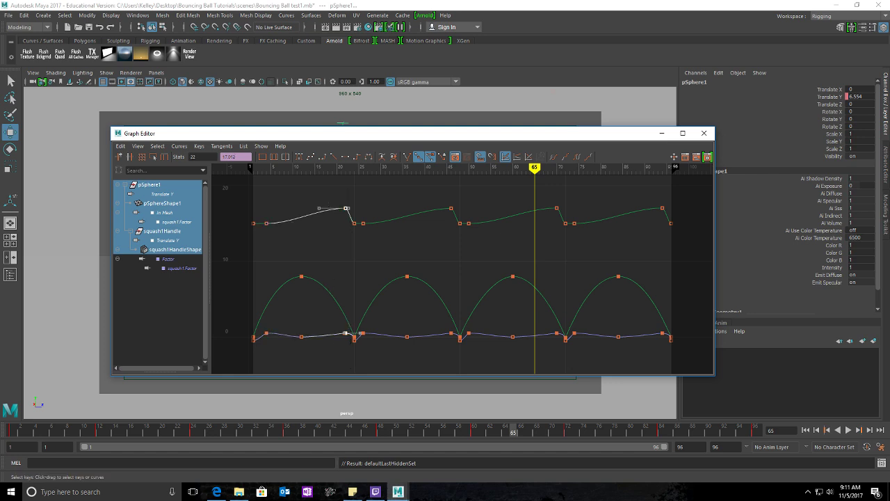
{"action": "left_click", "coordinate": [345, 333]}
{"action": "middle_click_drag", "start_coordinate": [346, 333], "coordinate": [336, 333]}
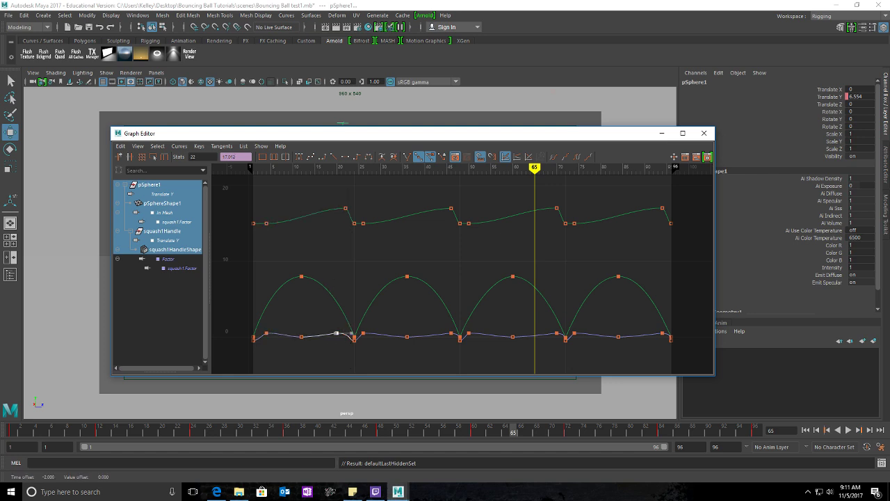
{"action": "key", "text": "ctrl+z"}
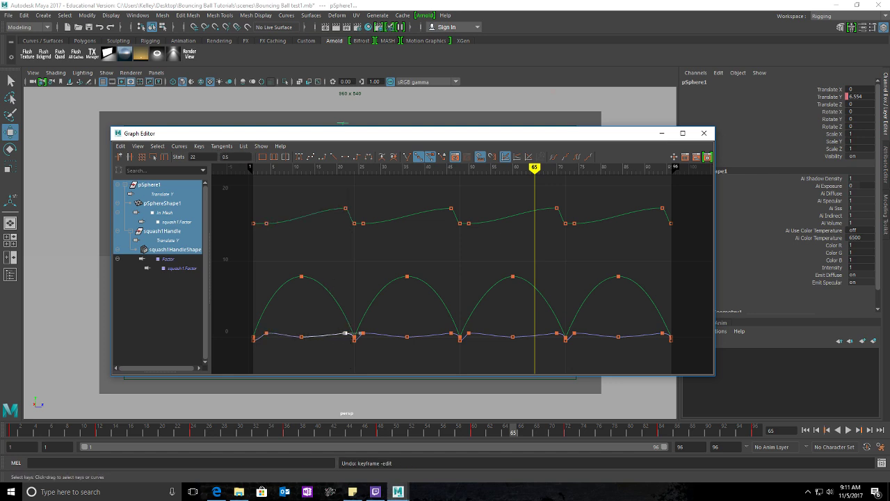
Step: Move the squash factor and handle Translate Y stretch keys around the frame 24 contact to frames 21 and 27
{"action": "left_click_drag", "start_coordinate": [327, 167], "coordinate": [352, 345]}
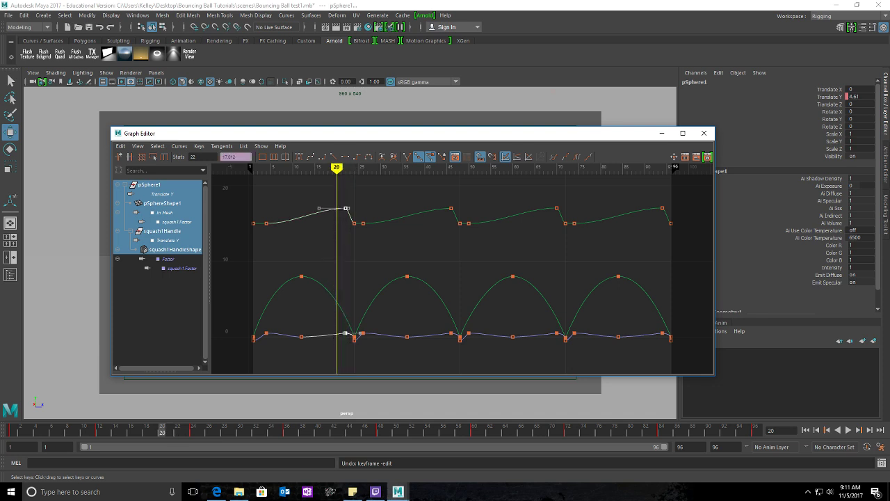
{"action": "middle_click_drag", "start_coordinate": [345, 333], "coordinate": [342, 333], "text": "shift"}
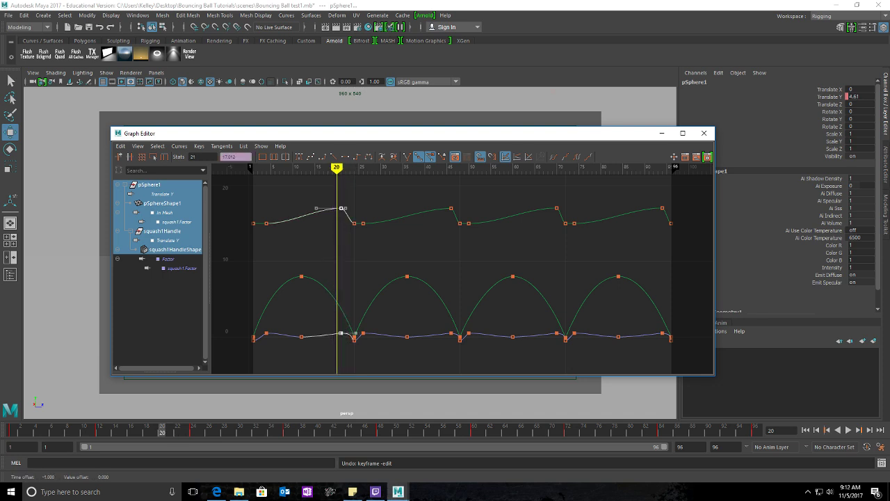
{"action": "left_click_drag", "start_coordinate": [378, 196], "coordinate": [358, 354]}
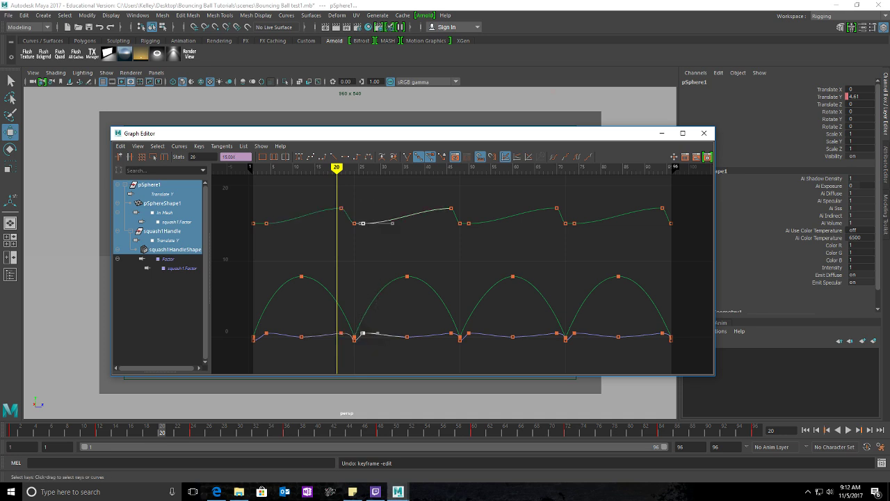
{"action": "middle_click_drag", "start_coordinate": [363, 333], "coordinate": [363, 333], "text": "shift"}
{"action": "left_click_drag", "start_coordinate": [379, 201], "coordinate": [362, 331]}
{"action": "middle_click", "coordinate": [375, 334]}
{"action": "middle_click_drag", "start_coordinate": [376, 334], "coordinate": [382, 334]}
Step: Move the squash factor and handle Translate Y stretch keys around the frame 48 contact to frames 45 and 51
{"action": "left_click_drag", "start_coordinate": [436, 189], "coordinate": [462, 344]}
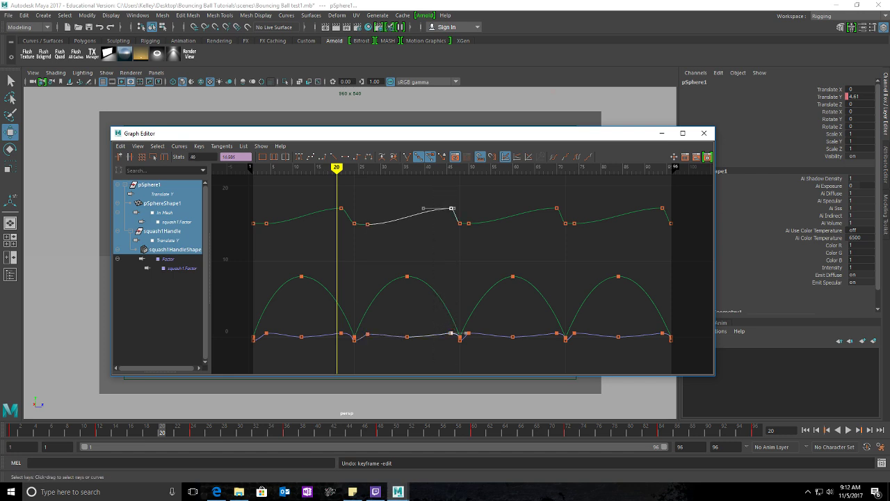
{"action": "middle_click_drag", "start_coordinate": [464, 334], "coordinate": [447, 334]}
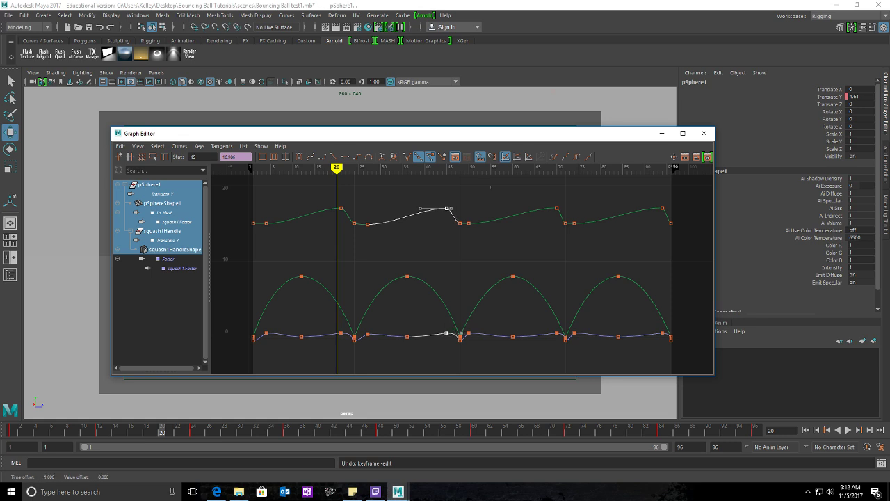
{"action": "left_click_drag", "start_coordinate": [491, 187], "coordinate": [468, 349]}
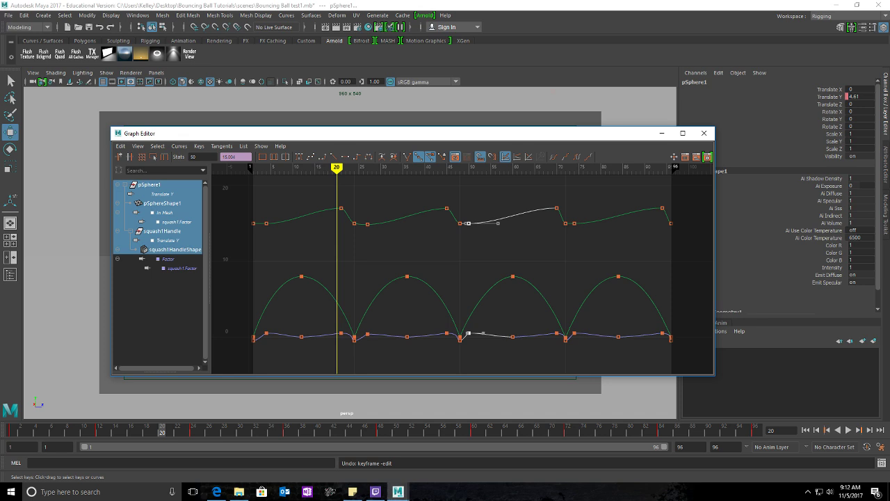
{"action": "middle_click_drag", "start_coordinate": [469, 334], "coordinate": [487, 333]}
Step: Move the squash factor and handle Translate Y stretch keys around the frame 72 contact to frames 69 and 75
{"action": "left_click_drag", "start_coordinate": [539, 194], "coordinate": [562, 344]}
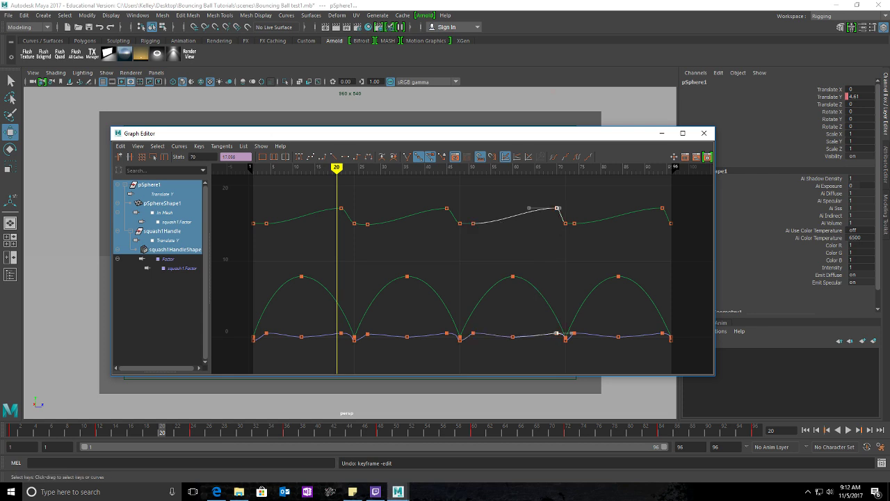
{"action": "middle_click_drag", "start_coordinate": [557, 333], "coordinate": [557, 333]}
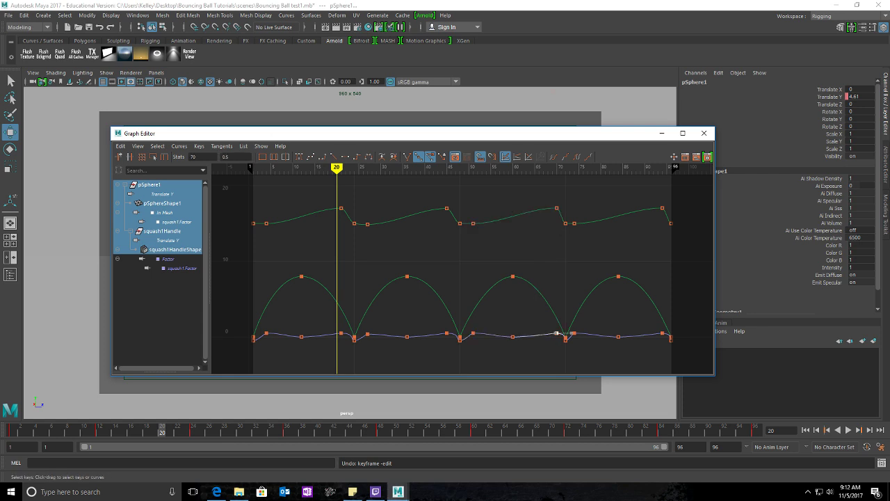
{"action": "left_click_drag", "start_coordinate": [534, 193], "coordinate": [562, 344]}
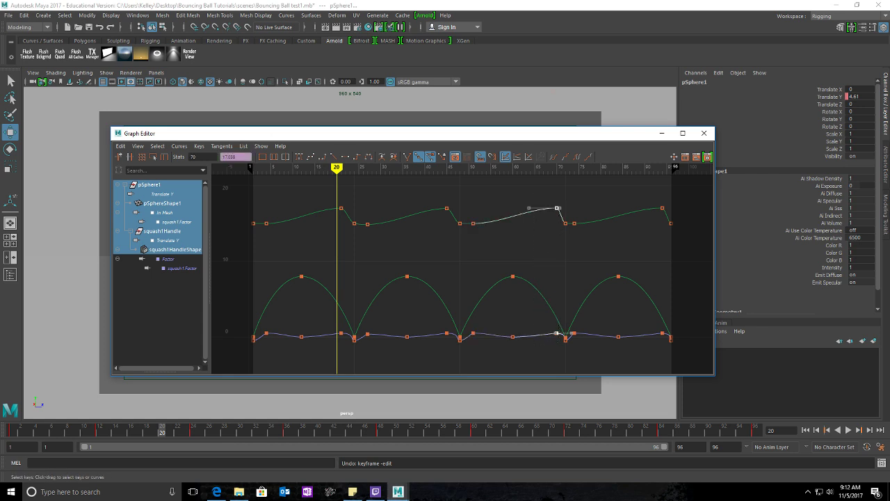
{"action": "middle_click", "coordinate": [562, 344]}
{"action": "middle_click_drag", "start_coordinate": [562, 343], "coordinate": [557, 344]}
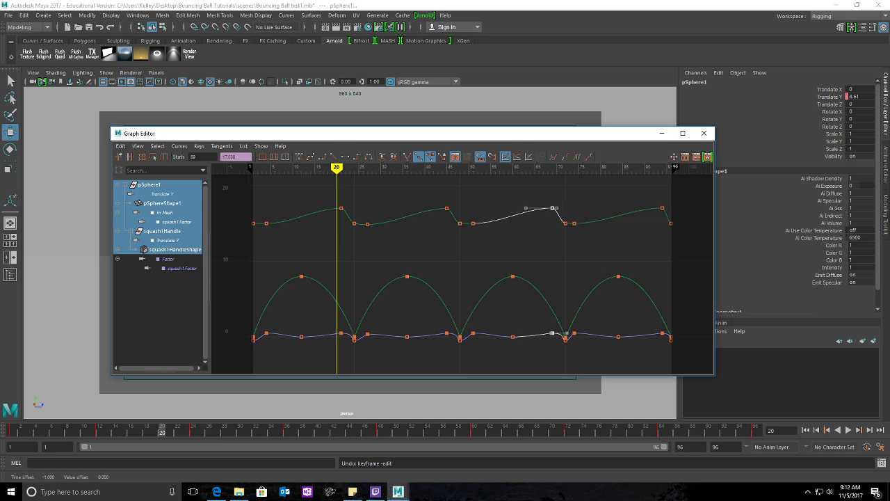
{"action": "left_click_drag", "start_coordinate": [583, 201], "coordinate": [571, 347]}
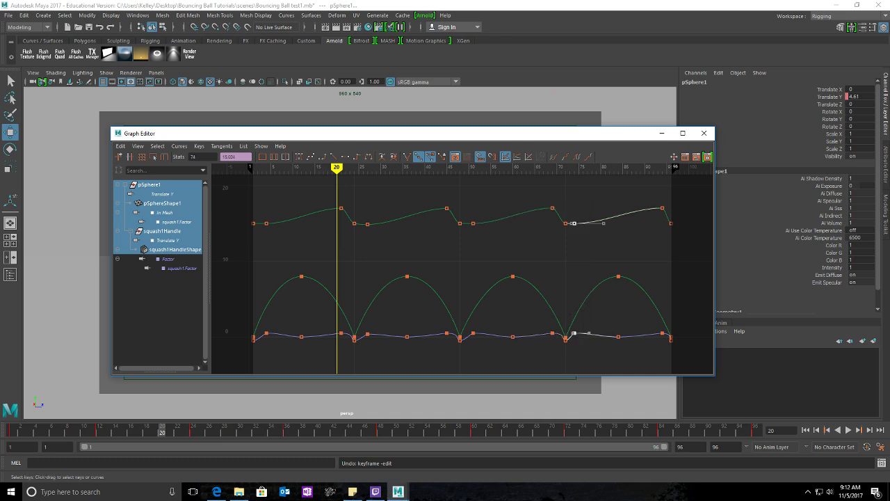
{"action": "middle_click_drag", "start_coordinate": [575, 335], "coordinate": [578, 335]}
Step: Move the squash factor and handle Translate Y stretch keys before the final contact to frame 93
{"action": "left_click_drag", "start_coordinate": [641, 199], "coordinate": [667, 347]}
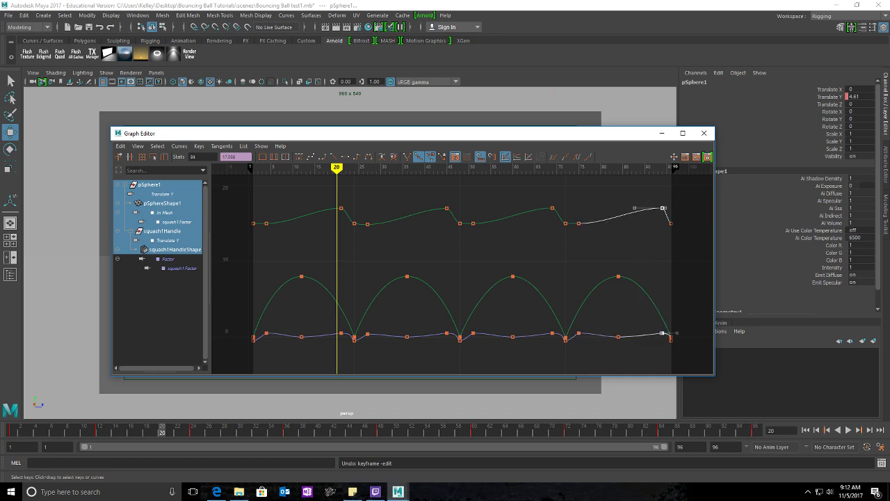
{"action": "left_click", "coordinate": [662, 333]}
{"action": "mouse_move", "coordinate": [662, 334]}
{"action": "middle_mouse_down"}
{"action": "mouse_move", "coordinate": [653, 333]}
{"action": "mouse_move", "coordinate": [662, 333]}
{"action": "middle_mouse_up"}
{"action": "left_click_drag", "start_coordinate": [638, 192], "coordinate": [668, 348]}
{"action": "middle_click_drag", "start_coordinate": [667, 230], "coordinate": [664, 231]}
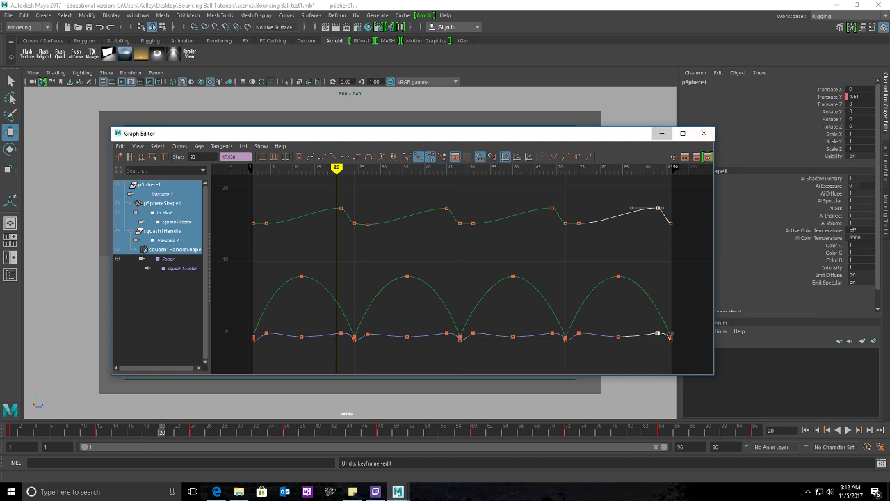
Step: Minimize the Graph Editor and play the retimed bounce from frame 1 in the viewport
{"action": "left_click", "coordinate": [662, 133]}
{"action": "left_click", "coordinate": [806, 430]}
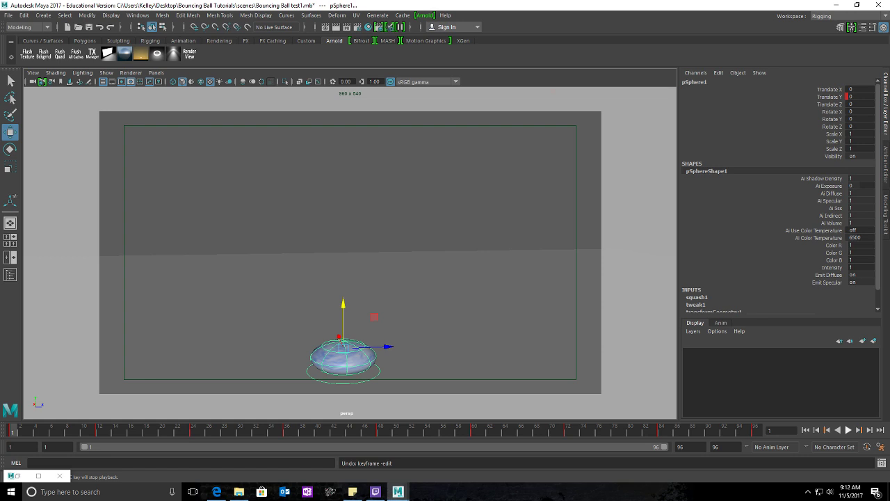
{"action": "left_click", "coordinate": [848, 429]}
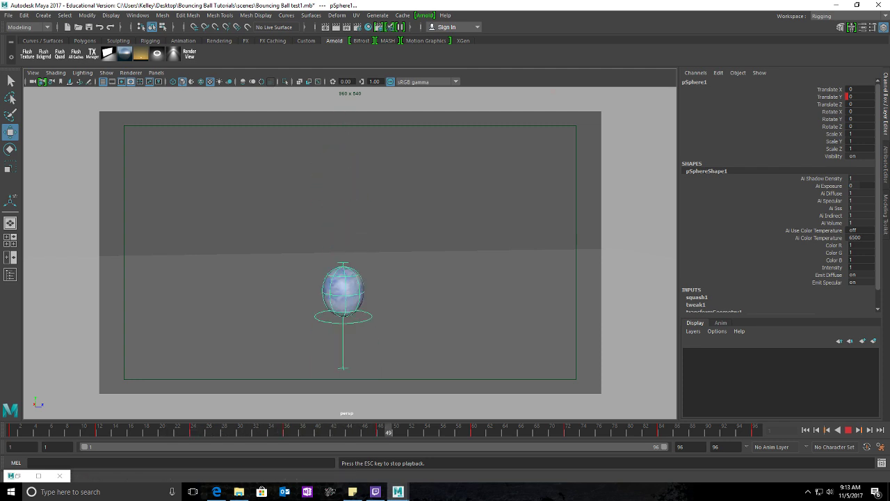
{"action": "key", "text": "Escape"}
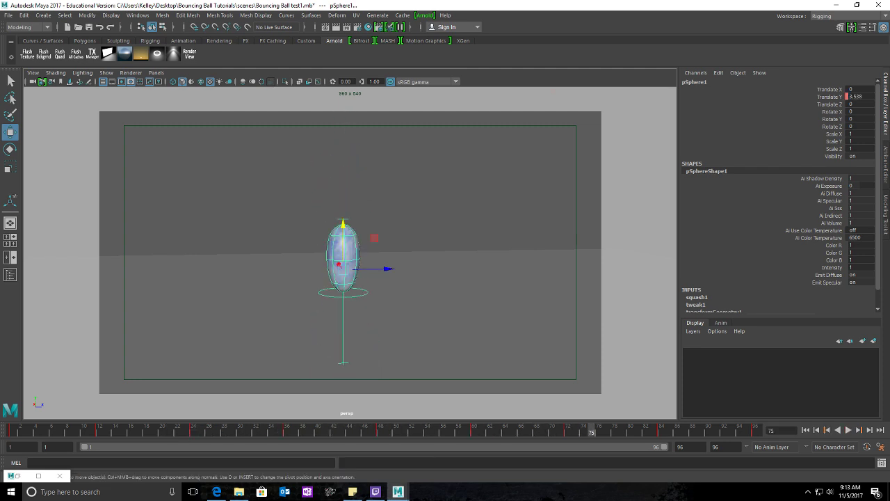
Step: Hide the squash deformer handle and play the bounce with only the ball showing
{"action": "left_click", "coordinate": [417, 327]}
{"action": "key", "text": "alt+d"}
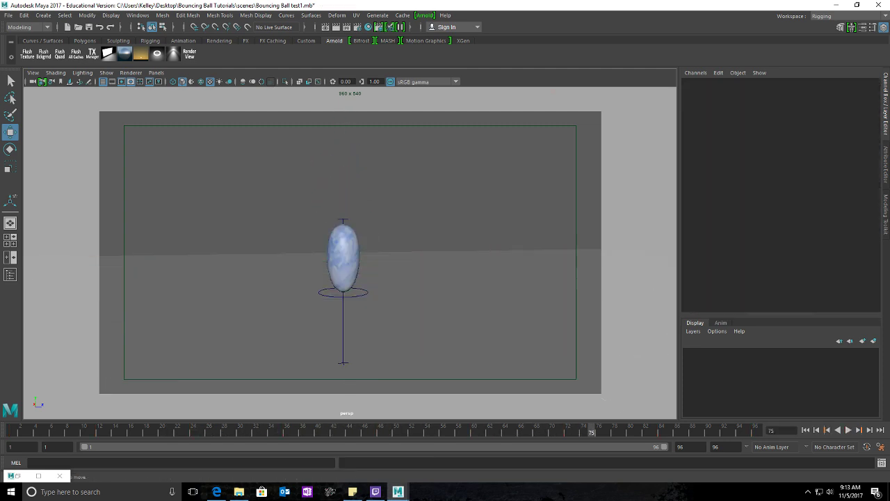
{"action": "key", "text": "ctrl+z"}
{"action": "key", "text": "ctrl+z"}
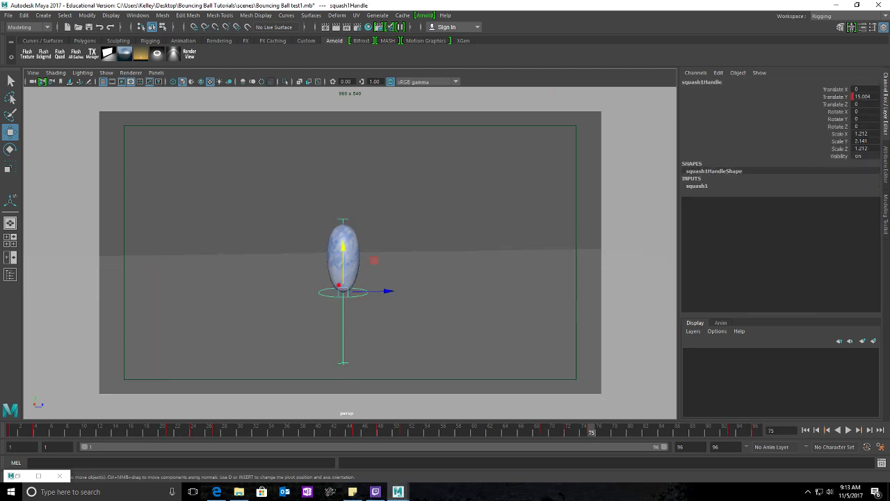
{"action": "key", "text": "shift+h"}
{"action": "key", "text": "ctrl+h"}
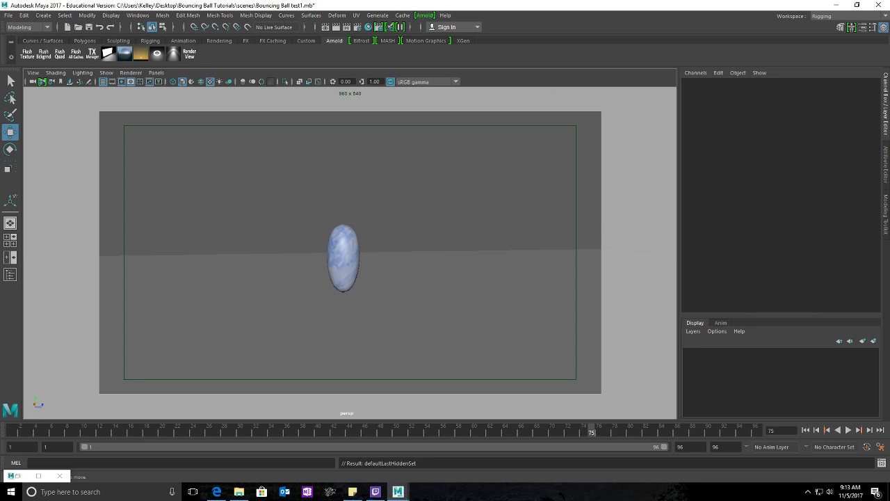
{"action": "key", "text": "alt+v"}
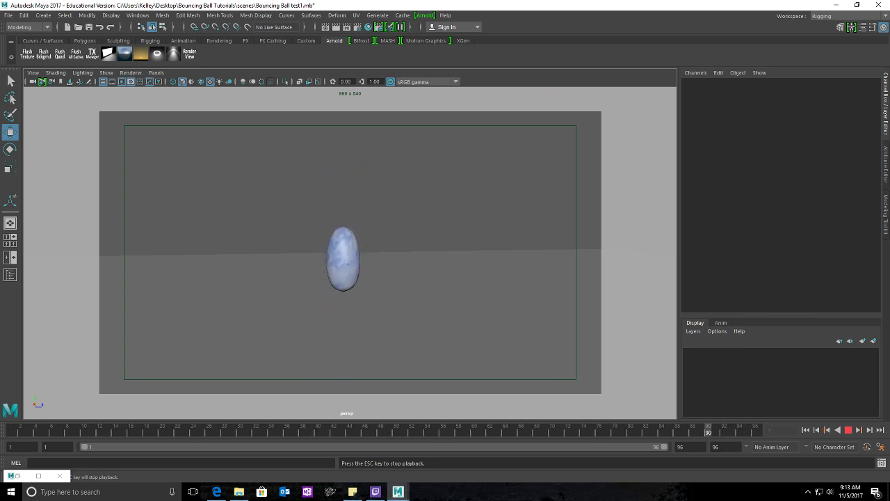
{"action": "key", "text": "Escape"}
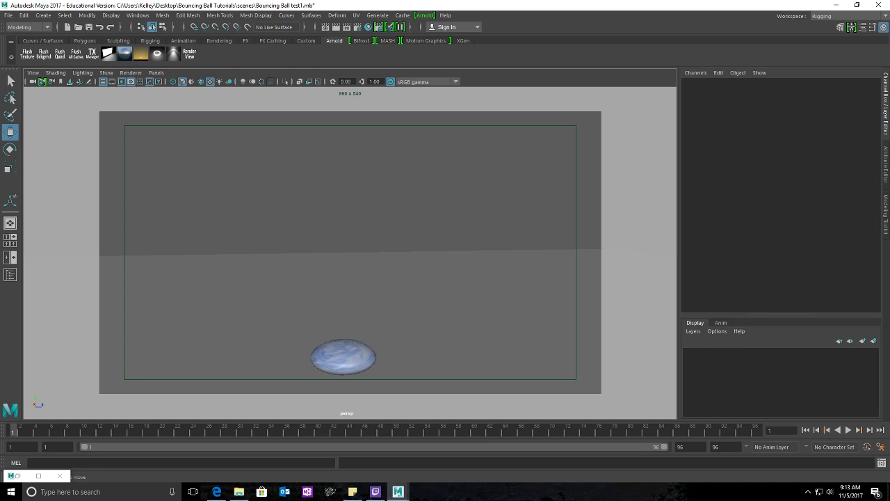
Step: Configure the playblast for avi format with quality 100 and scale 1.00
{"action": "right_click", "coordinate": [531, 429]}
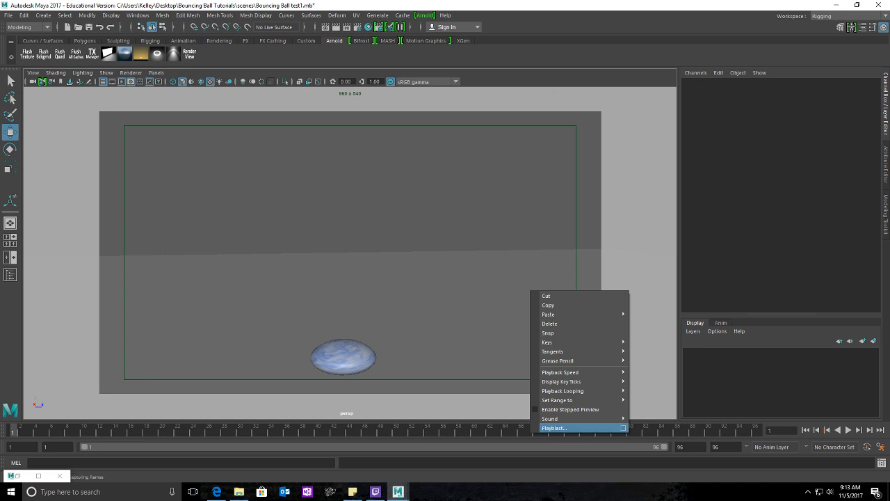
{"action": "left_click", "coordinate": [624, 428]}
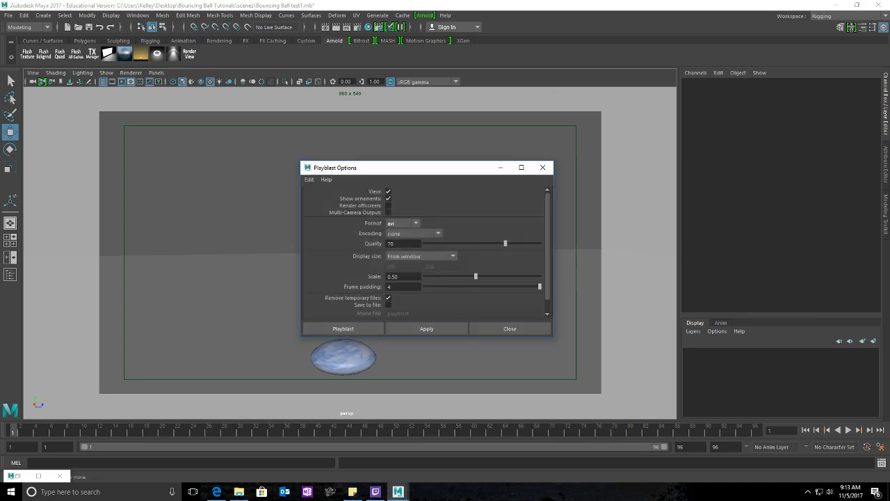
{"action": "left_click_drag", "start_coordinate": [431, 172], "coordinate": [738, 122]}
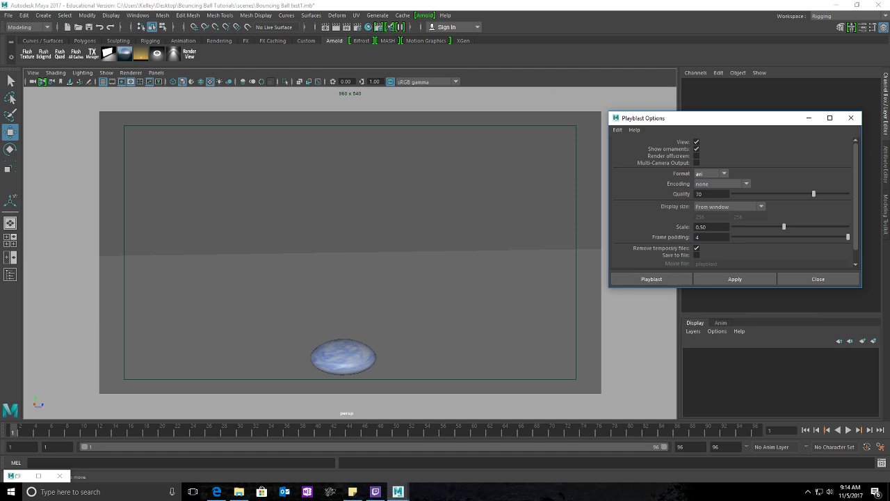
{"action": "left_click", "coordinate": [711, 173]}
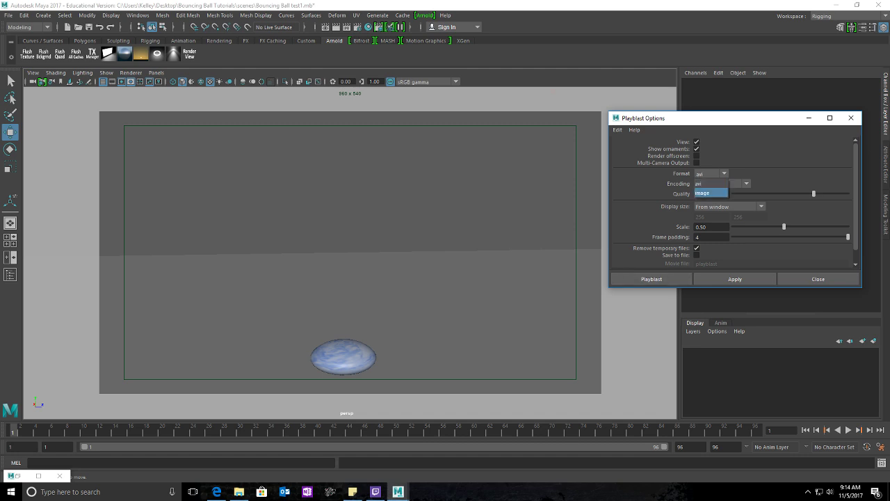
{"action": "left_click", "coordinate": [710, 183]}
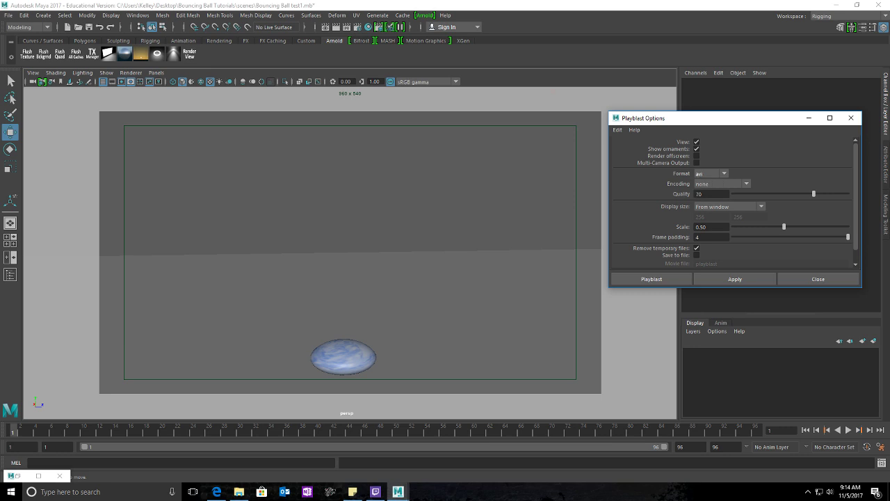
{"action": "left_click_drag", "start_coordinate": [814, 193], "coordinate": [848, 193]}
{"action": "left_click_drag", "start_coordinate": [784, 227], "coordinate": [848, 227]}
Step: Set the playblast to save to file as ballPlayblast in the project's movies folder, and create it
{"action": "scroll", "coordinate": [736, 203], "scroll_direction": "down", "scroll_amount": 1}
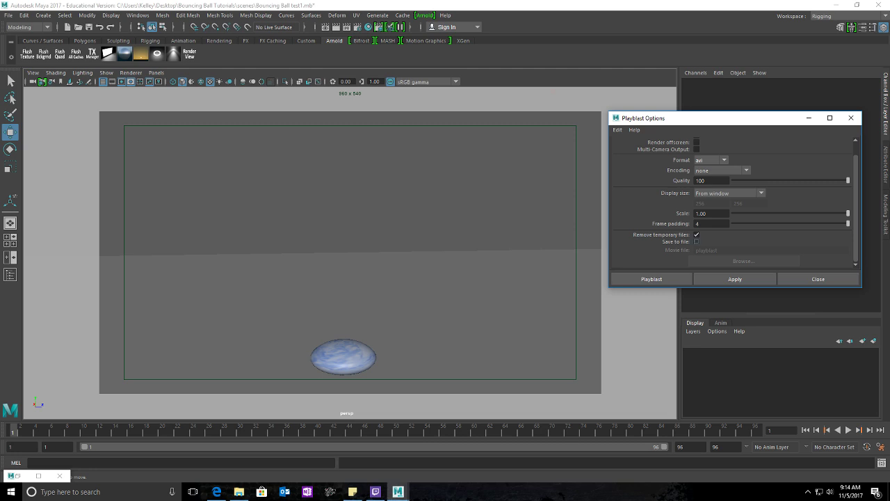
{"action": "left_click", "coordinate": [696, 241]}
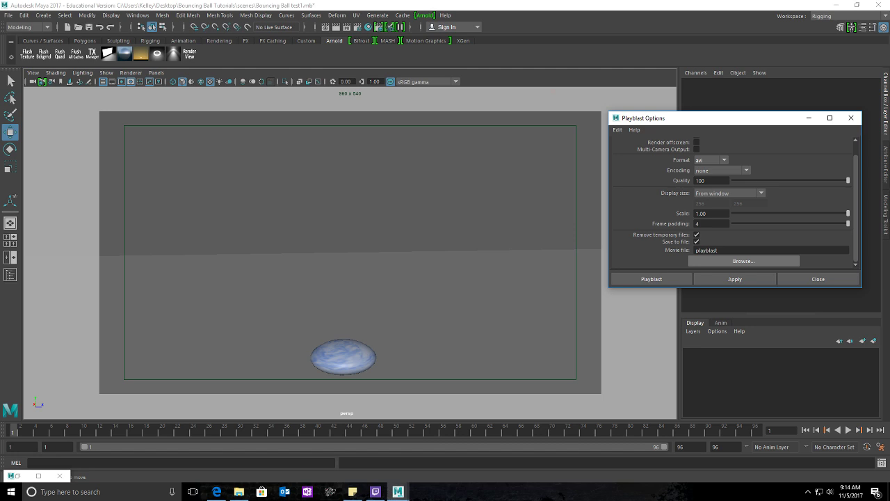
{"action": "left_click", "coordinate": [743, 261]}
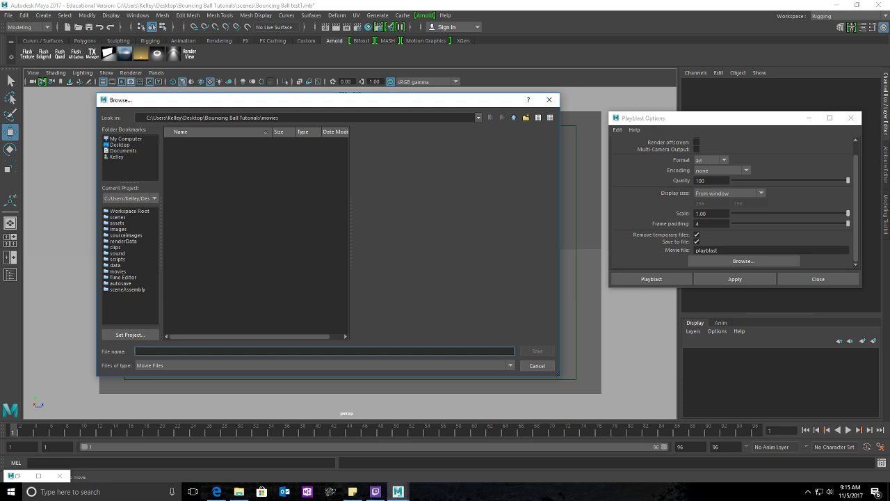
{"action": "type", "text": "ballPlayblast"}
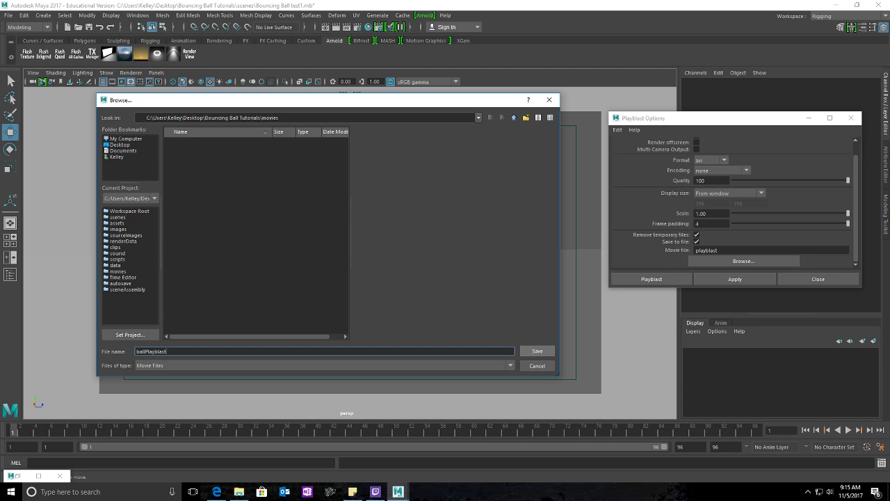
{"action": "left_click", "coordinate": [537, 350]}
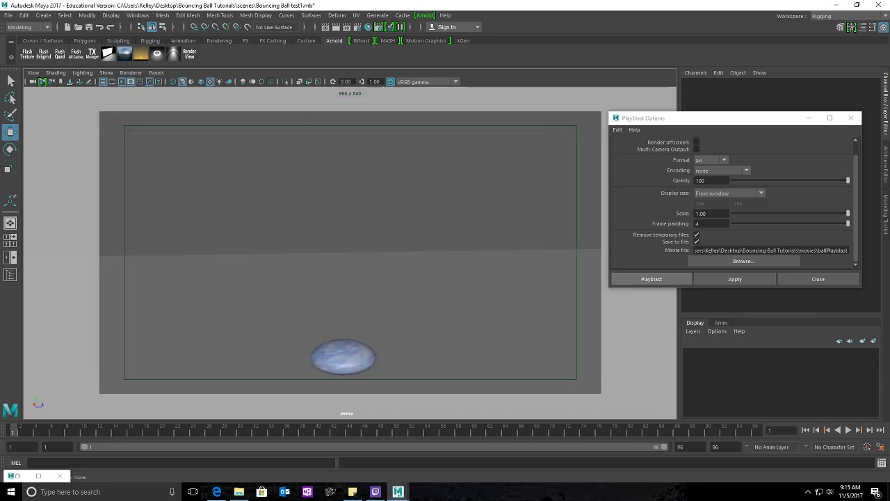
{"action": "left_click", "coordinate": [651, 278]}
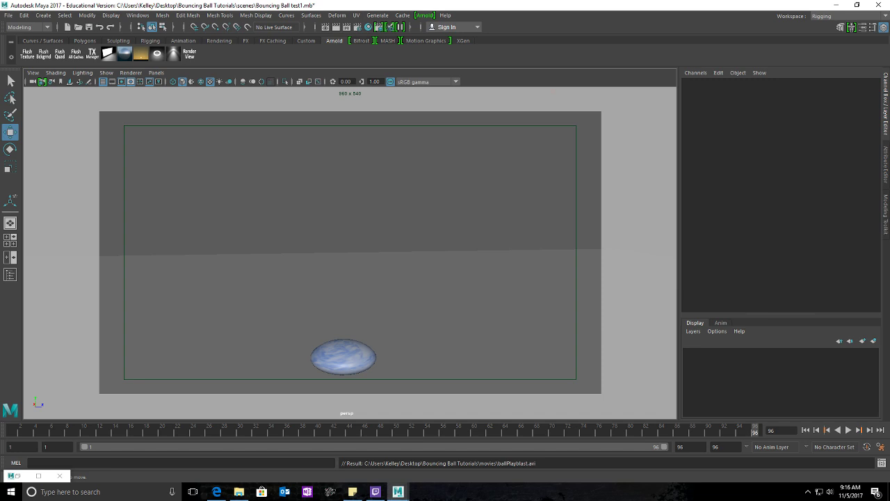
Step: Switch to File Explorer and open the movies folder inside Bouncing Ball Tutorials on the Desktop
{"action": "left_click", "coordinate": [239, 492]}
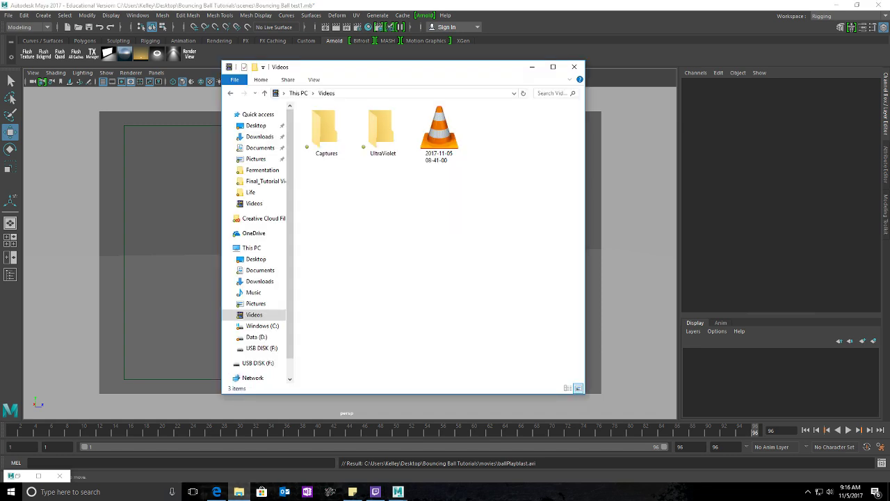
{"action": "left_click", "coordinate": [256, 125]}
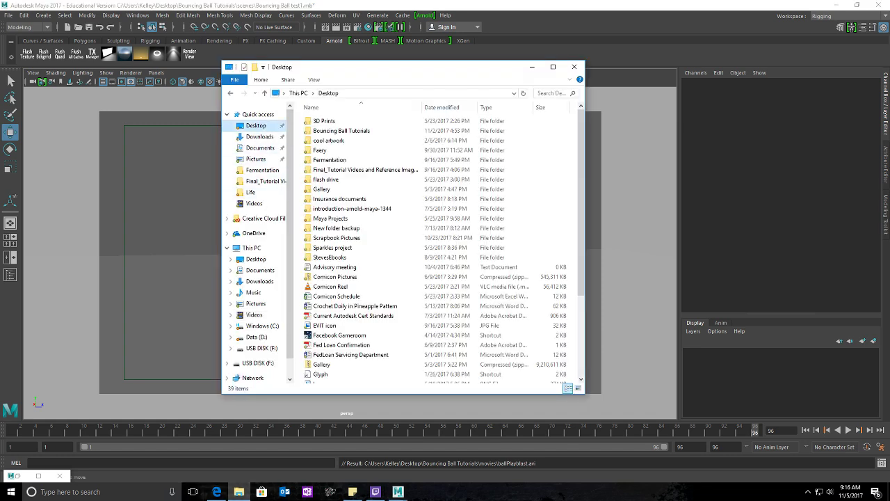
{"action": "double_click", "coordinate": [327, 131]}
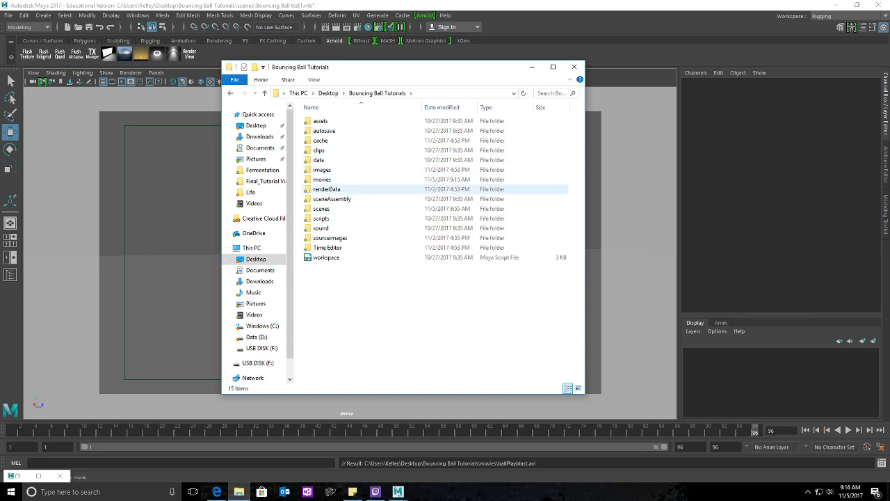
{"action": "left_click", "coordinate": [322, 180]}
{"action": "double_click", "coordinate": [322, 180]}
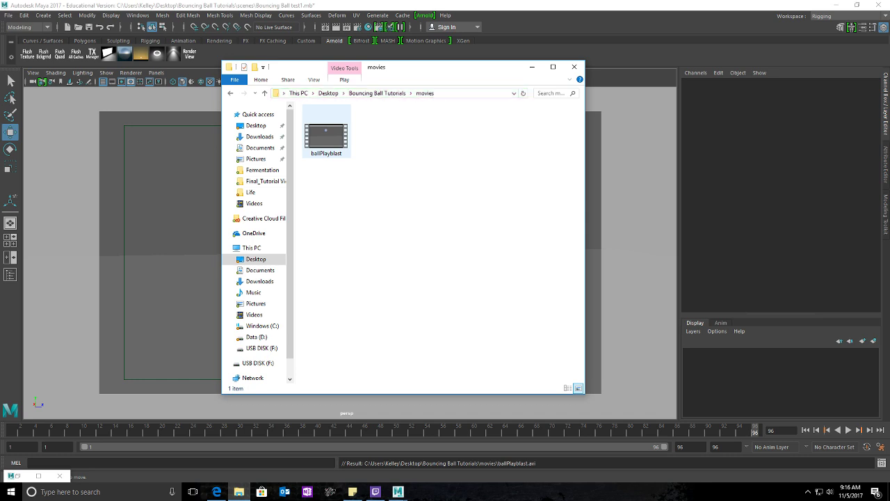
Step: Open the ballPlayblast movie in VLC media player, and close the player after viewing
{"action": "left_click", "coordinate": [326, 131]}
{"action": "double_click", "coordinate": [326, 132]}
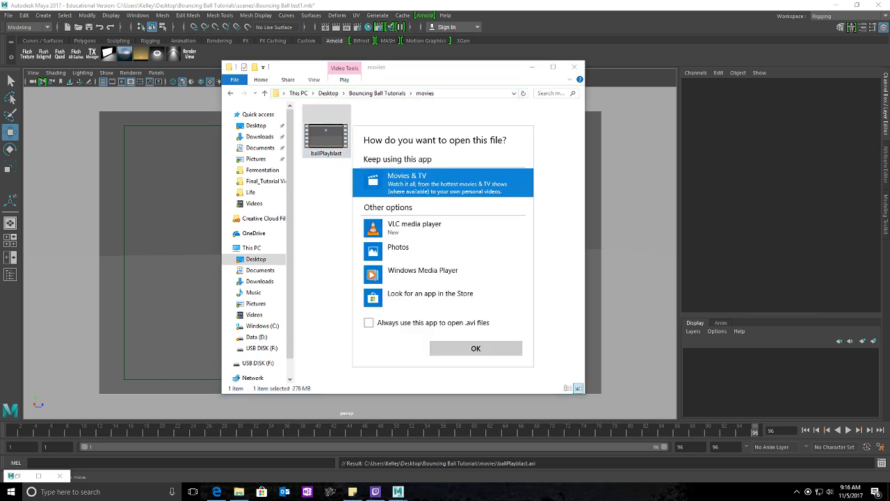
{"action": "left_click", "coordinate": [414, 227]}
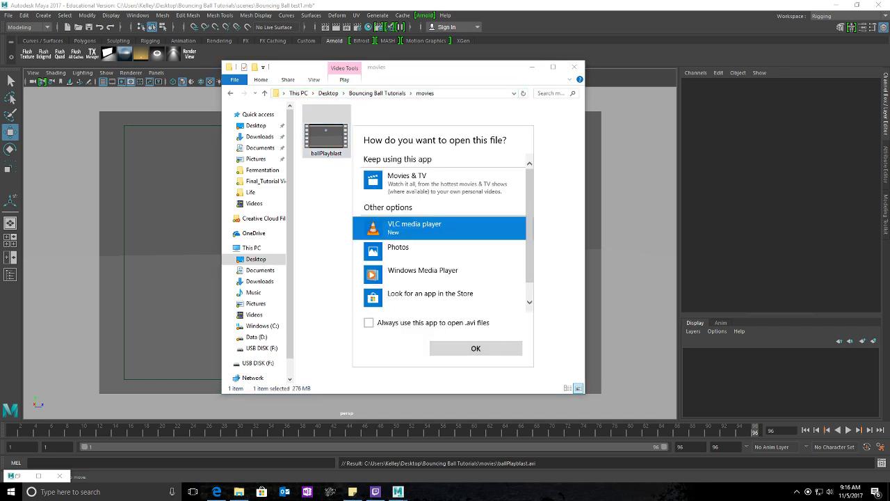
{"action": "left_click", "coordinate": [476, 348]}
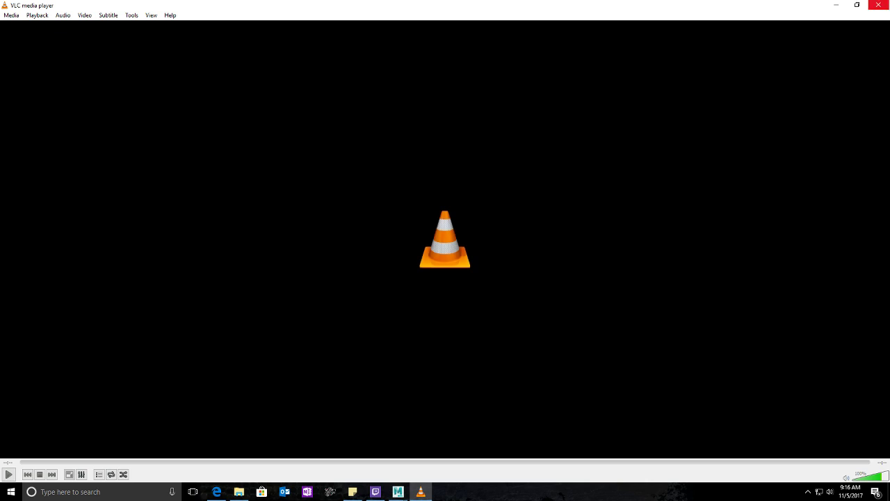
{"action": "left_click", "coordinate": [878, 5]}
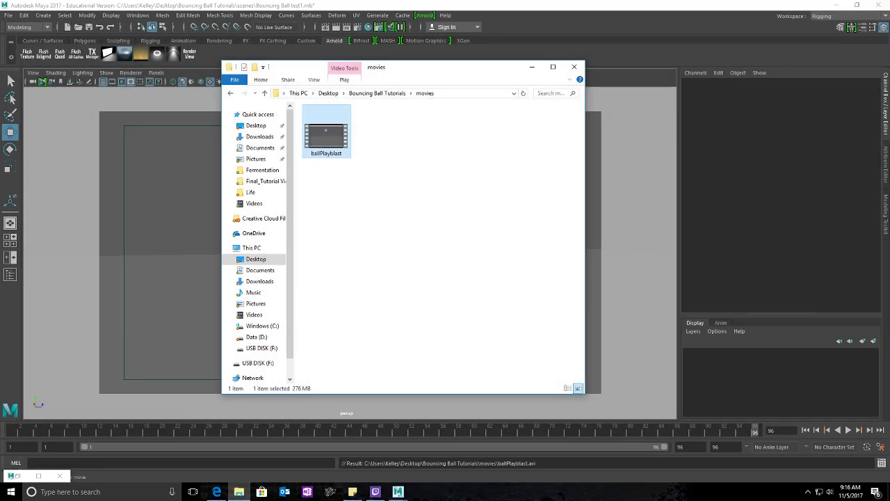
Step: Watch ballPlayblast in Windows Media Player, then close the player and File Explorer to return to Maya
{"action": "right_click", "coordinate": [332, 133]}
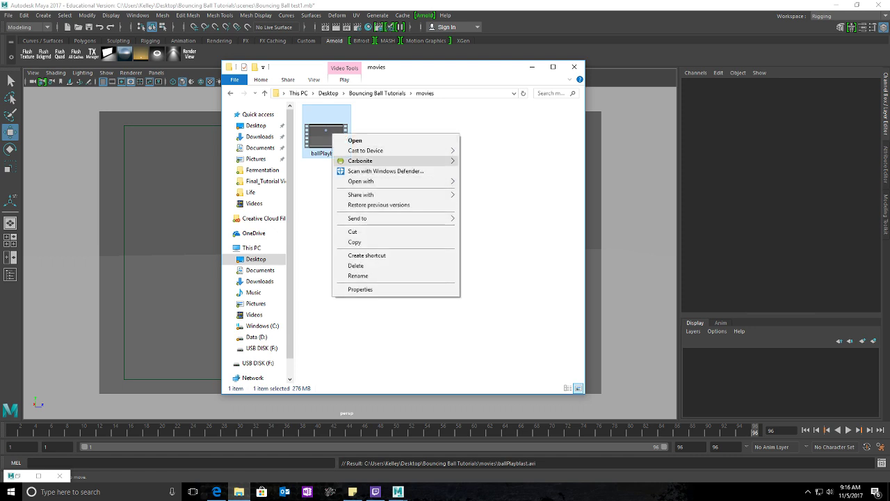
{"action": "mouse_move", "coordinate": [389, 180]}
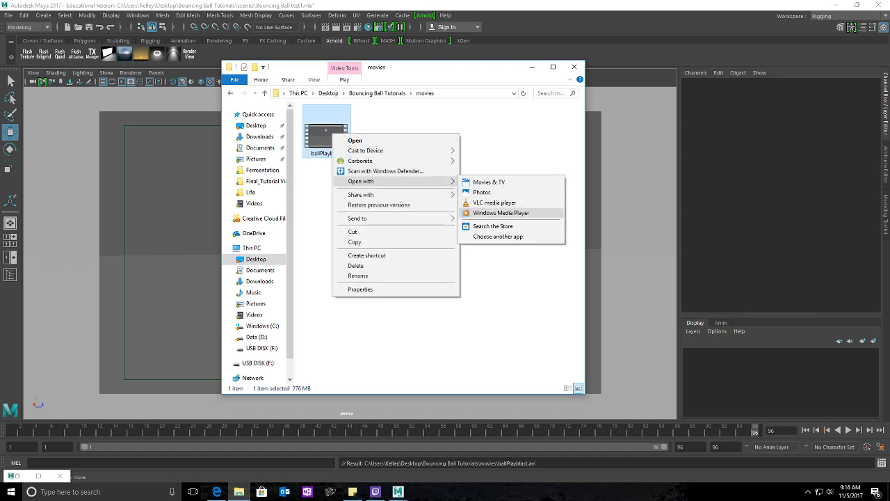
{"action": "left_click", "coordinate": [501, 213]}
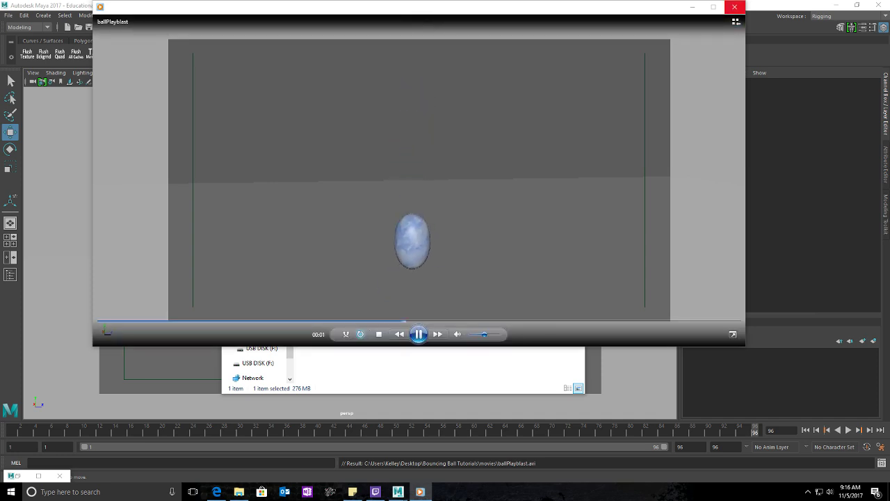
{"action": "left_click", "coordinate": [734, 7]}
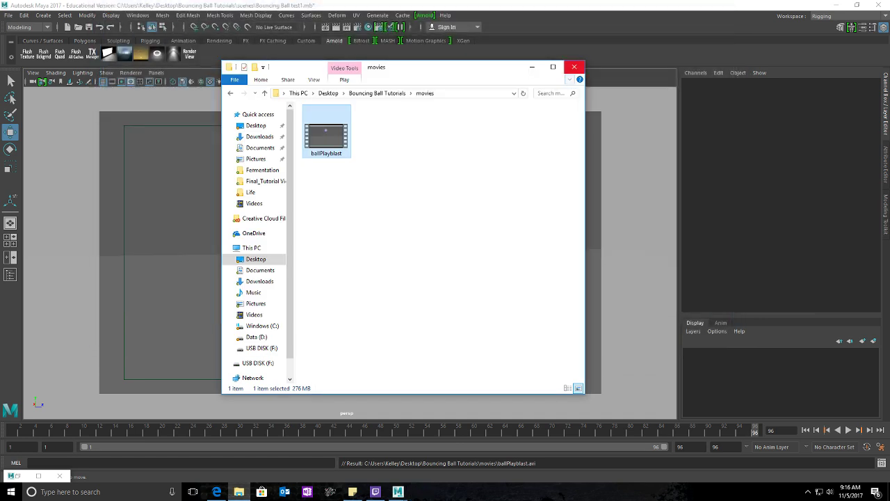
{"action": "left_click", "coordinate": [573, 66]}
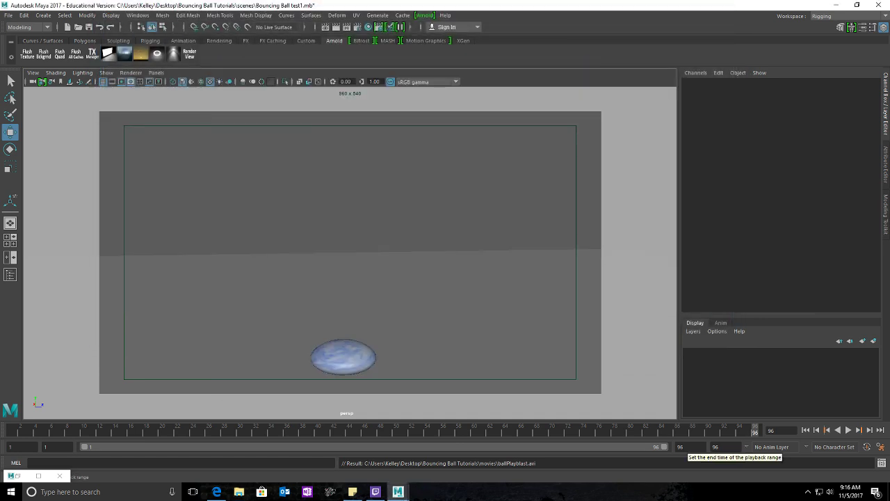
Step: Set the end time of the playback range to frame 95
{"action": "left_click", "coordinate": [682, 446]}
{"action": "type", "text": "95"}
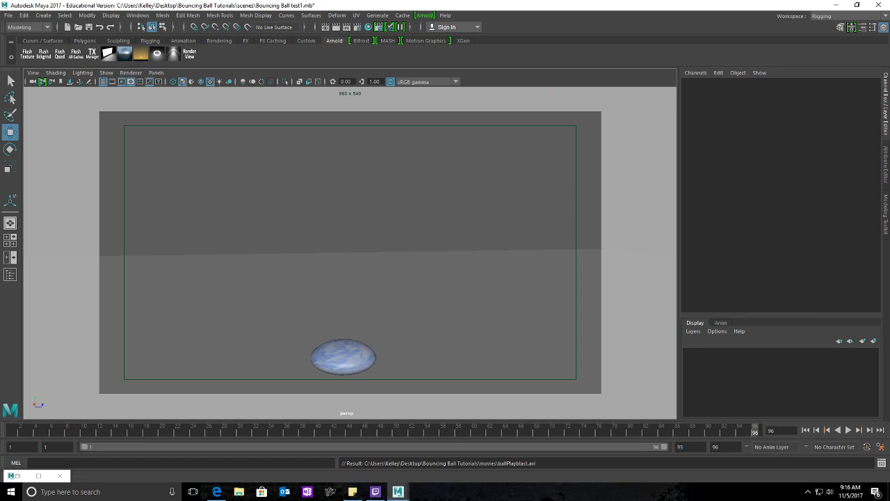
{"action": "key", "text": "Return"}
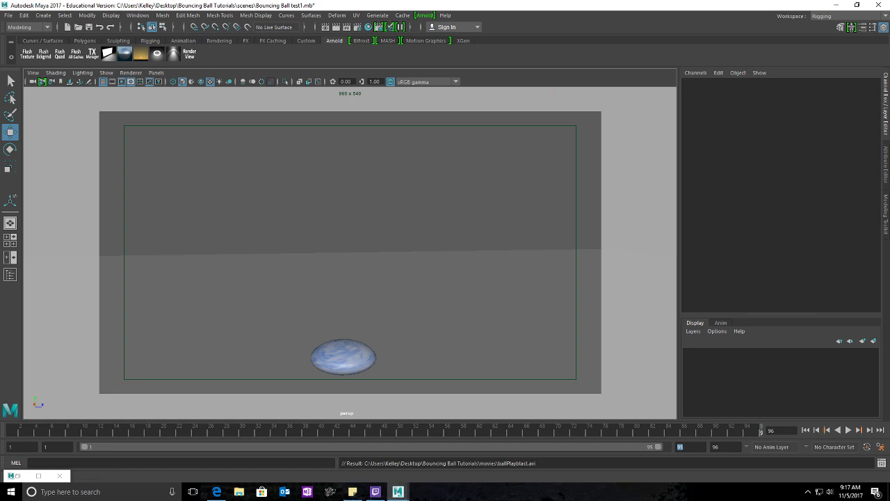
Step: Create a new playblast saved as ballPlayblast.avi in the project's movies folder, overwriting the existing file
{"action": "right_click", "coordinate": [534, 428]}
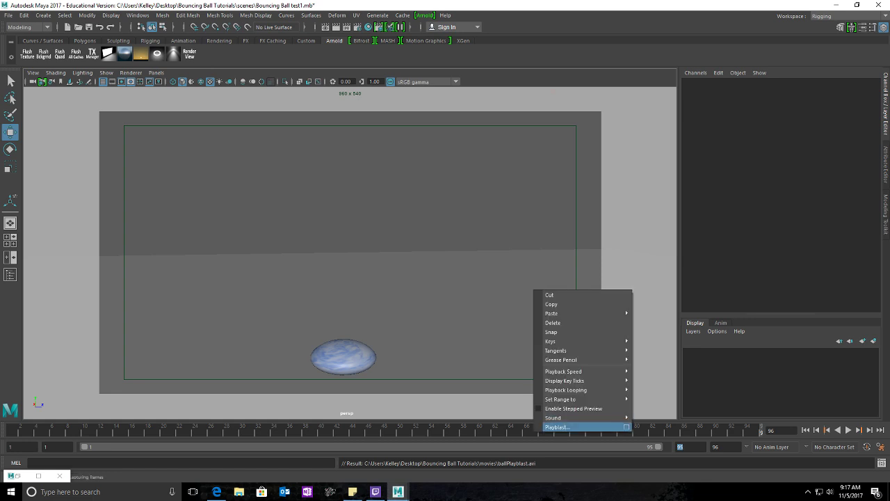
{"action": "left_click", "coordinate": [627, 426]}
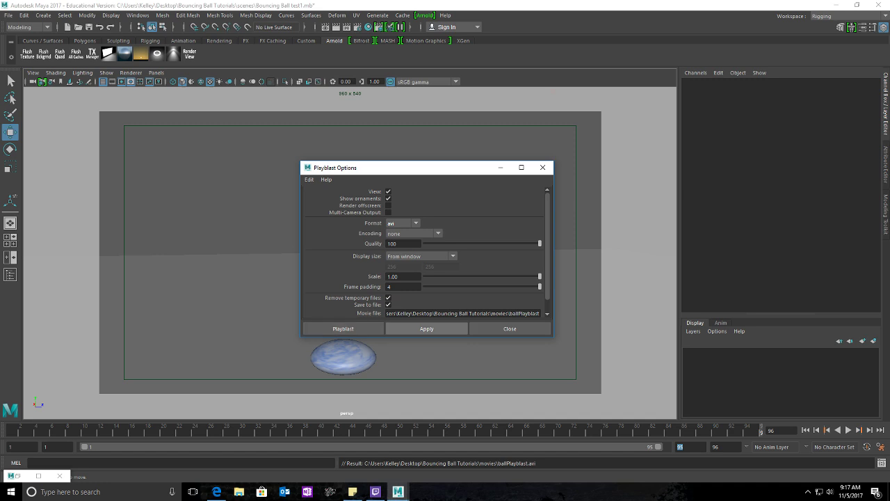
{"action": "scroll", "coordinate": [427, 251], "scroll_direction": "down", "scroll_amount": 1}
{"action": "left_click", "coordinate": [435, 310]}
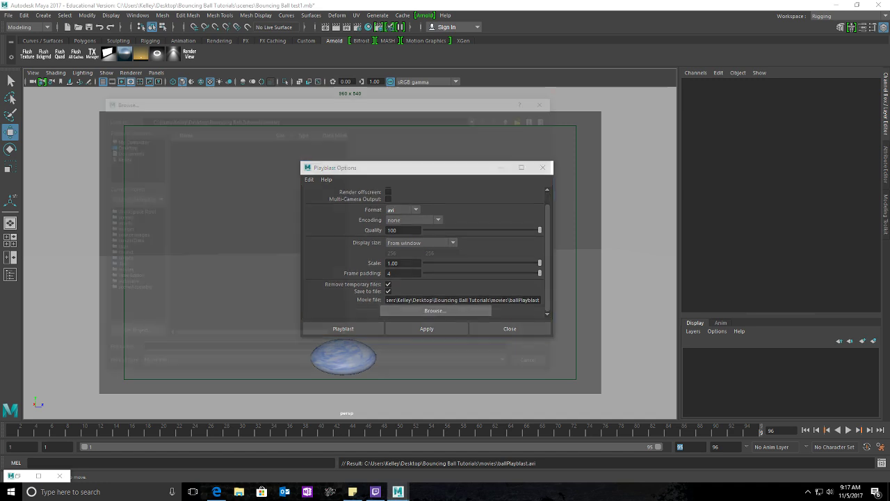
{"action": "left_click", "coordinate": [192, 142]}
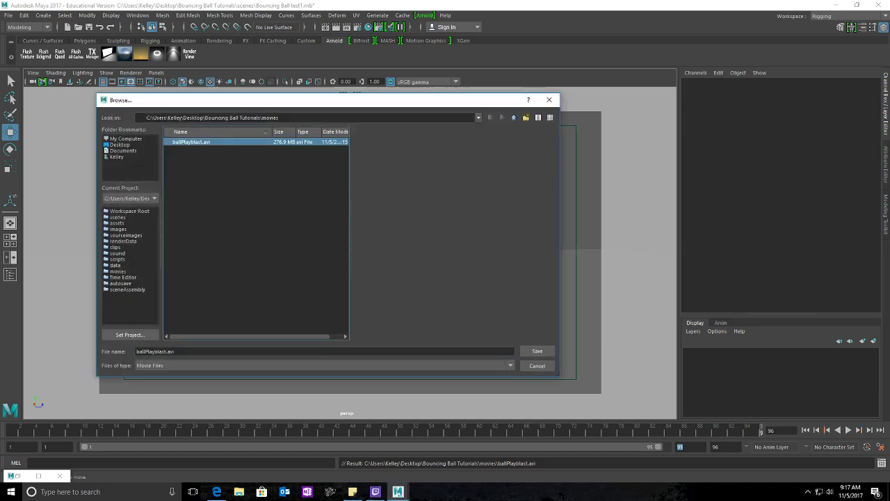
{"action": "left_click", "coordinate": [536, 350]}
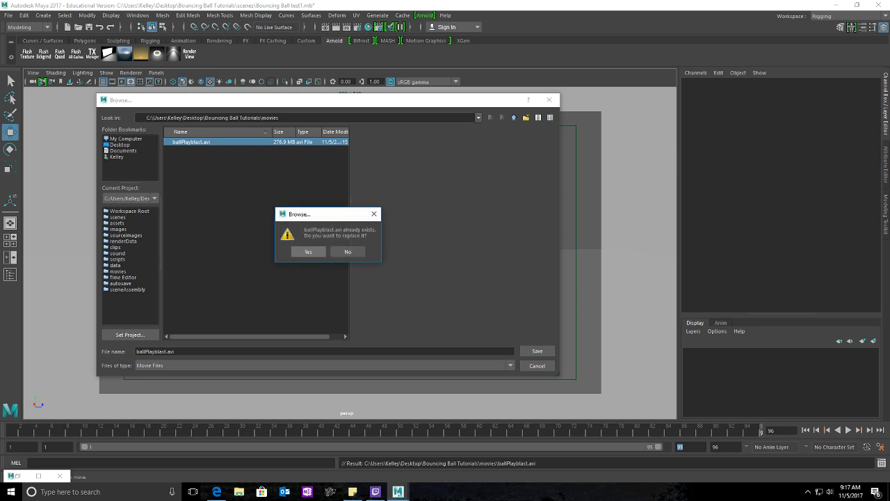
{"action": "left_click", "coordinate": [308, 251]}
{"action": "left_click", "coordinate": [343, 328]}
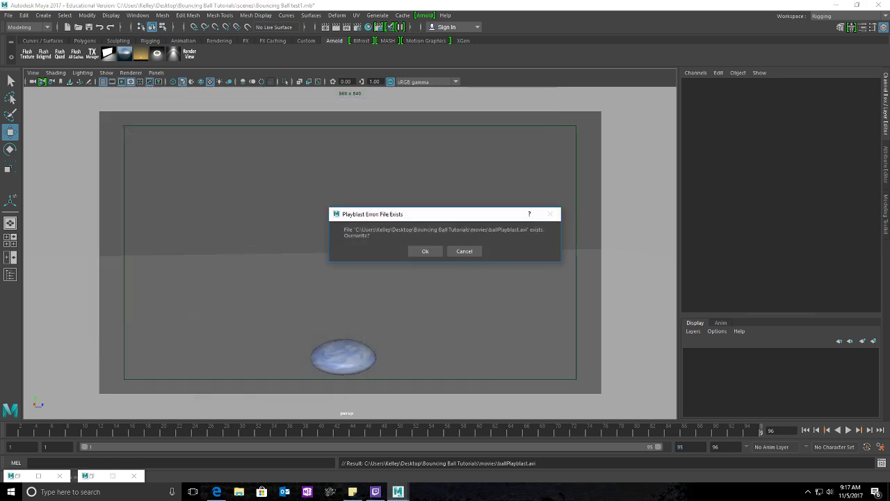
{"action": "left_click", "coordinate": [425, 251]}
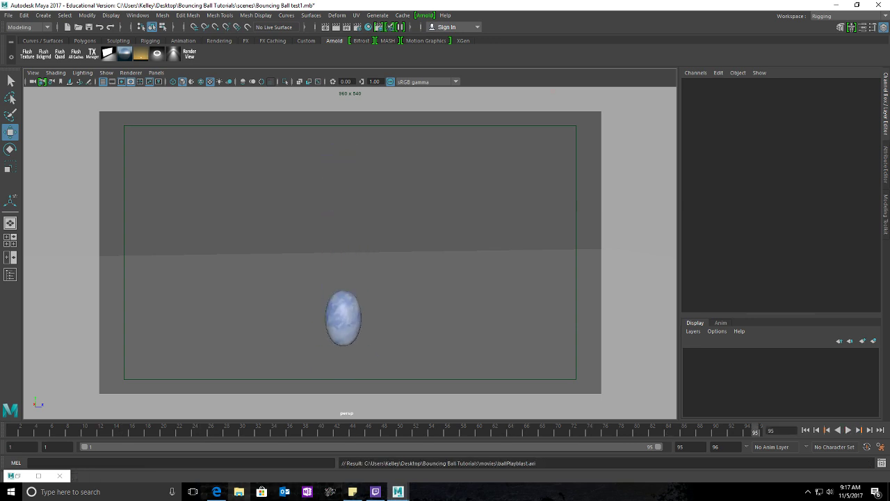
Step: Switch to File Explorer and open ballPlayblast from Bouncing Ball Tutorials' movies folder on the Desktop in Windows Media Player
{"action": "left_click", "coordinate": [239, 492]}
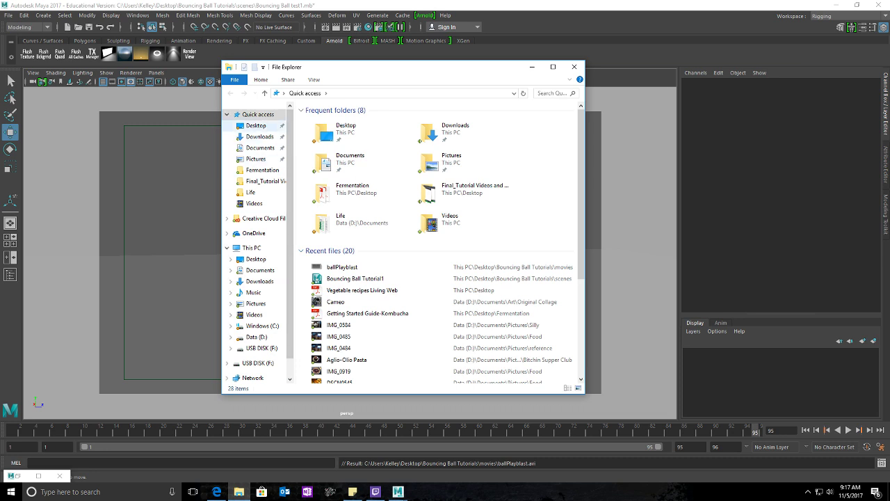
{"action": "left_click", "coordinate": [256, 125]}
{"action": "double_click", "coordinate": [341, 131]}
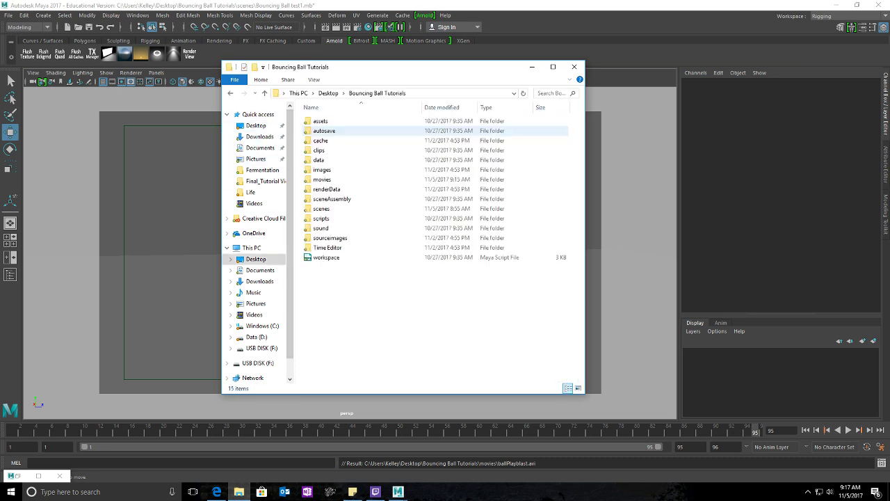
{"action": "double_click", "coordinate": [322, 180]}
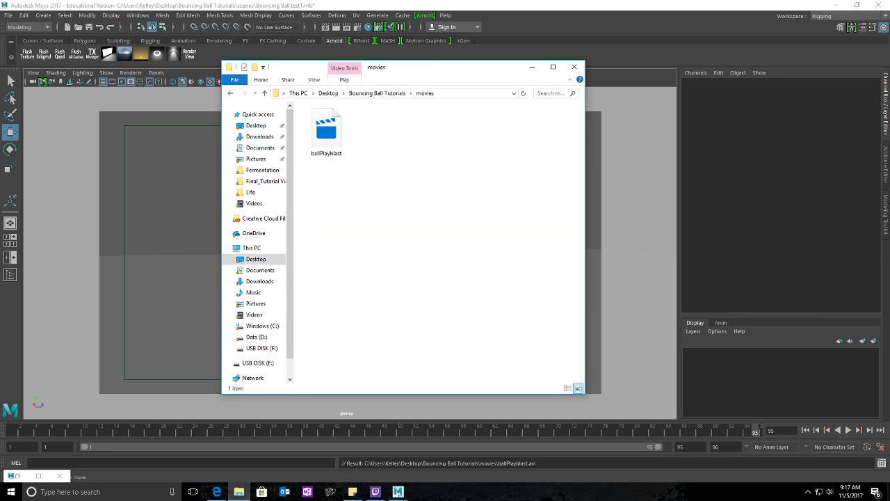
{"action": "right_click", "coordinate": [335, 148]}
{"action": "mouse_move", "coordinate": [389, 196]}
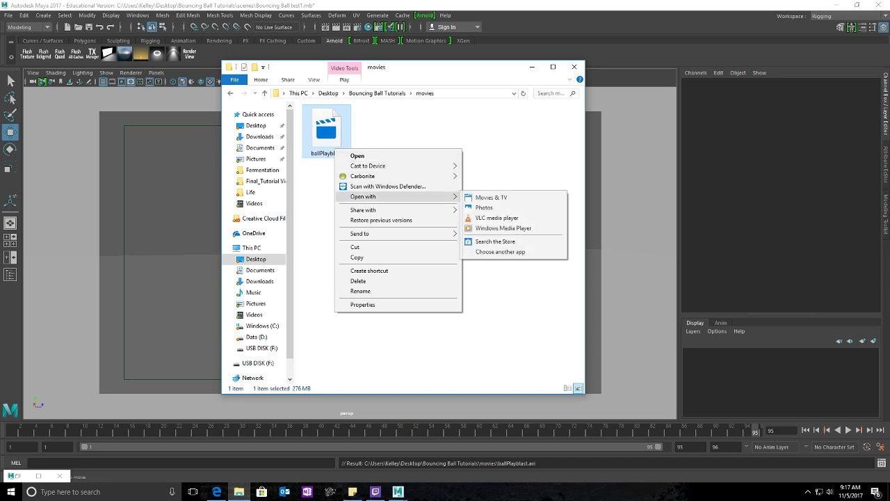
{"action": "left_click", "coordinate": [504, 227]}
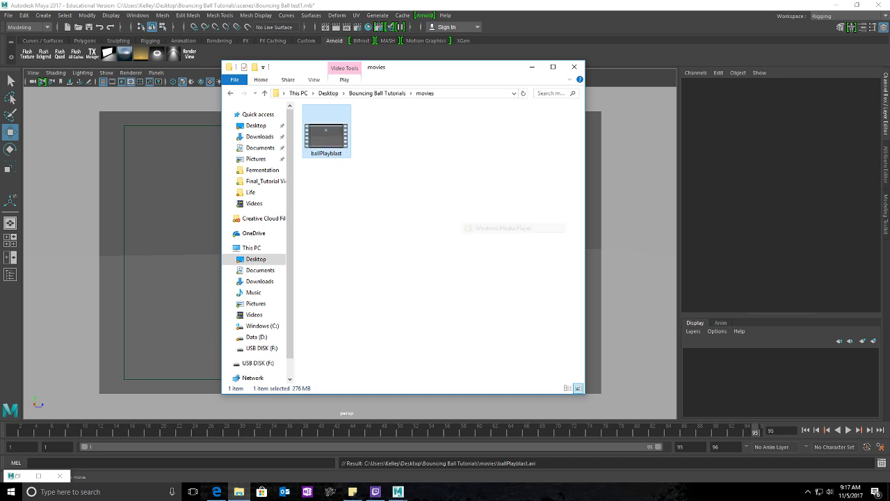